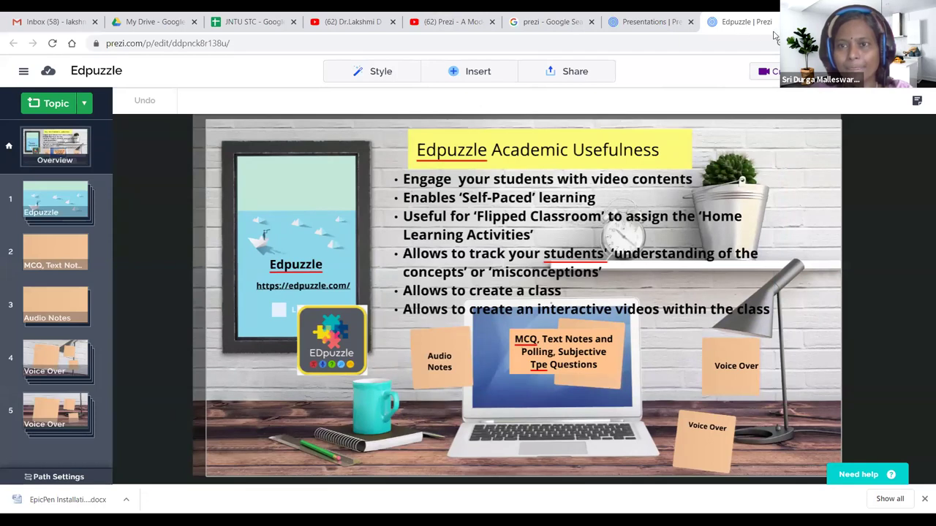
Step: Close the two open Prezi pages and search Google for edpuzzle
key(ctrl+w)
key(ctrl+w)
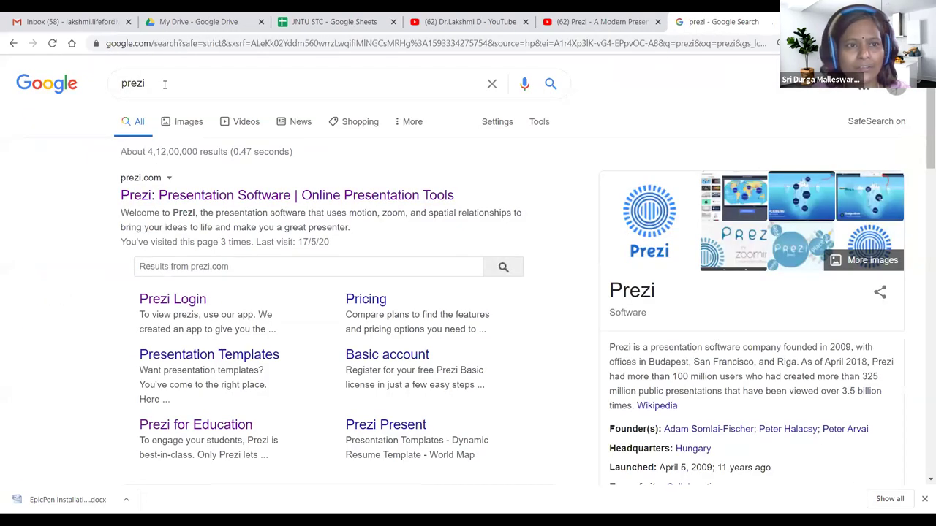
double_click(132, 82)
text(edpuzzl)
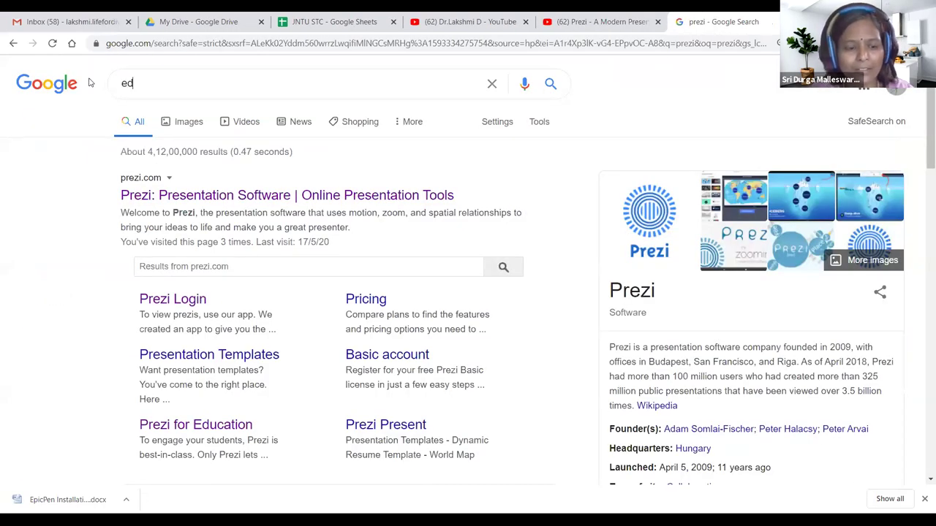
text(e)
key(Return)
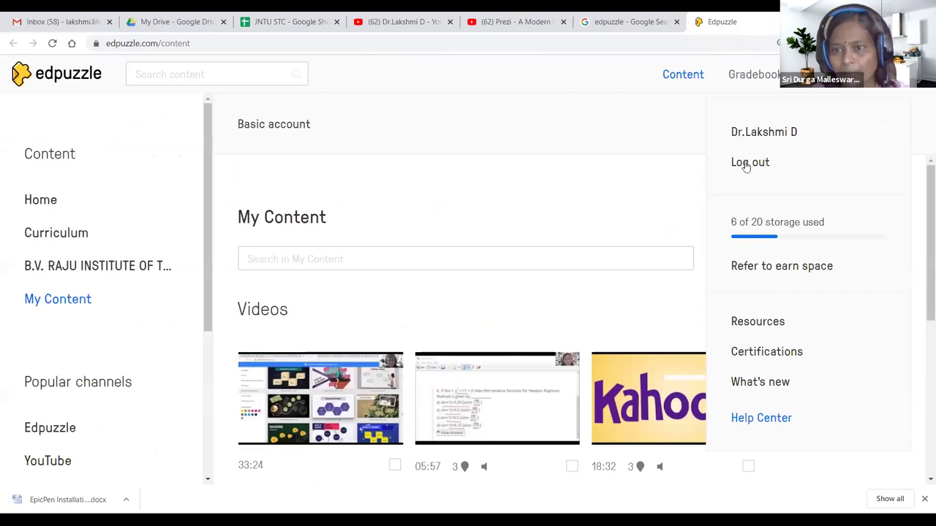
Step: Log out of Edpuzzle and log back in as a teacher using the Google account
click(749, 162)
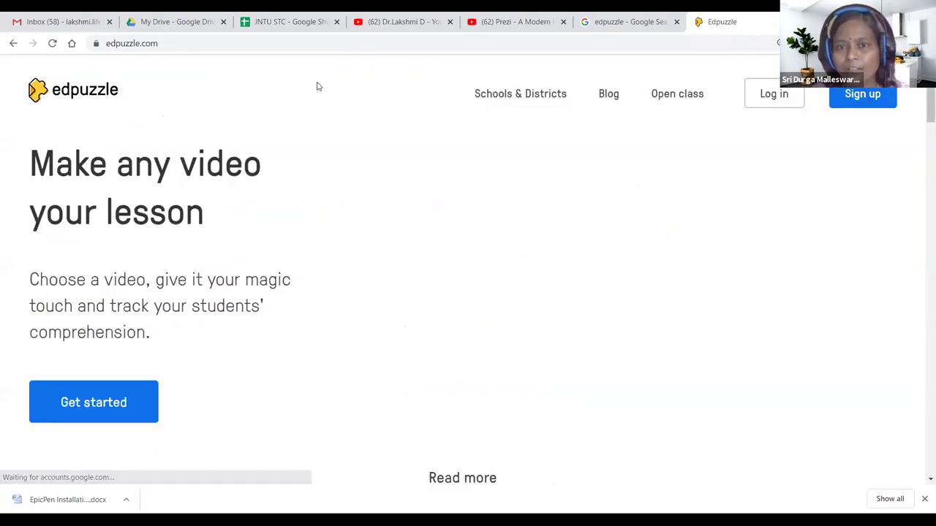
click(774, 93)
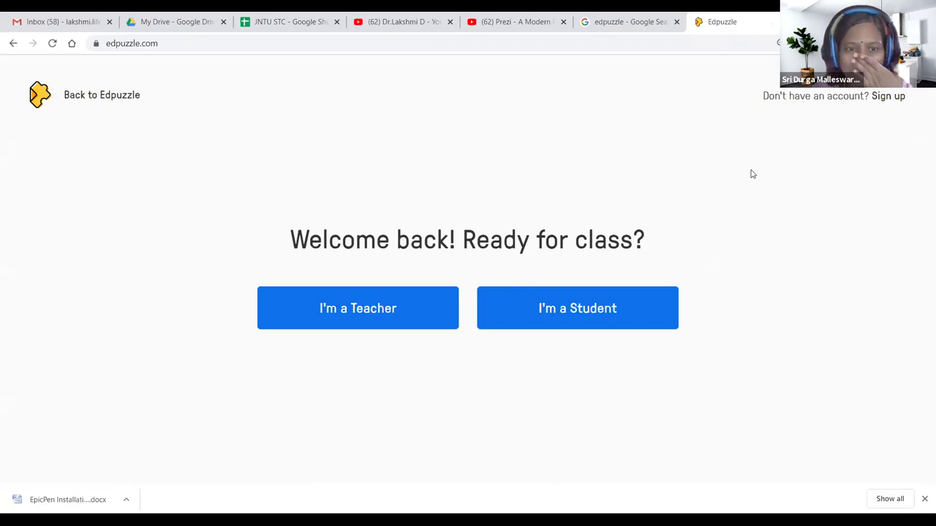
click(394, 324)
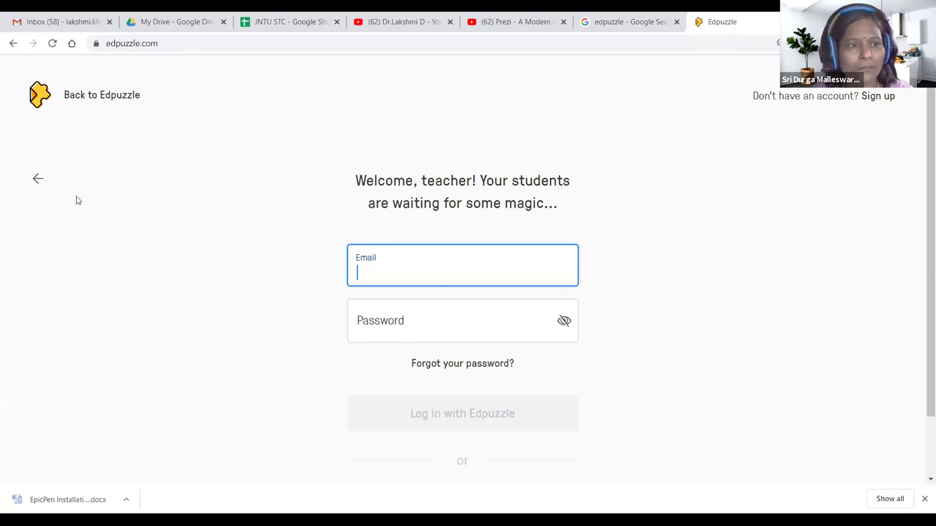
scroll(327, 321, down, 1)
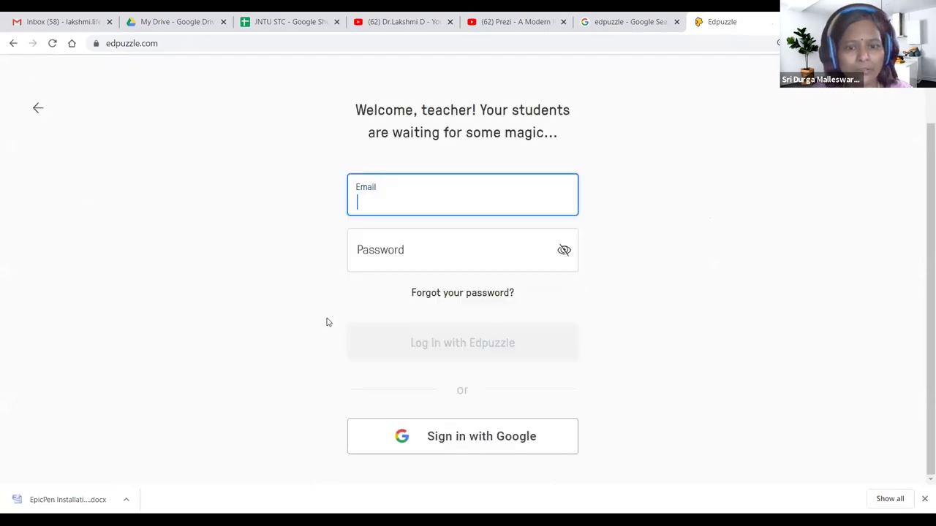
click(472, 441)
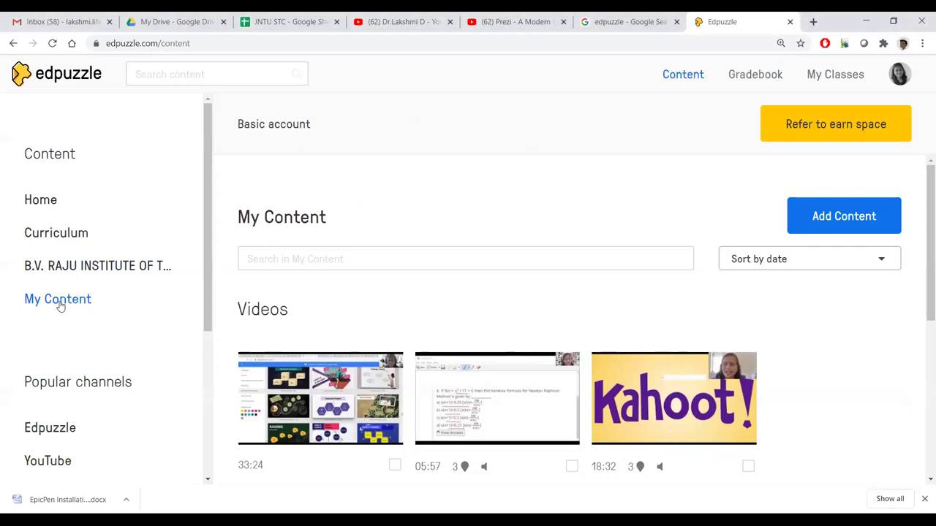
Step: Open the BEST VIDEO GUIDELINES FOR LEARNING THE C LANGUAGE video from My Content and examine its timeline question markers
double_click(60, 304)
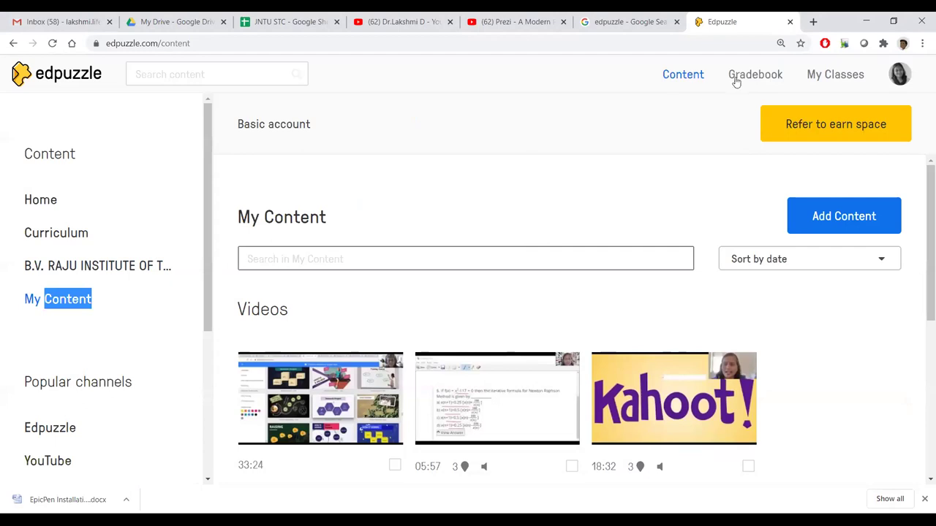
scroll(555, 241, down, 5)
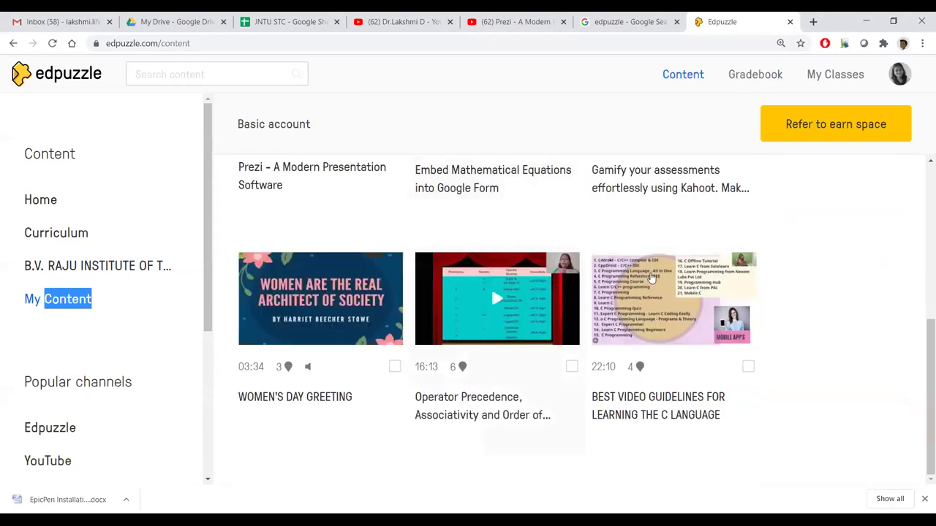
click(654, 287)
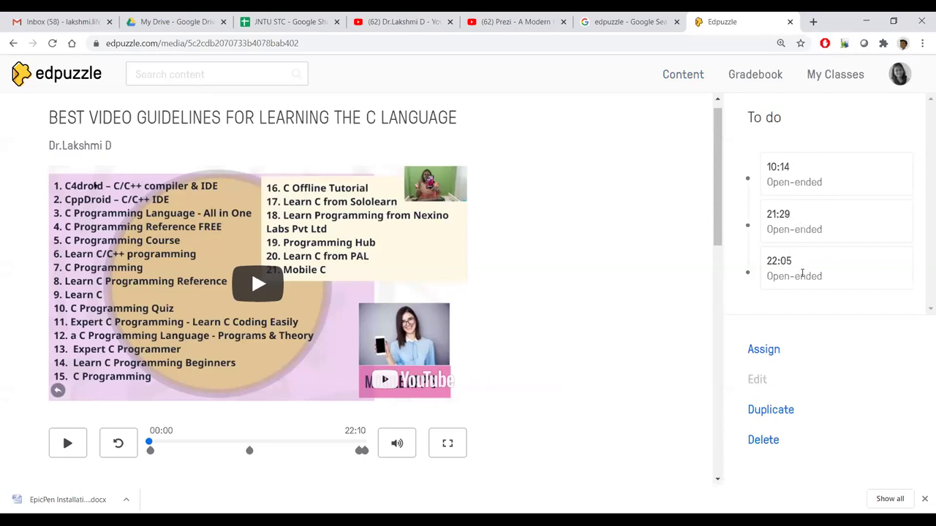
scroll(503, 399, down, 2)
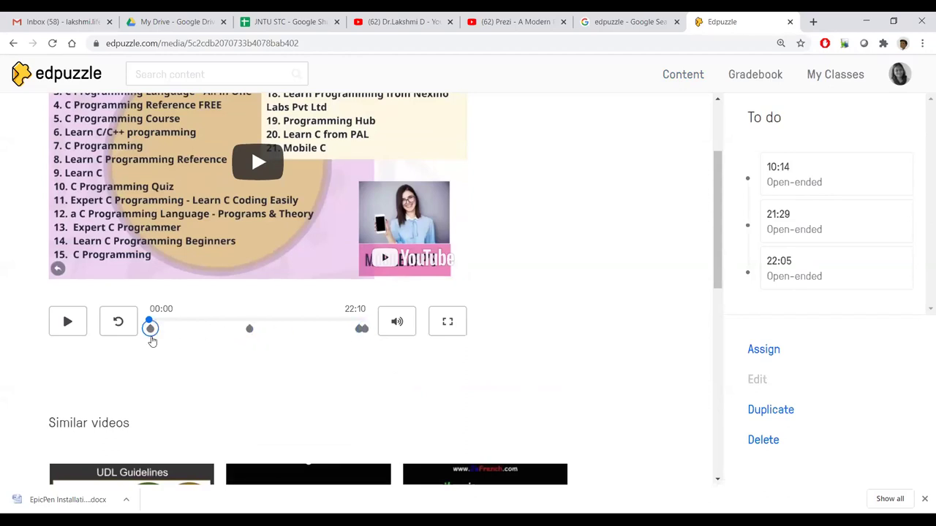
scroll(585, 234, up, 2)
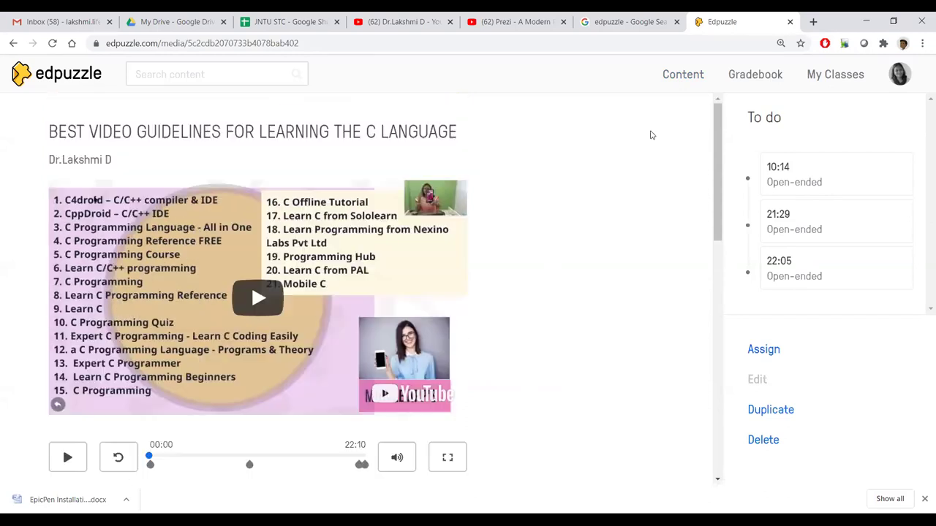
Step: View the Gradebook, and open the BEST VIDEO GUIDELINES FOR LEARNING THE C LANGUAGE assignment of the I YEAR S15 C PROGRAMMING class
click(754, 76)
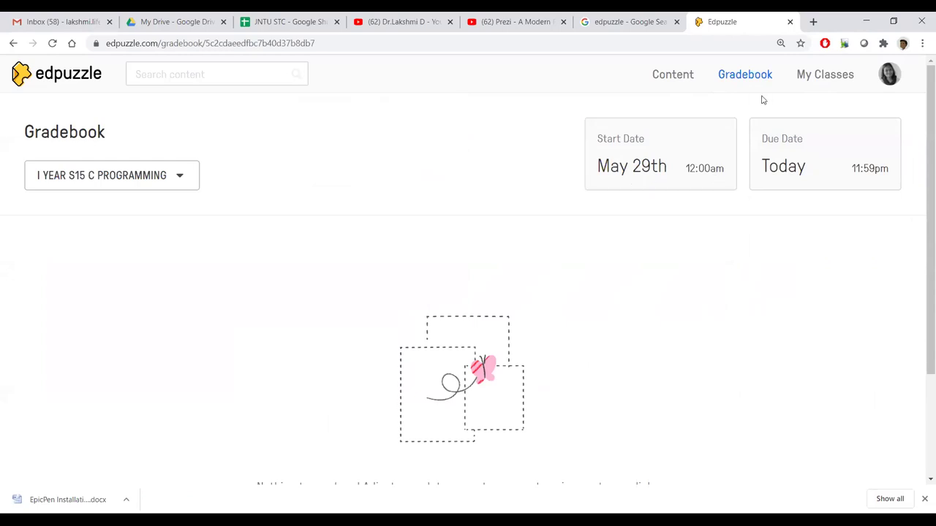
click(819, 80)
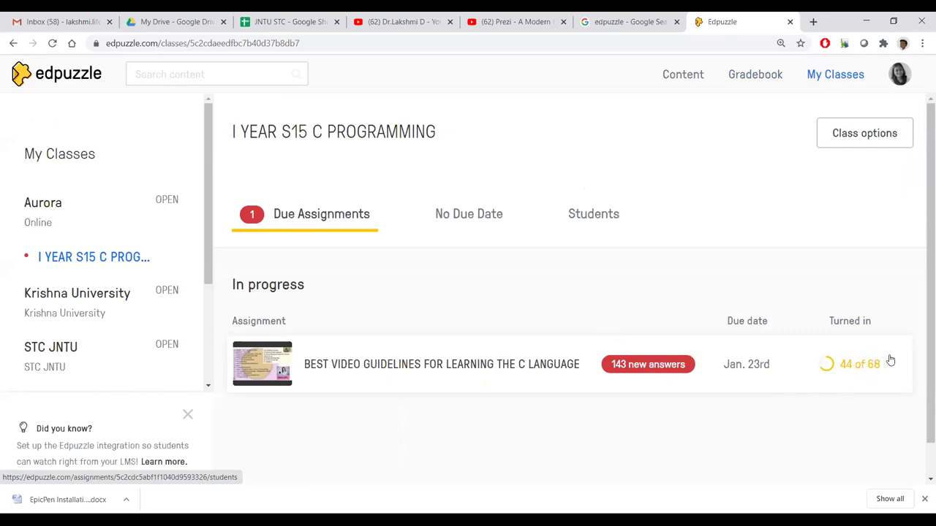
click(649, 366)
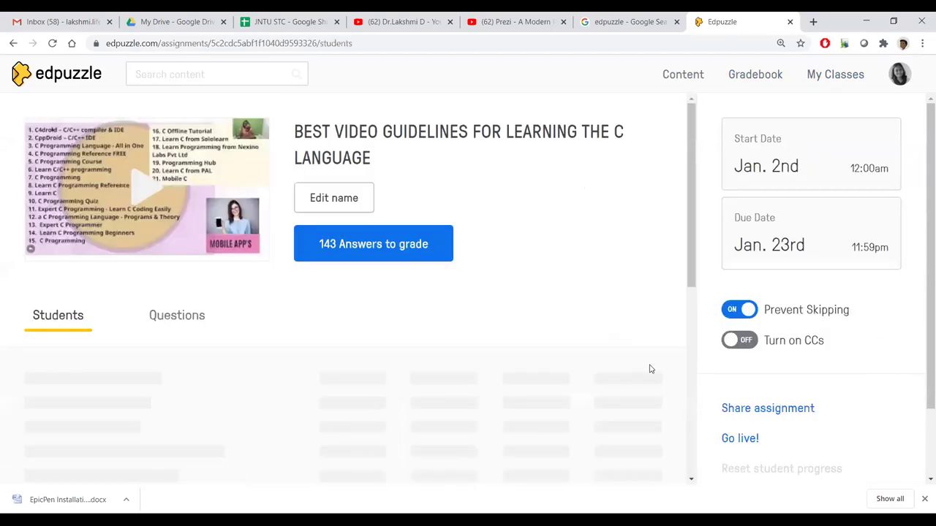
scroll(421, 278, down, 2)
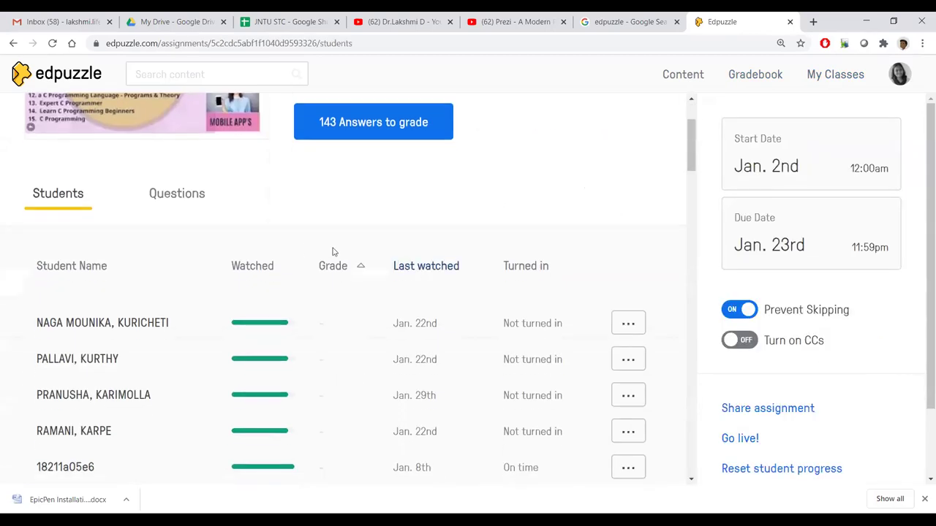
Step: Review the assignment's open-ended questions at 10:14, 21:29 and 22:05 and their grading status
click(178, 196)
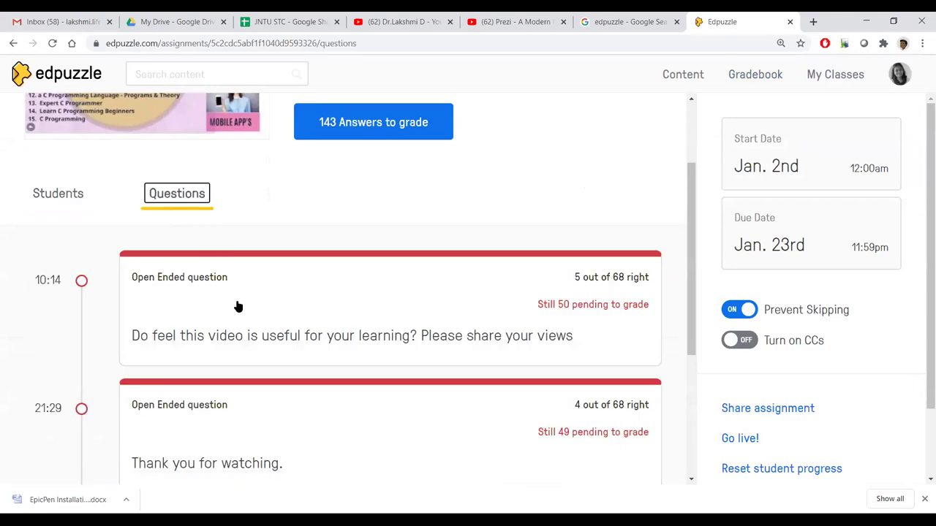
scroll(154, 294, down, 1)
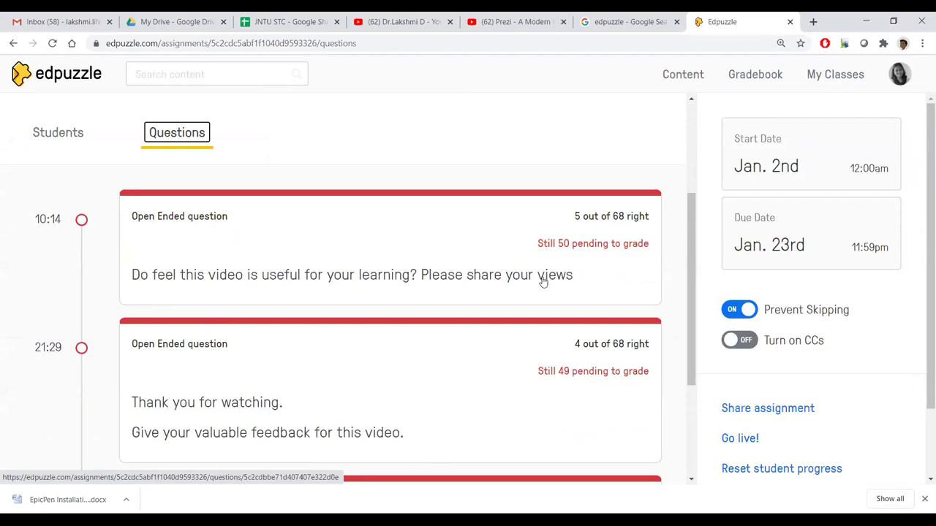
scroll(491, 313, down, 1)
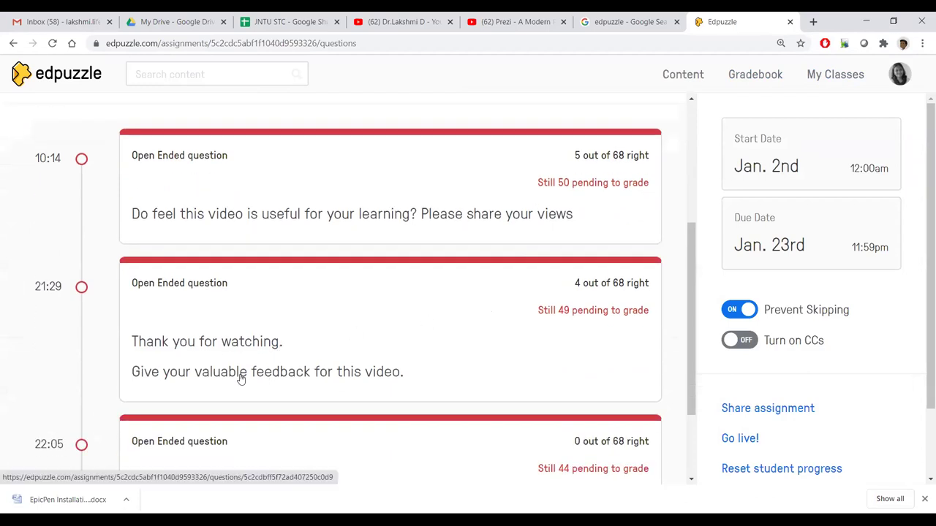
scroll(405, 378, down, 1)
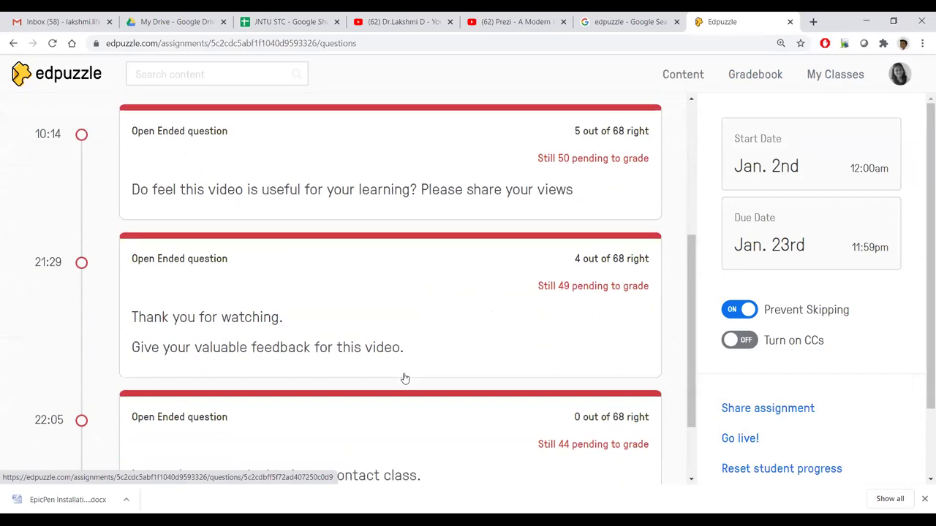
scroll(405, 379, down, 1)
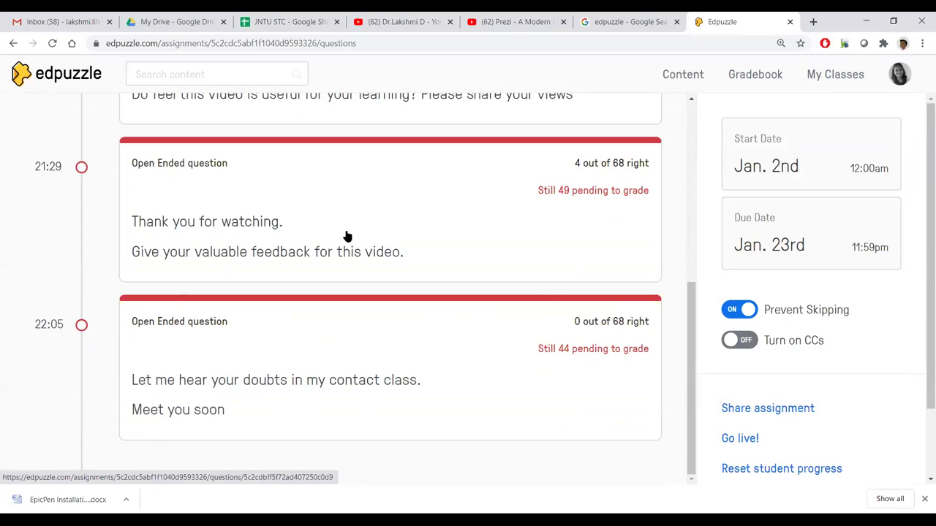
scroll(347, 237, up, 1)
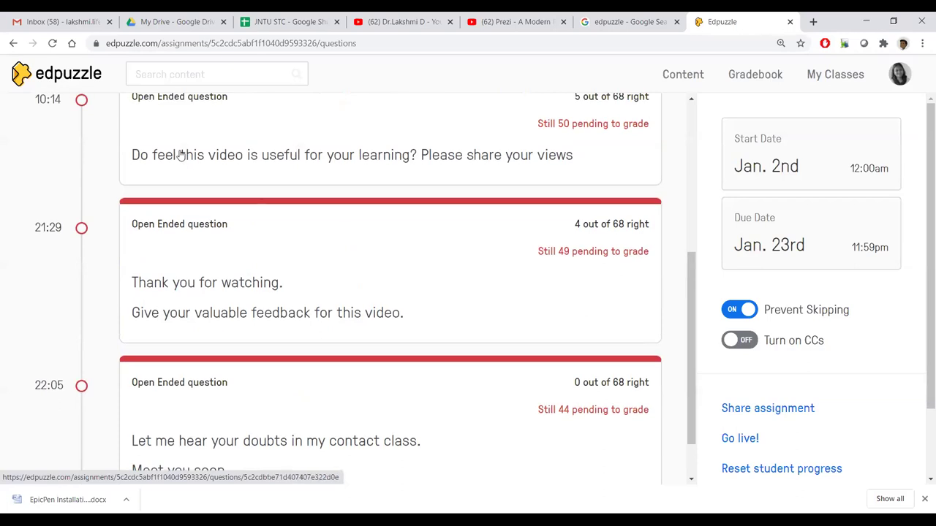
scroll(366, 181, up, 3)
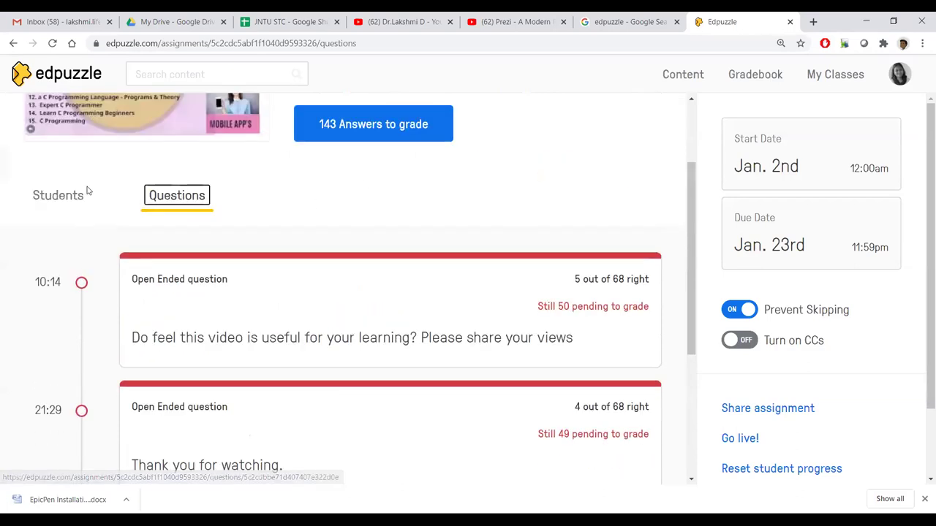
Step: Examine the assignment's full student list for watched progress, grades, last watched dates and turned-in status
click(55, 193)
scroll(314, 270, down, 2)
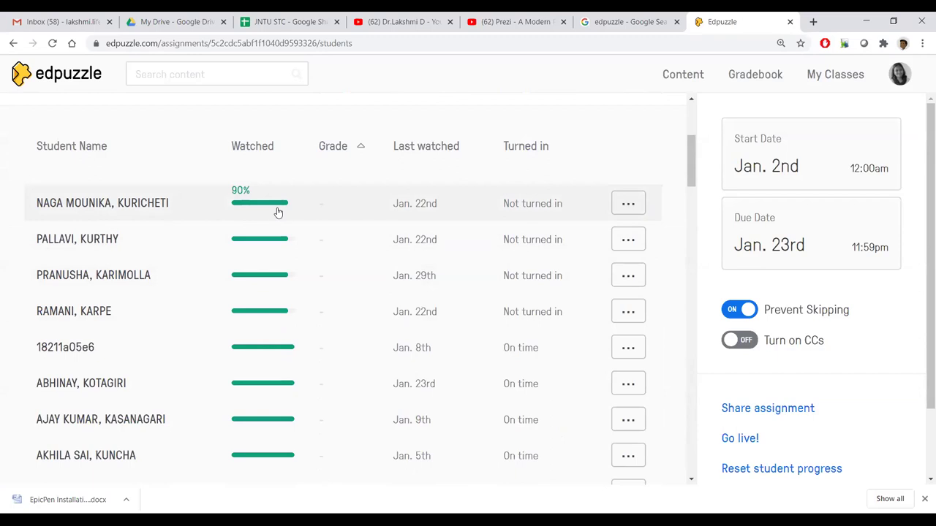
scroll(276, 223, down, 1)
scroll(276, 233, down, 6)
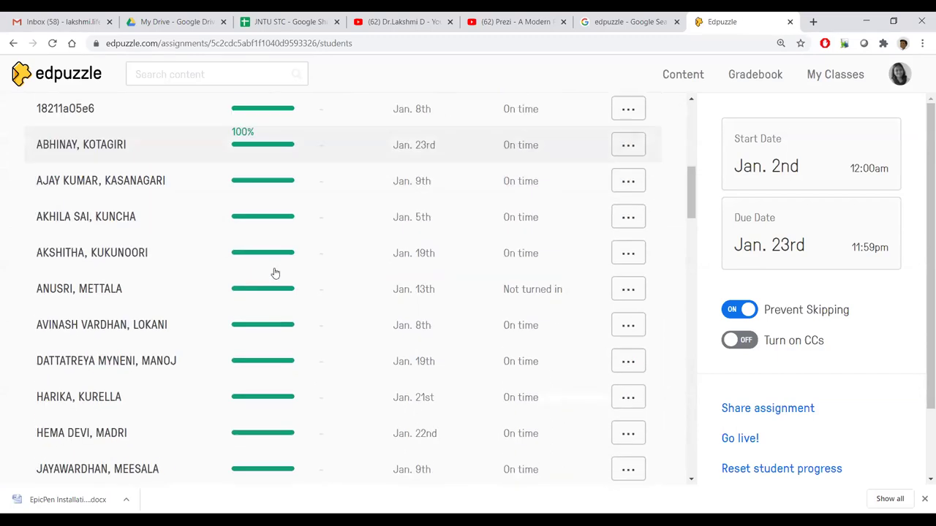
scroll(415, 219, up, 7)
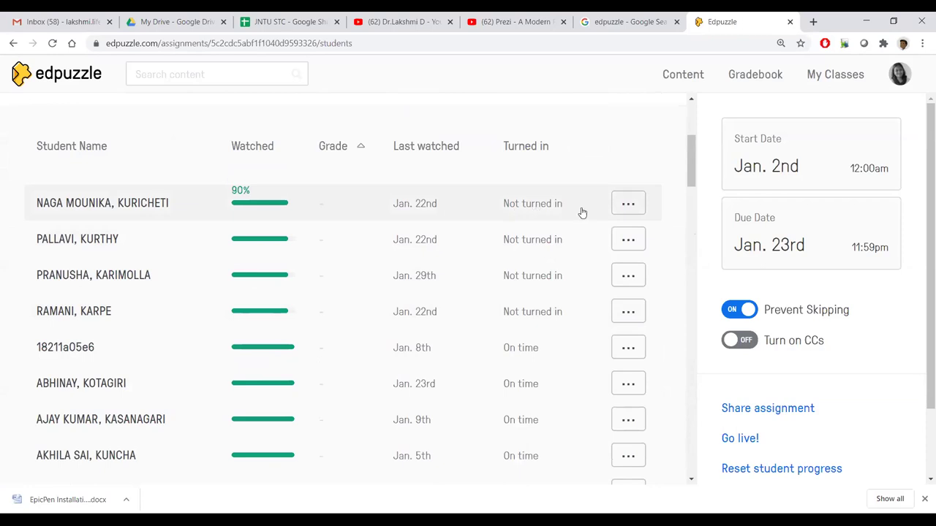
scroll(527, 361, down, 3)
scroll(527, 361, down, 12)
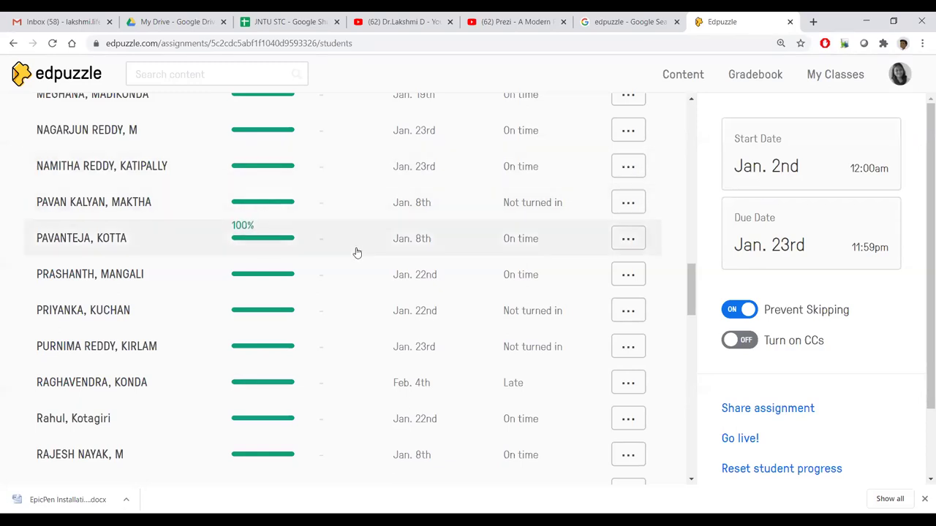
scroll(336, 288, down, 3)
scroll(338, 291, down, 12)
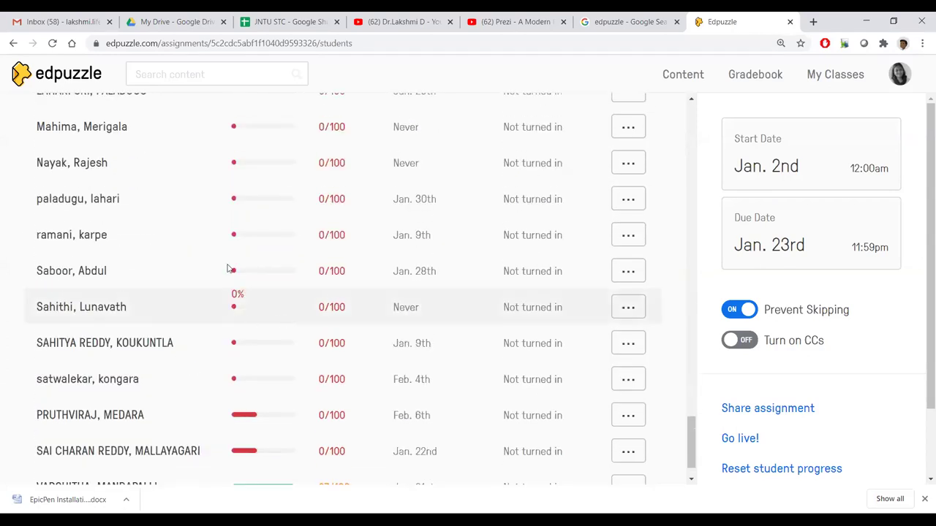
scroll(300, 300, down, 1)
scroll(300, 299, down, 1)
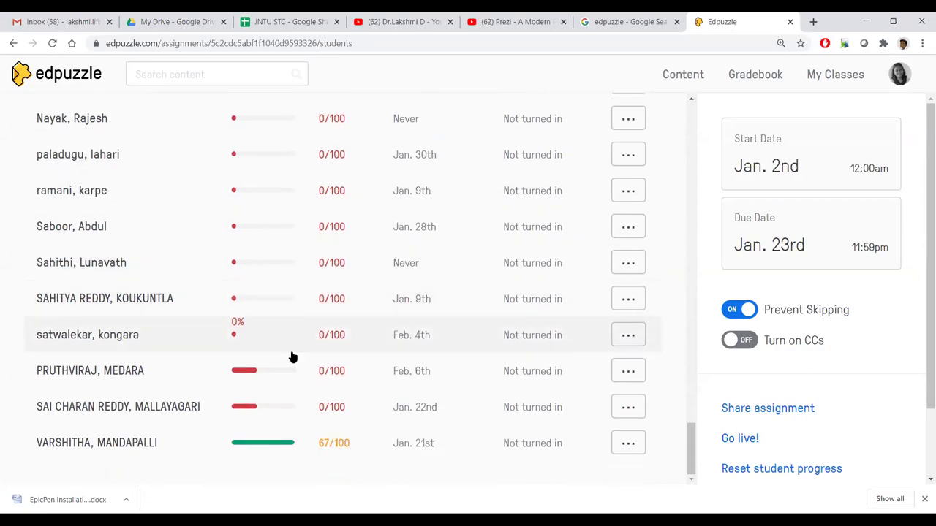
scroll(266, 377, down, 1)
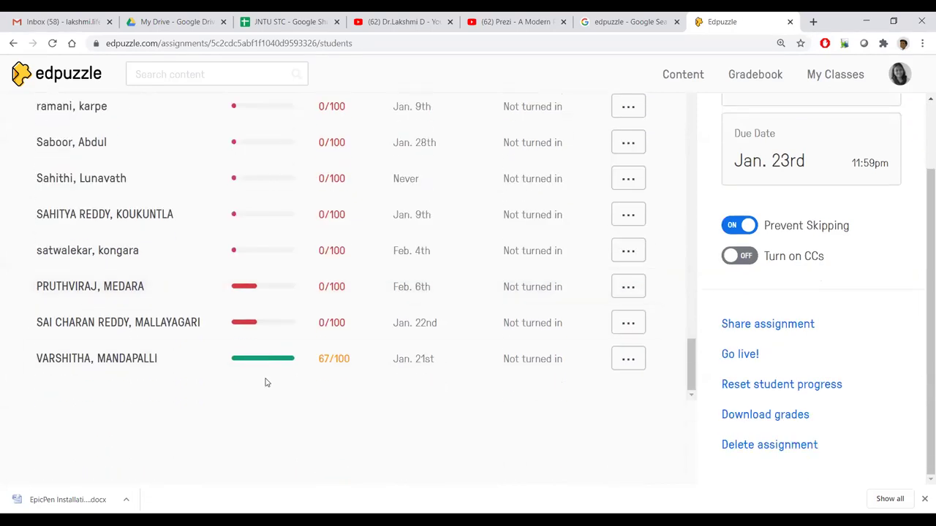
scroll(267, 383, up, 10)
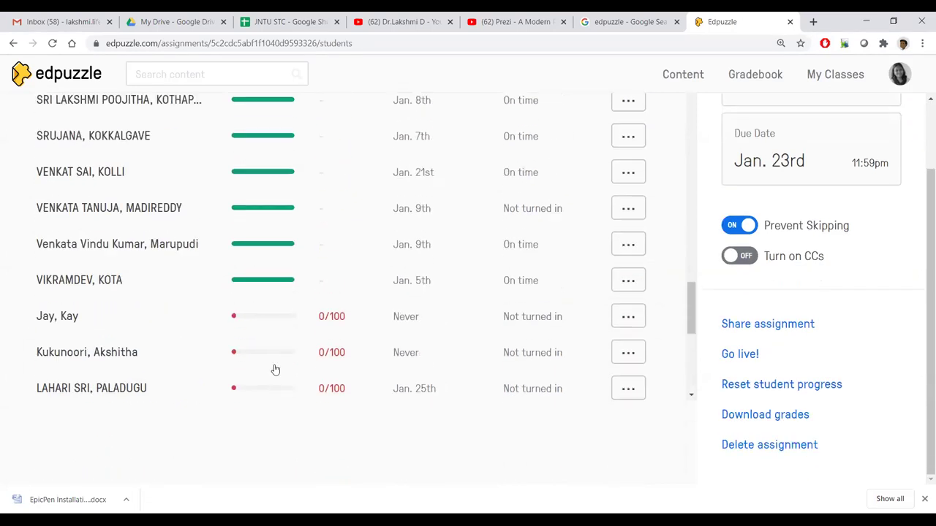
scroll(275, 366, down, 9)
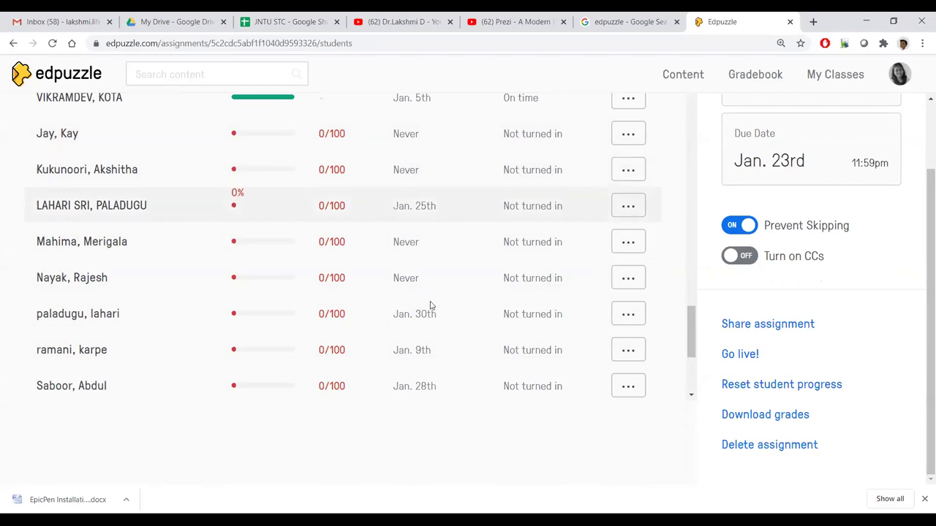
scroll(348, 278, down, 3)
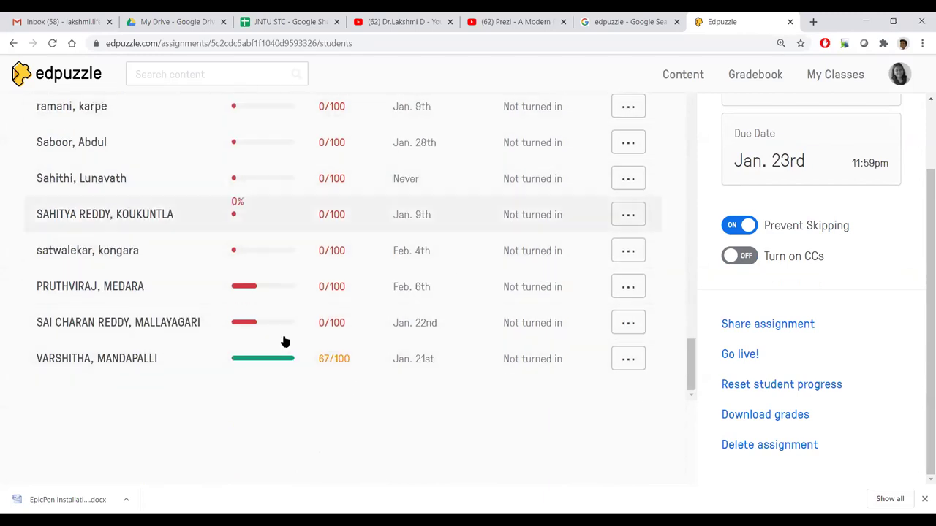
scroll(595, 376, up, 15)
scroll(597, 376, up, 5)
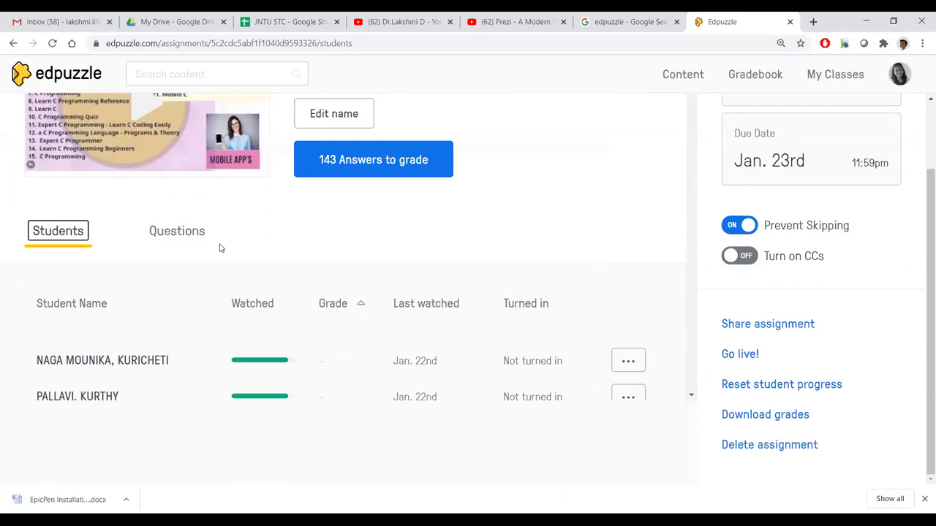
Step: Compare the assignment's Students and Questions views, and open the answers pending grading for the 10:14 open-ended question
click(186, 241)
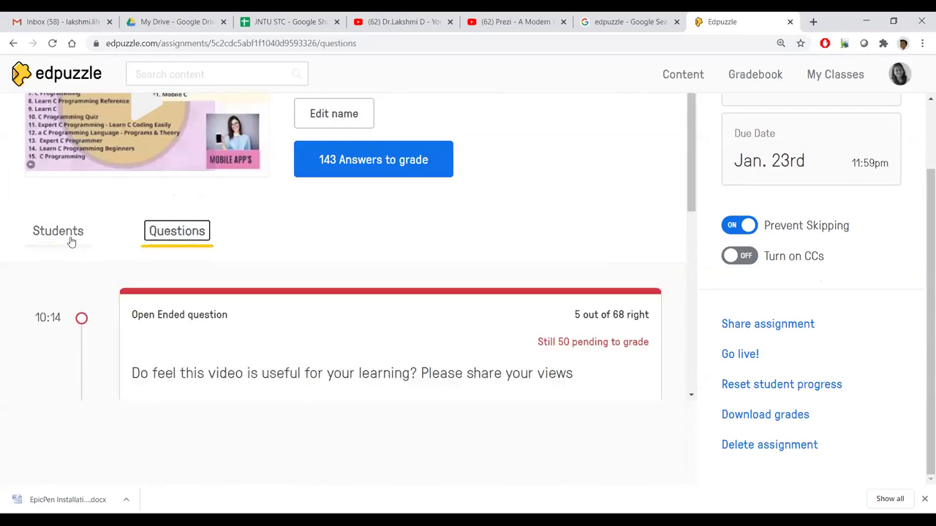
click(69, 240)
click(160, 236)
scroll(590, 264, down, 2)
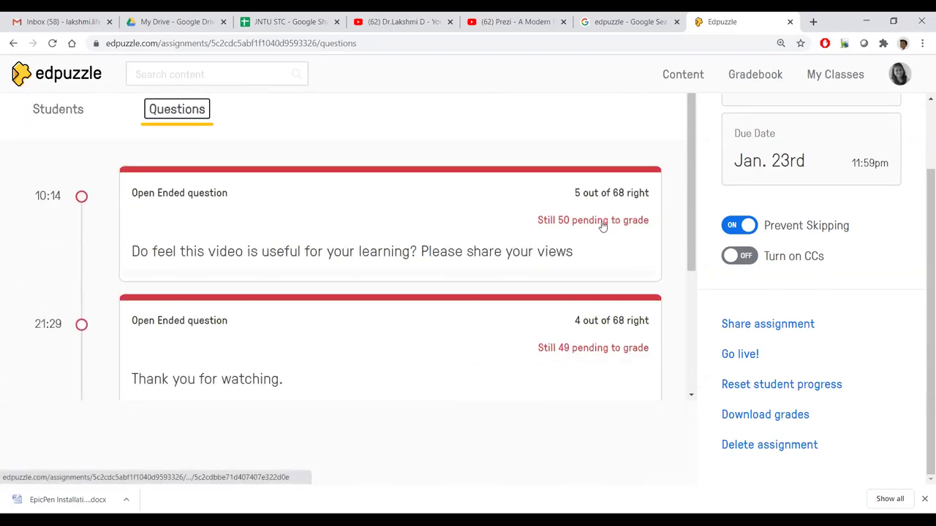
click(603, 225)
Step: Read the ungraded student answers to the question asking whether the video is useful for learning
scroll(281, 301, down, 1)
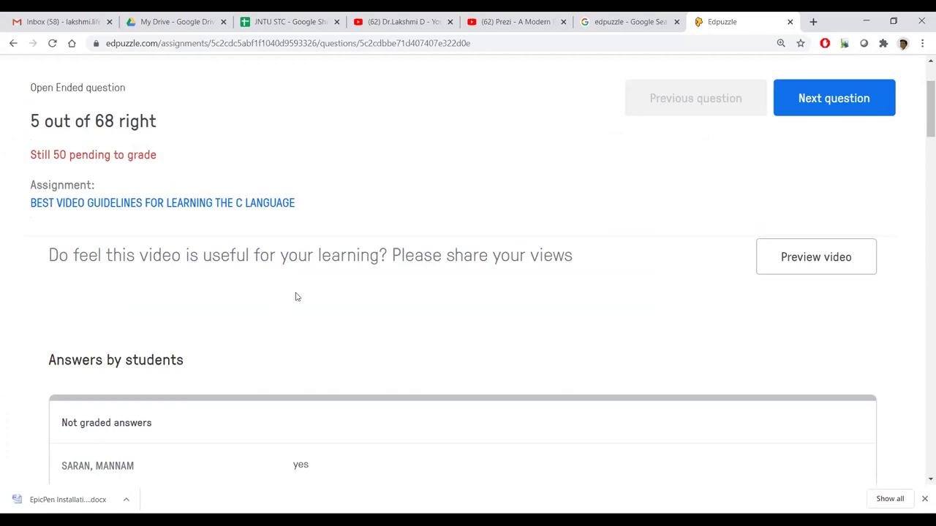
scroll(317, 315, down, 2)
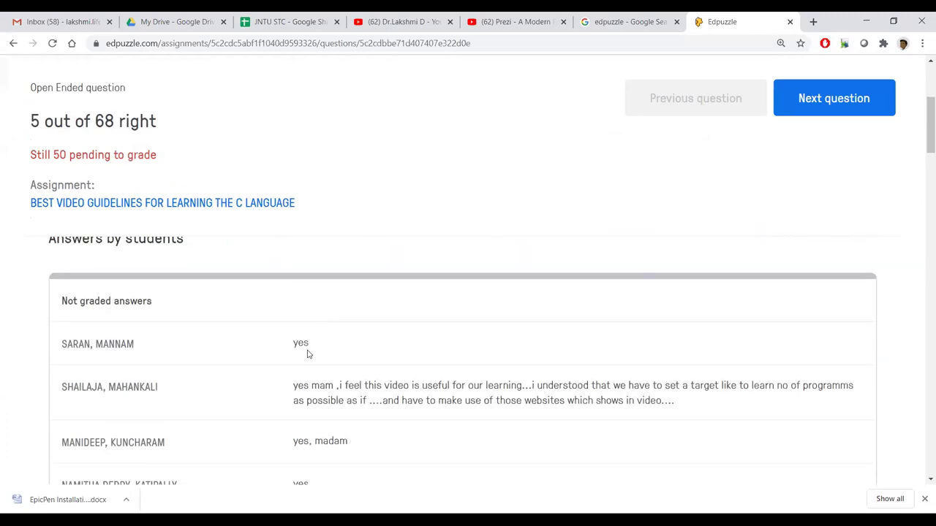
scroll(314, 369, down, 1)
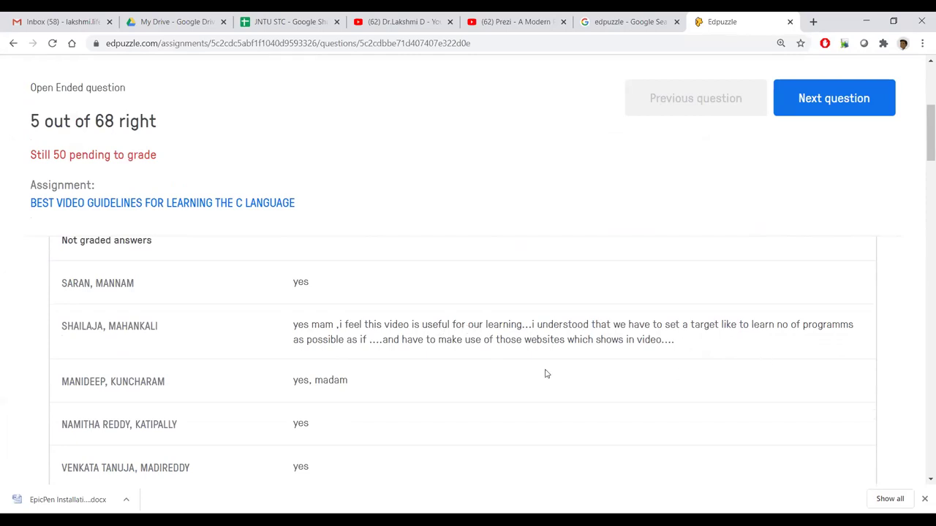
scroll(483, 376, down, 2)
scroll(483, 376, up, 1)
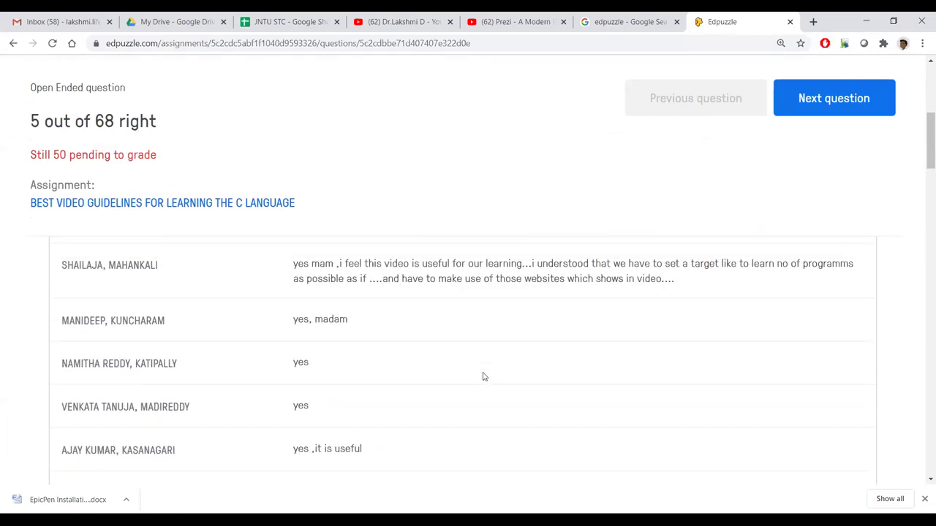
key(ctrl+minus)
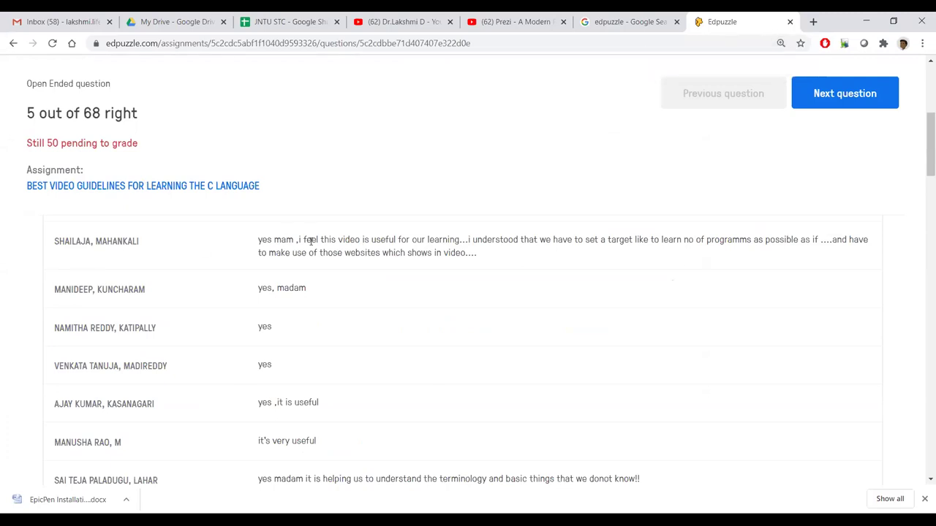
scroll(310, 288, down, 1)
scroll(311, 289, up, 3)
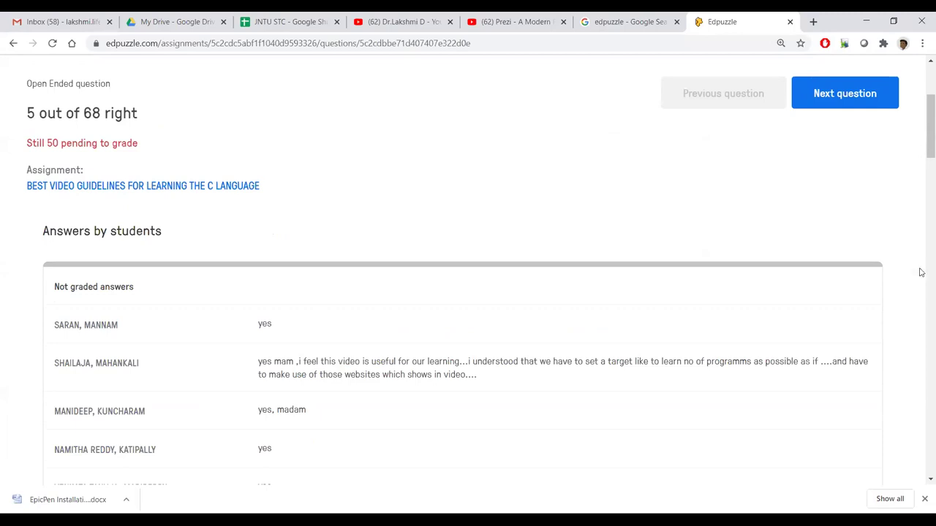
scroll(920, 272, down, 2)
scroll(431, 359, down, 2)
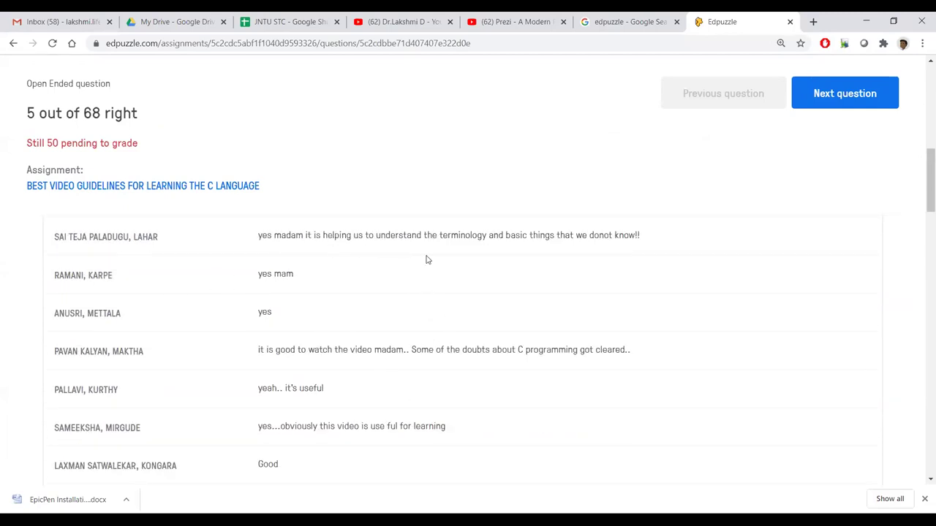
scroll(387, 295, up, 5)
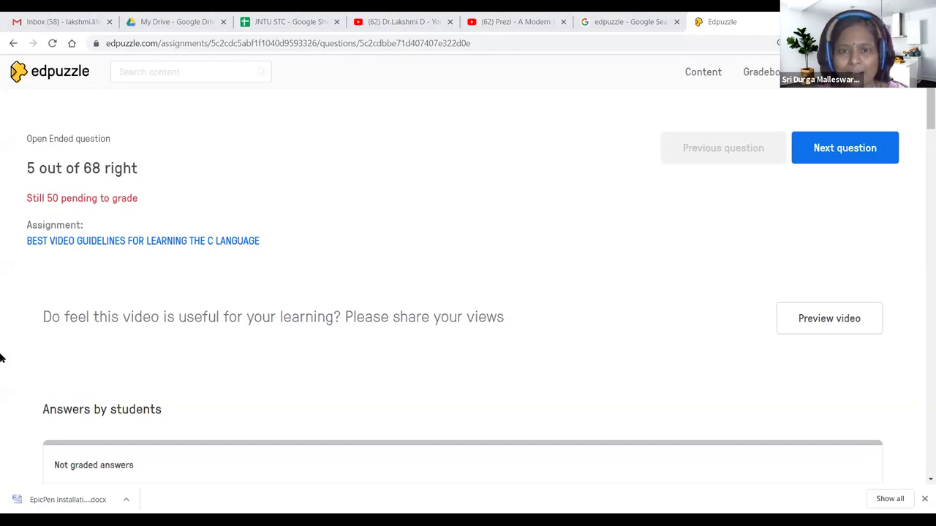
Step: Examine the question's complete answer list, through to the average and right answers groups
scroll(2, 439, down, 8)
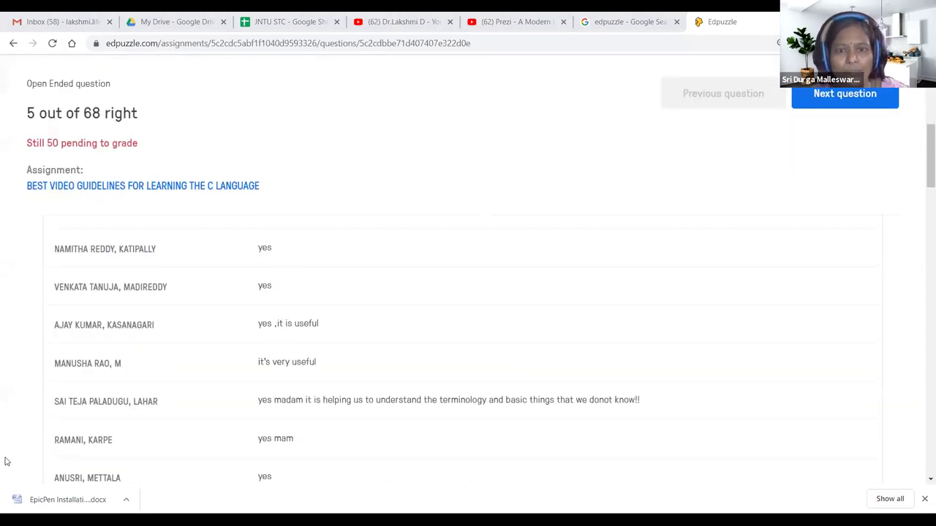
scroll(82, 426, down, 15)
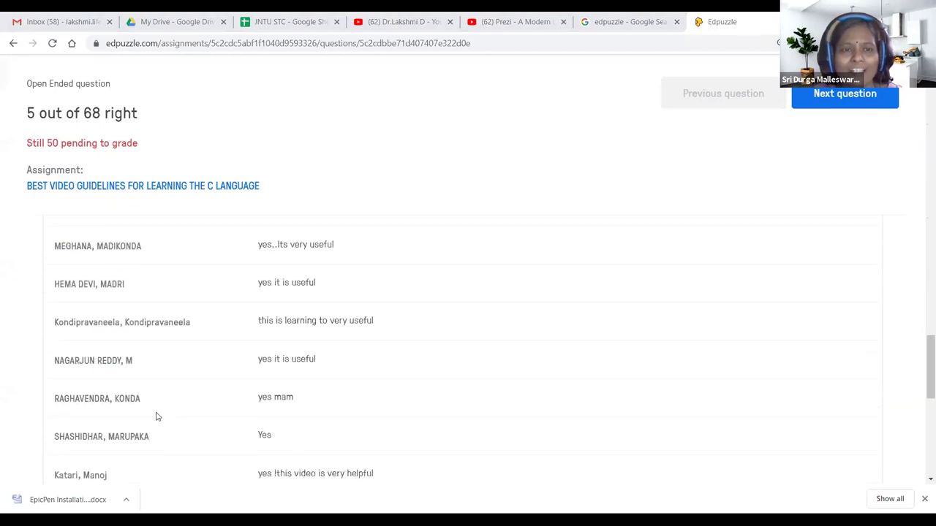
scroll(185, 411, down, 2)
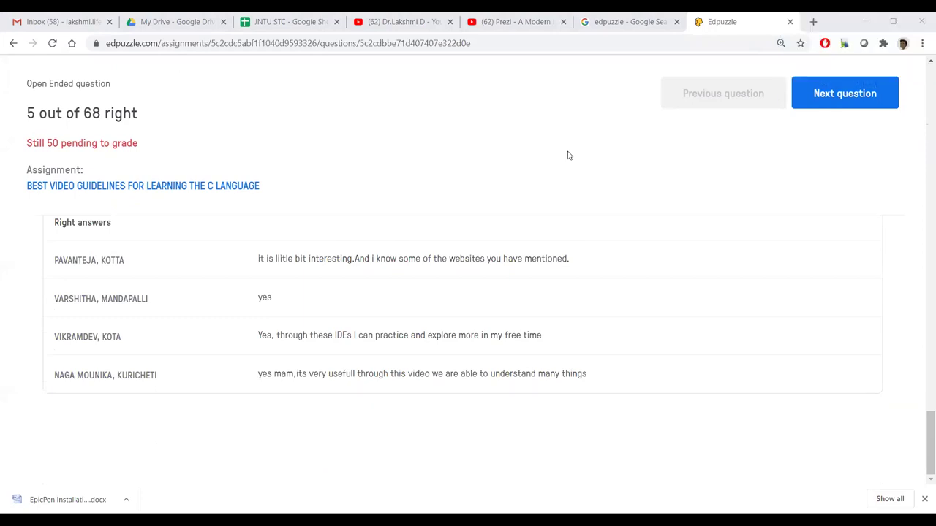
scroll(556, 205, up, 1)
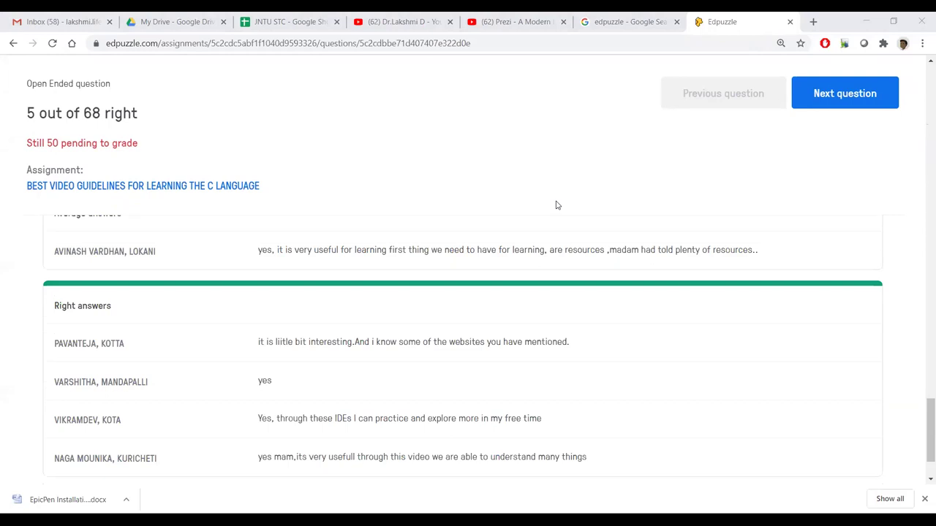
scroll(556, 205, up, 15)
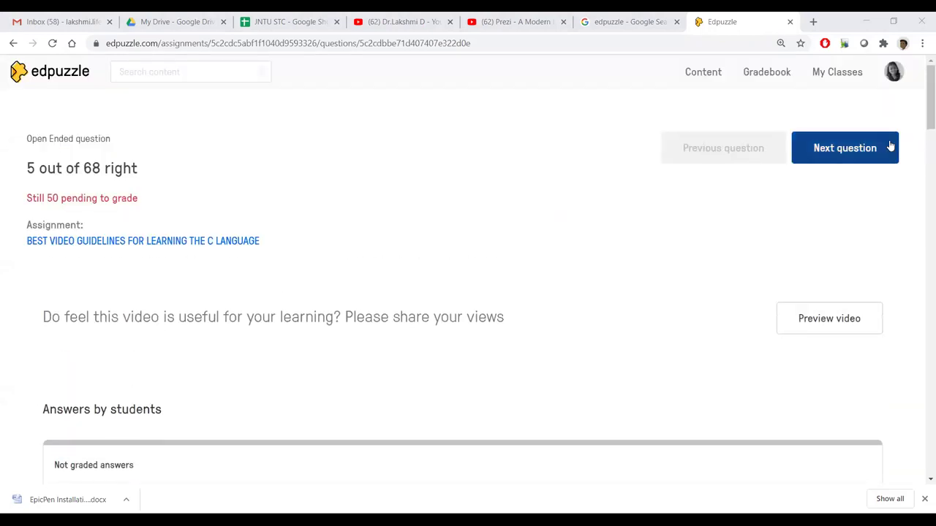
Step: Open the Content page, and copy the YouTube link of the video Prezi - A Modern Presentation Software
click(707, 72)
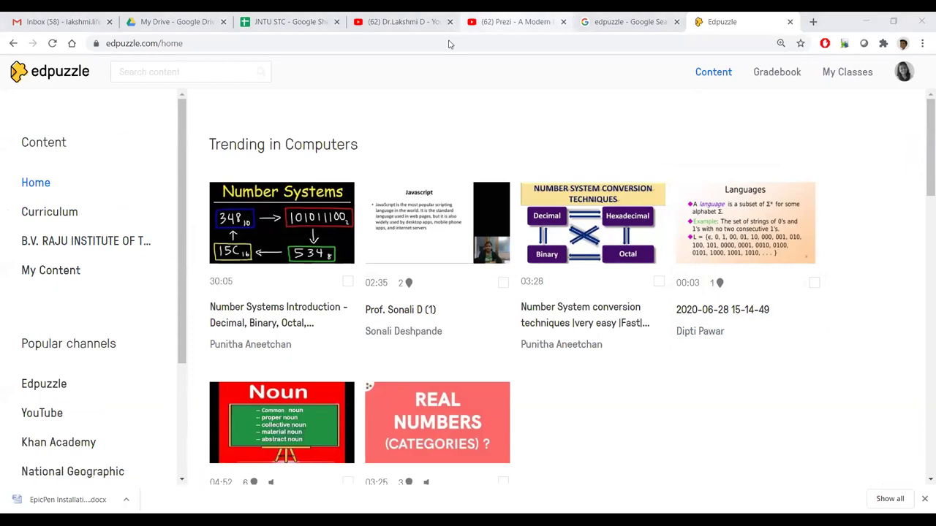
key(ctrl+5)
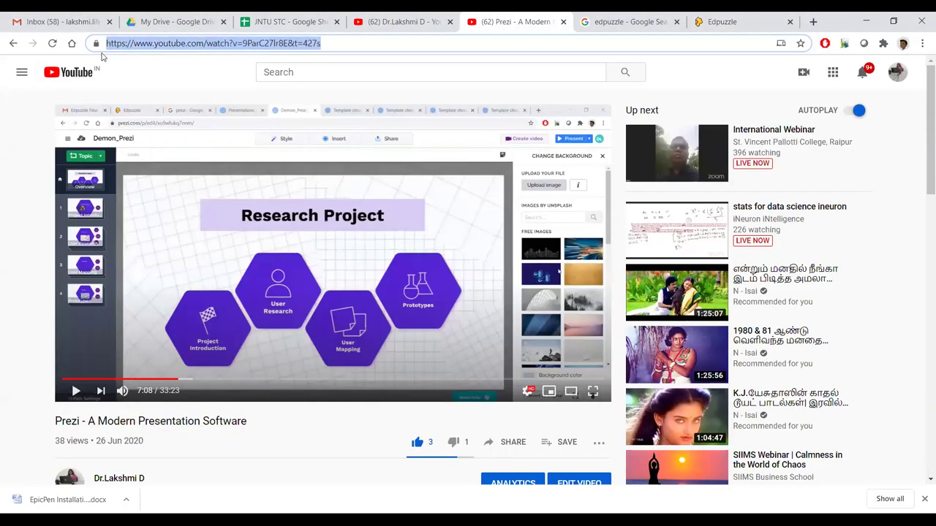
click(722, 20)
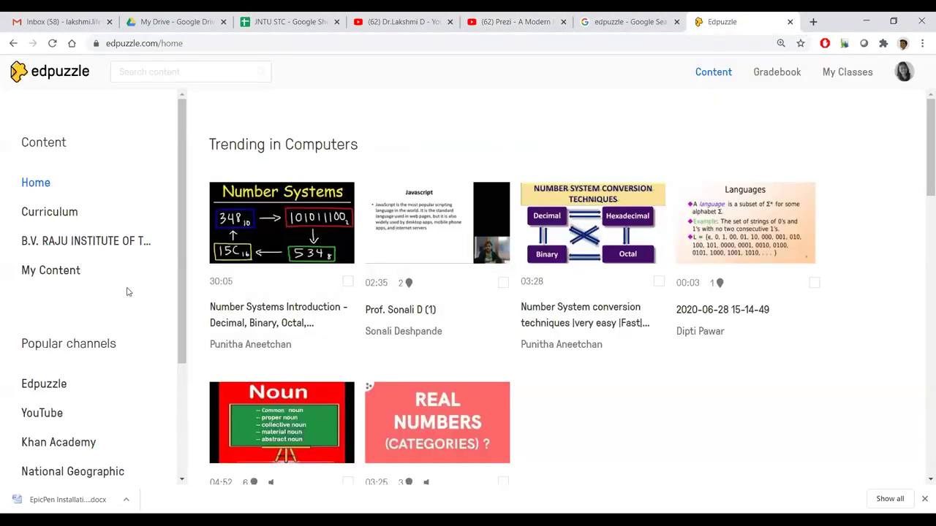
Step: Open the My Content video library
double_click(57, 273)
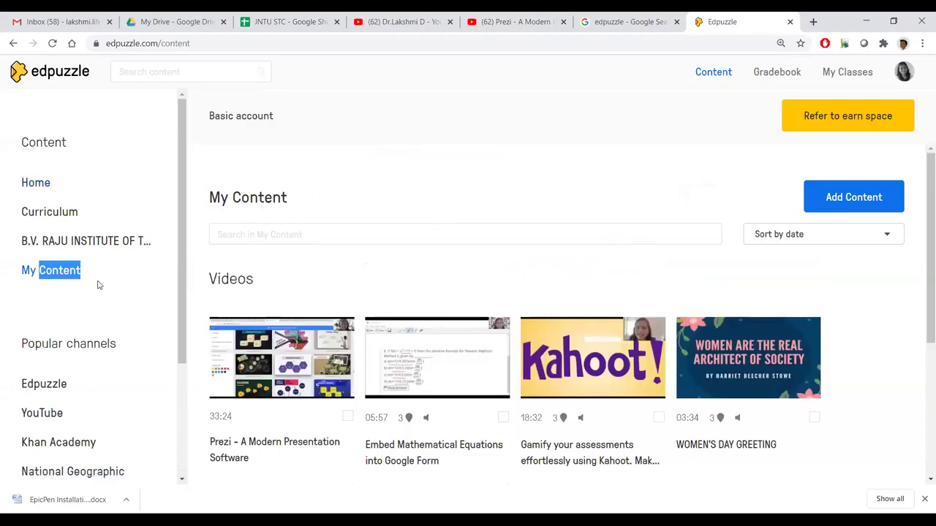
click(51, 286)
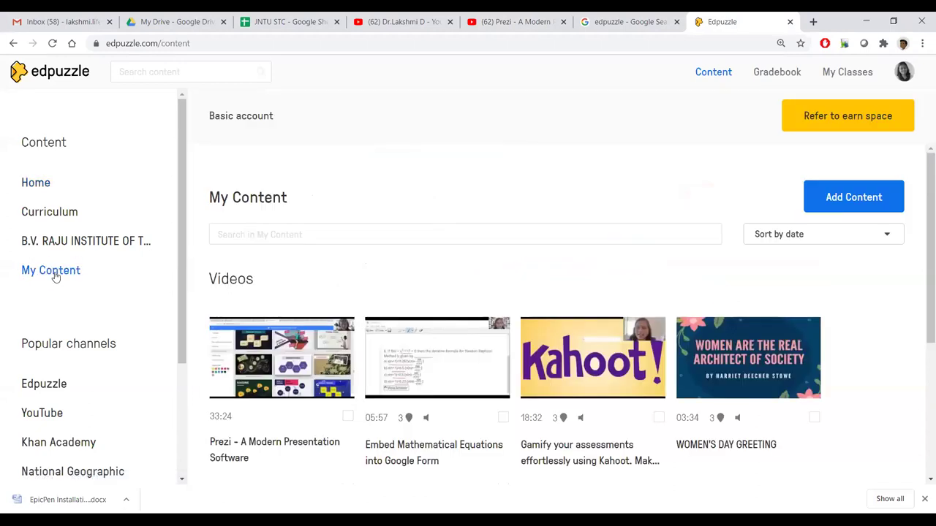
double_click(56, 276)
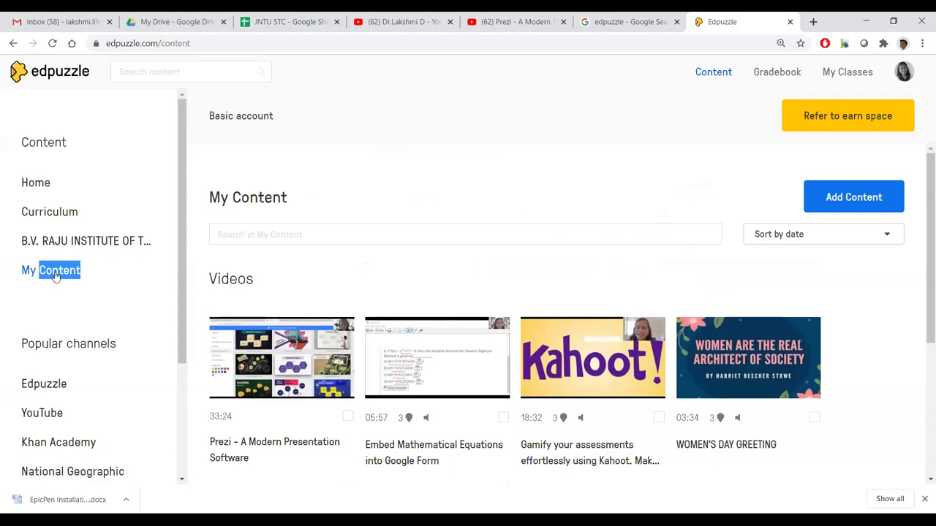
click(56, 283)
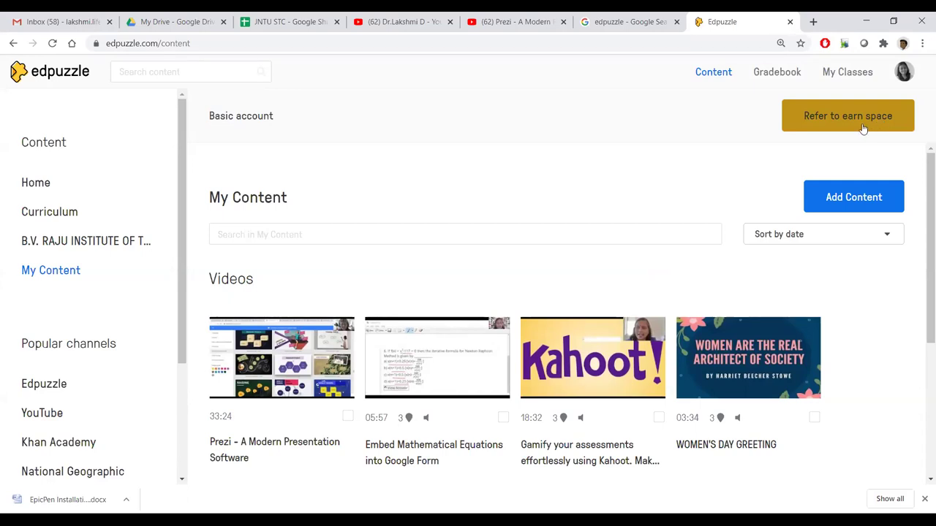
click(849, 204)
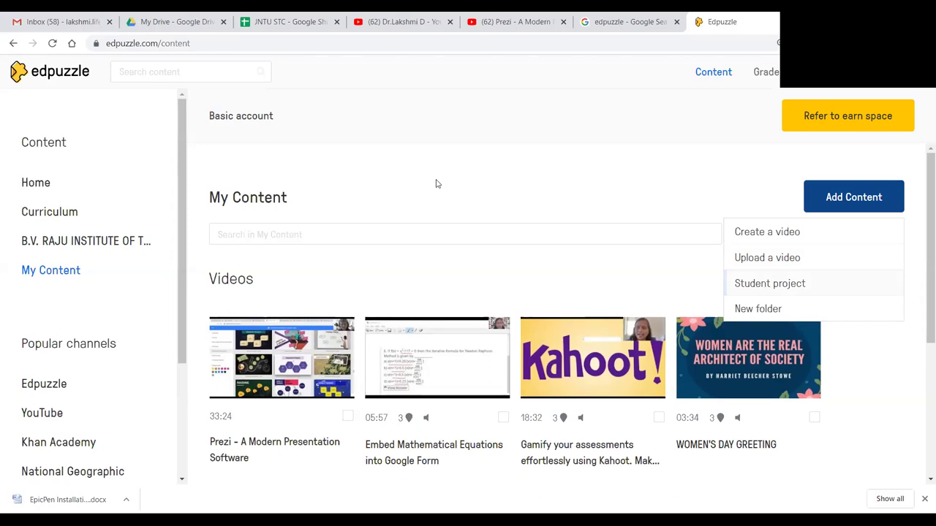
click(737, 188)
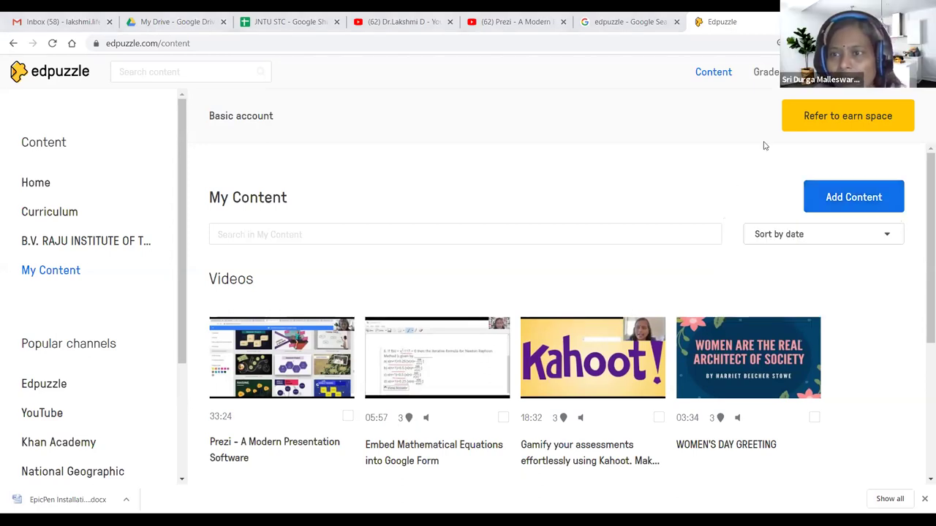
right_click(797, 43)
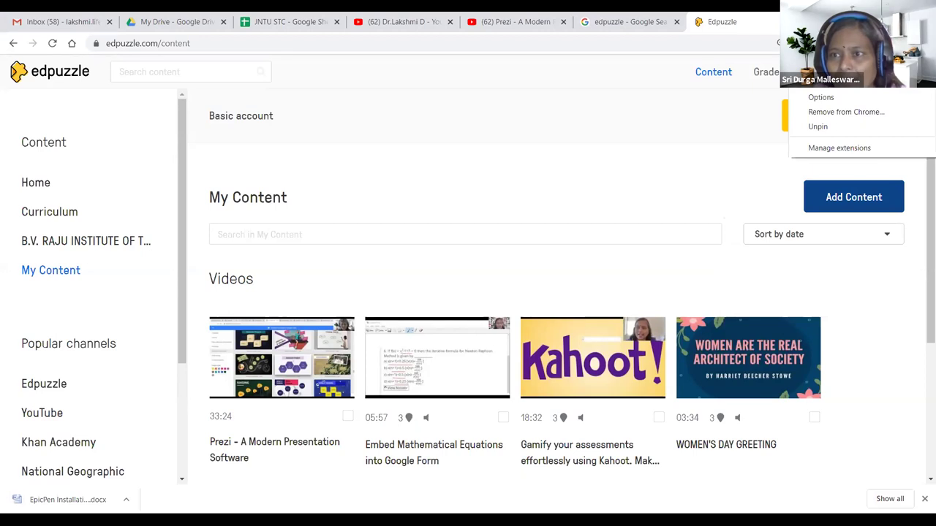
click(841, 183)
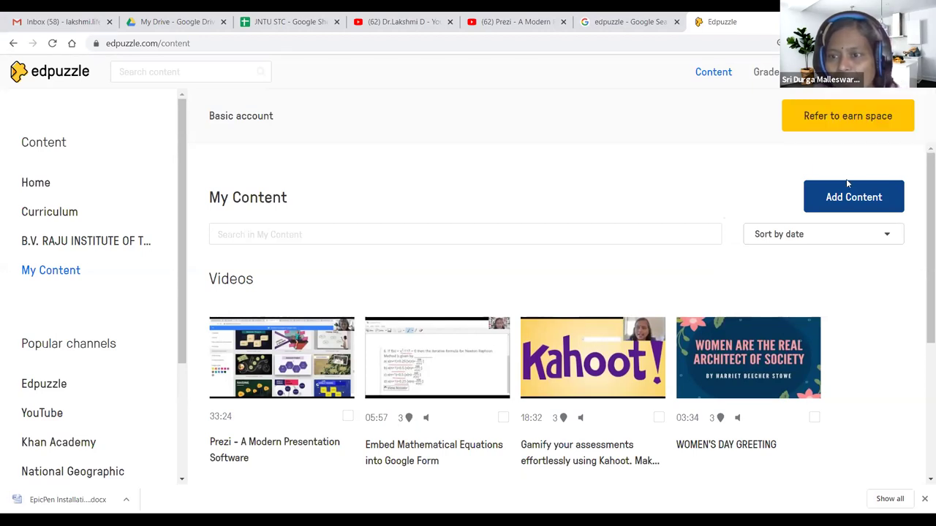
click(838, 197)
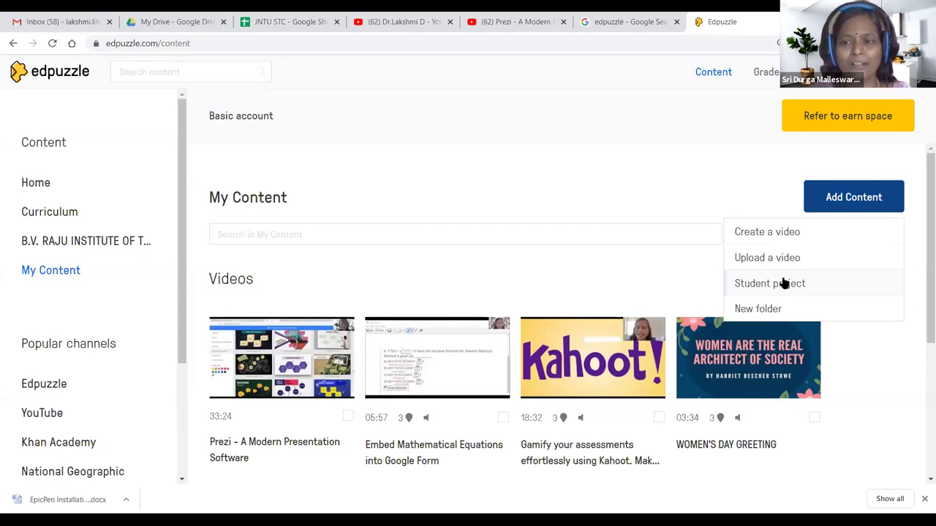
click(768, 231)
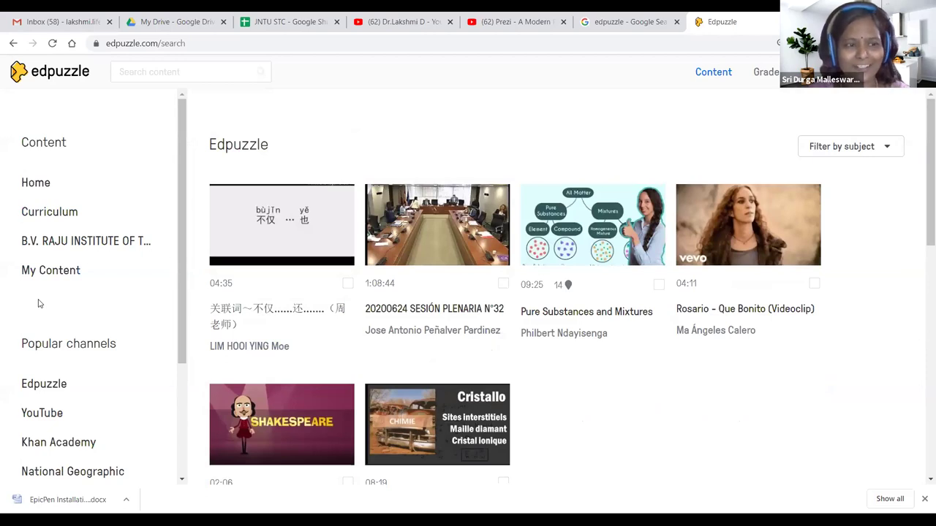
scroll(39, 304, down, 2)
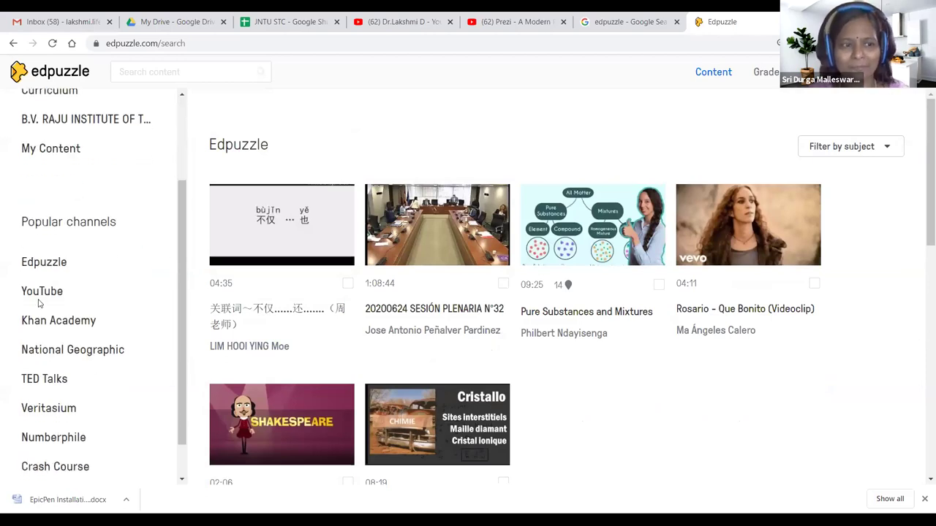
click(40, 296)
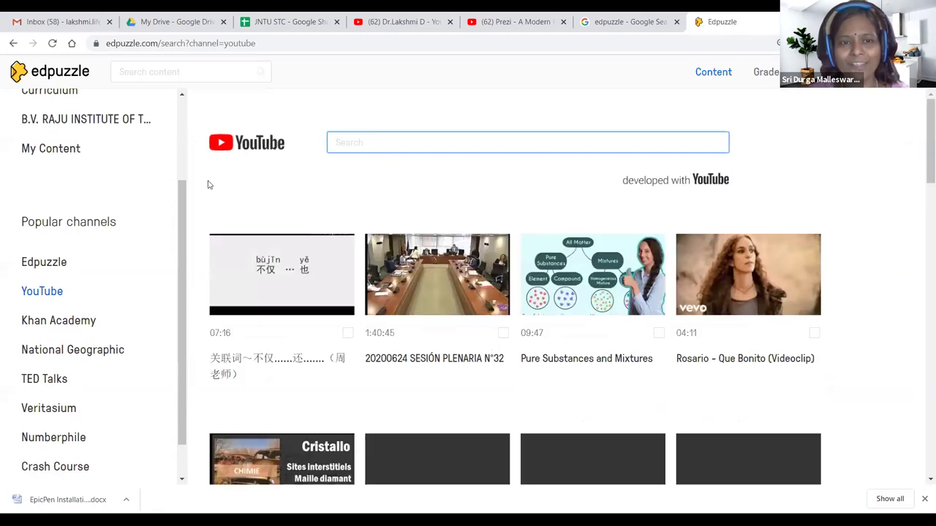
key(ctrl+v)
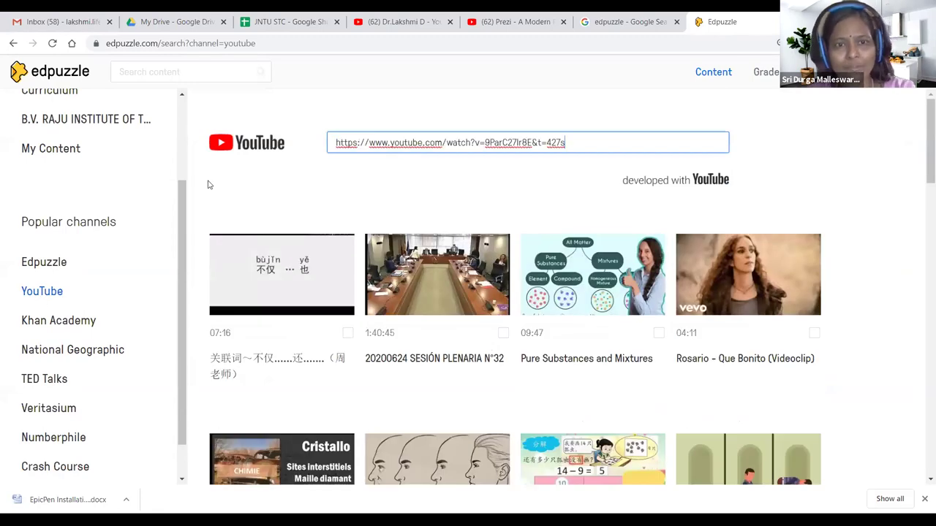
key(Return)
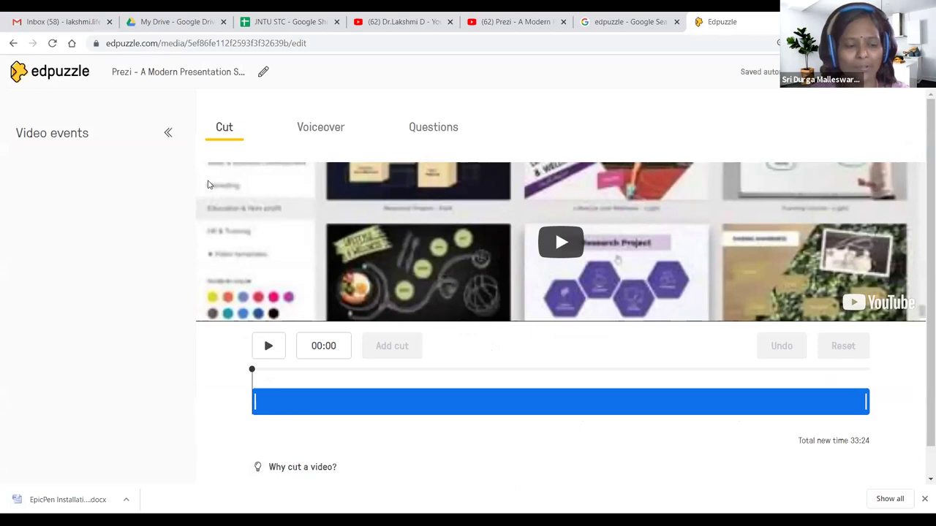
Step: Reduce the video editor's page zoom to 67%
key(ctrl+minus)
key(ctrl+minus)
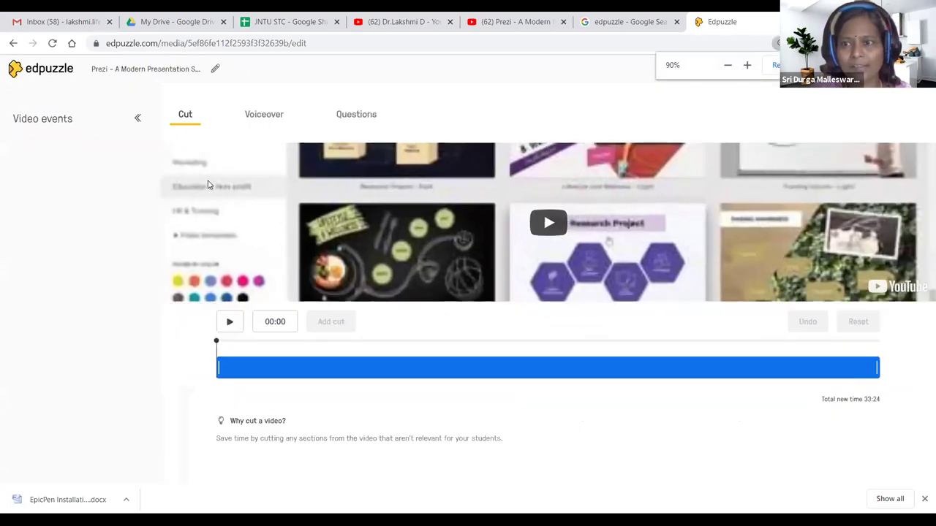
key(ctrl+minus)
key(ctrl+minus)
key(ctrl+minus)
key(ctrl+minus)
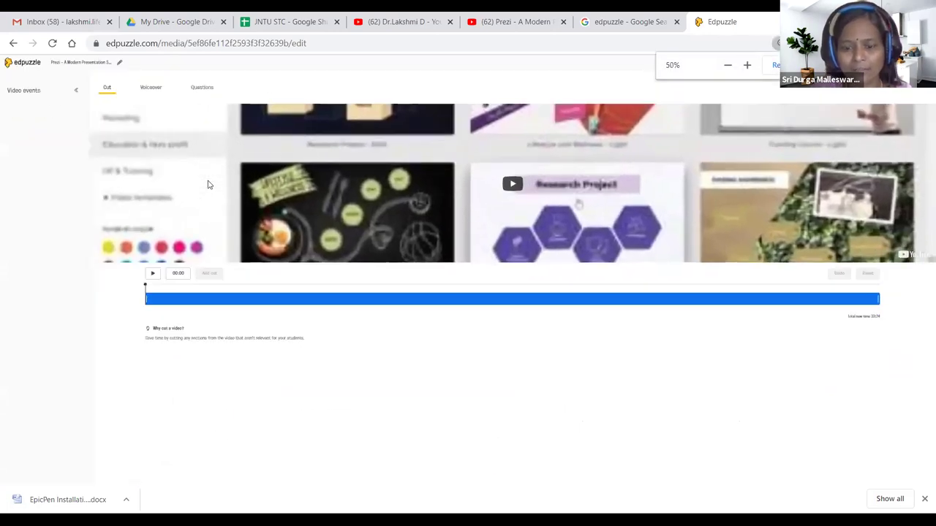
key(ctrl+minus)
key(ctrl+plus)
key(ctrl+plus)
key(ctrl+plus)
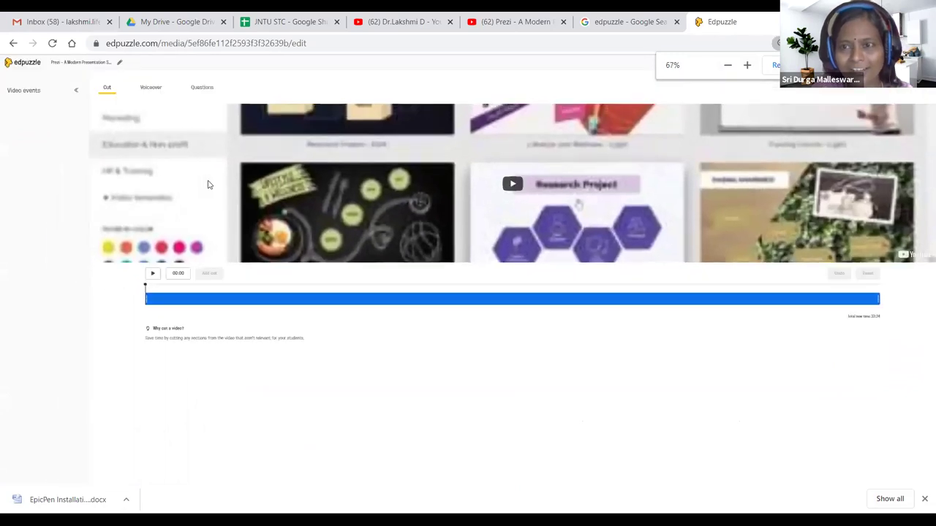
Step: Increase the video editor's page zoom to 500%
key(ctrl+plus)
key(ctrl+plus)
key(ctrl+plus)
key(ctrl+plus)
key(ctrl+plus)
key(ctrl+plus)
key(ctrl+plus)
key(ctrl+plus)
key(ctrl+plus)
key(ctrl+plus)
key(ctrl+plus)
key(ctrl+plus)
key(ctrl+plus)
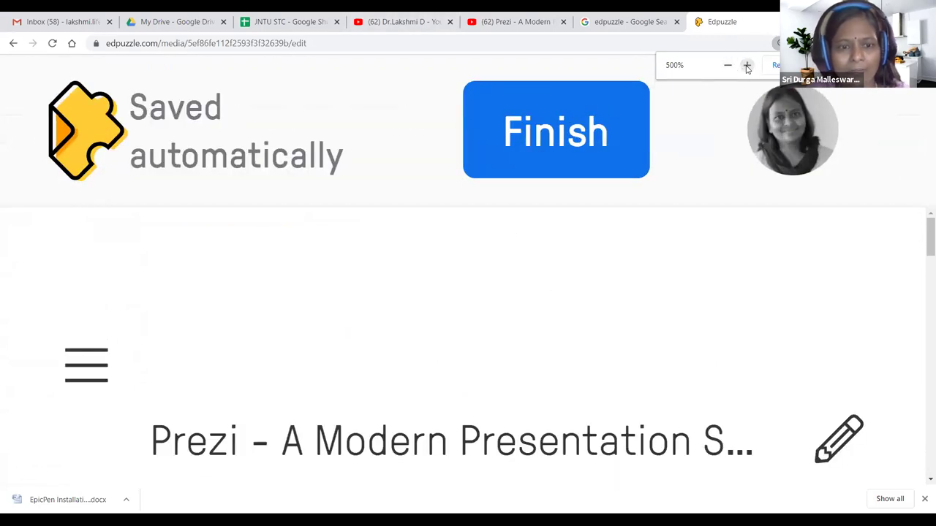
scroll(493, 292, down, 5)
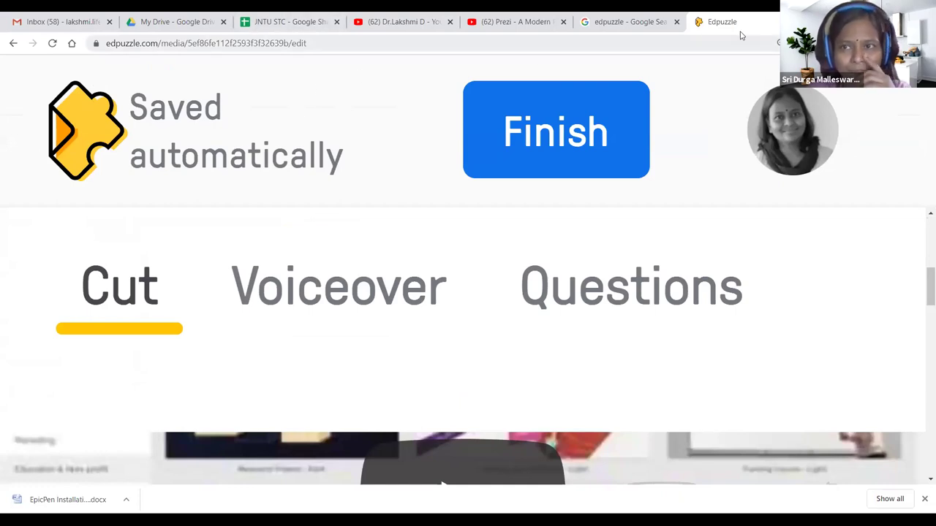
Step: Close the enlarged video editor and reopen edpuzzle.com in a new browser tab
key(ctrl+w)
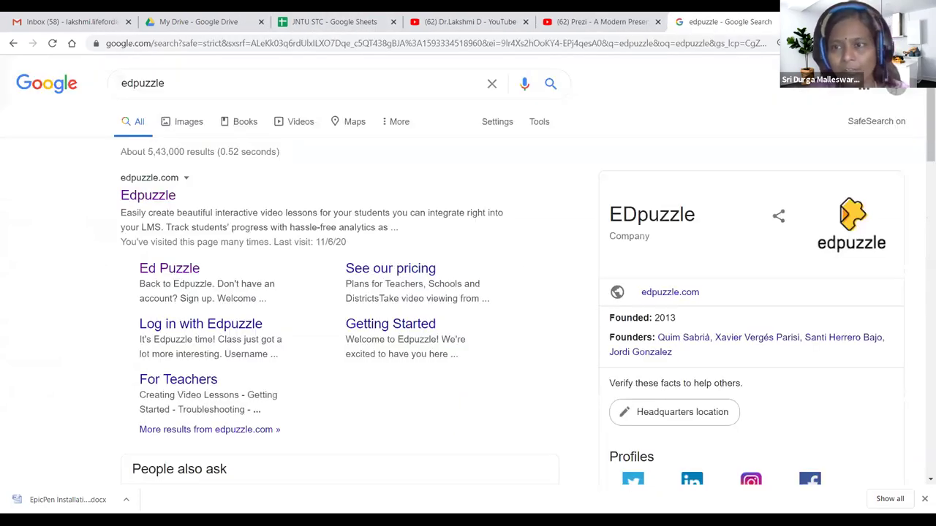
key(ctrl+t)
click(582, 42)
text(ed)
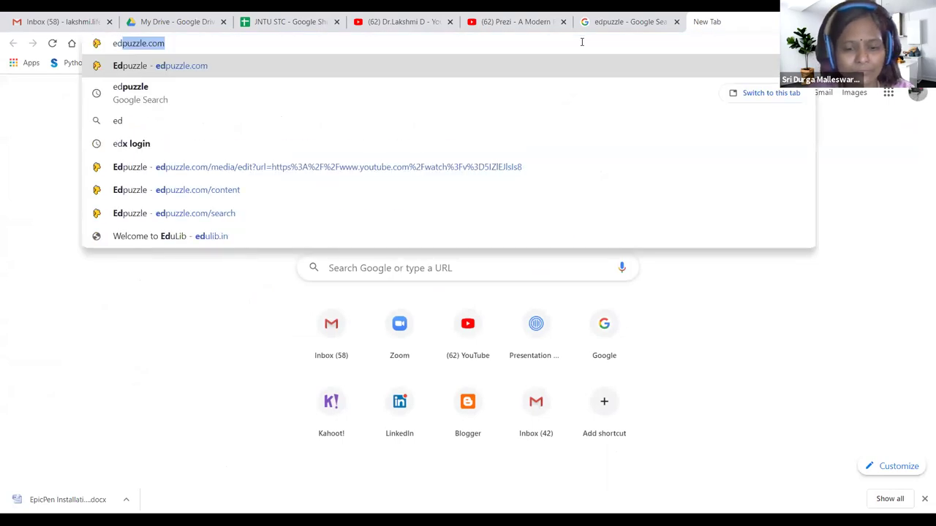
text(puz)
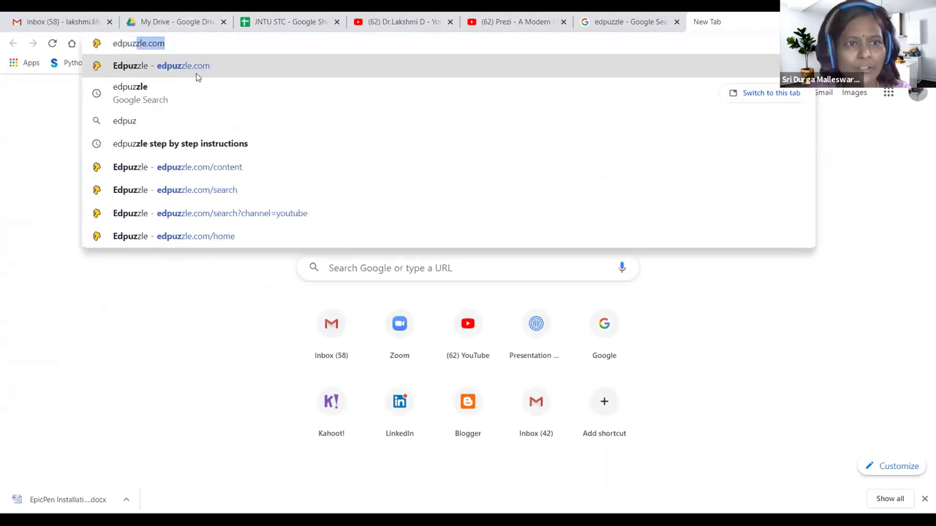
key(Return)
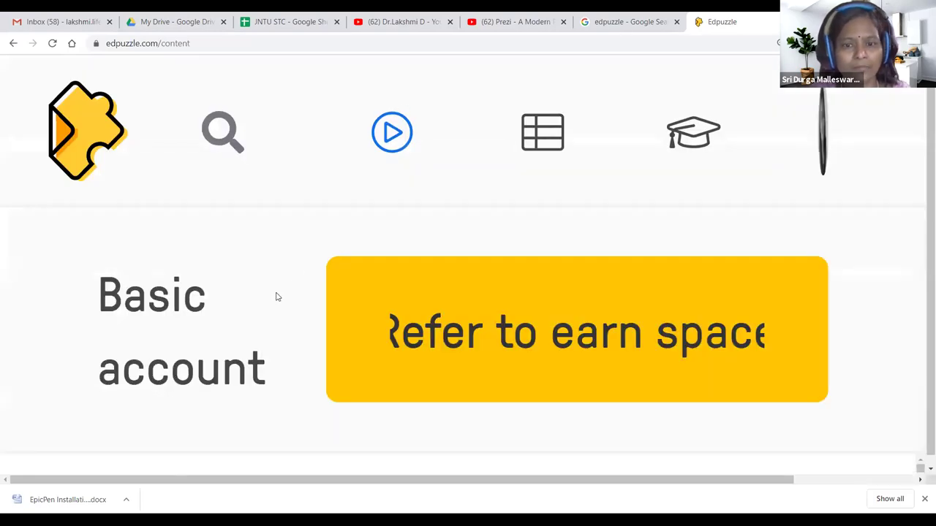
Step: Reduce the My Content page's zoom to 110%
key(ctrl+minus)
key(ctrl+minus)
key(ctrl+minus)
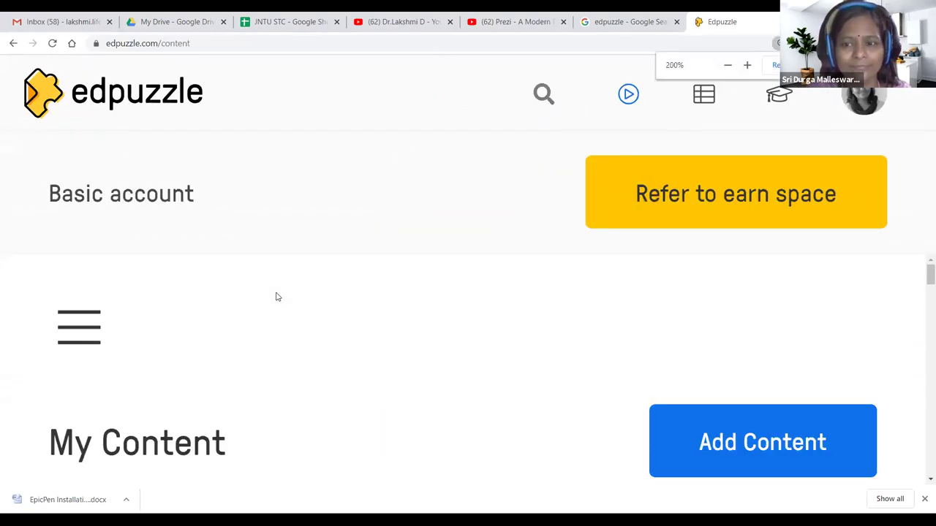
key(ctrl+minus)
key(ctrl+minus)
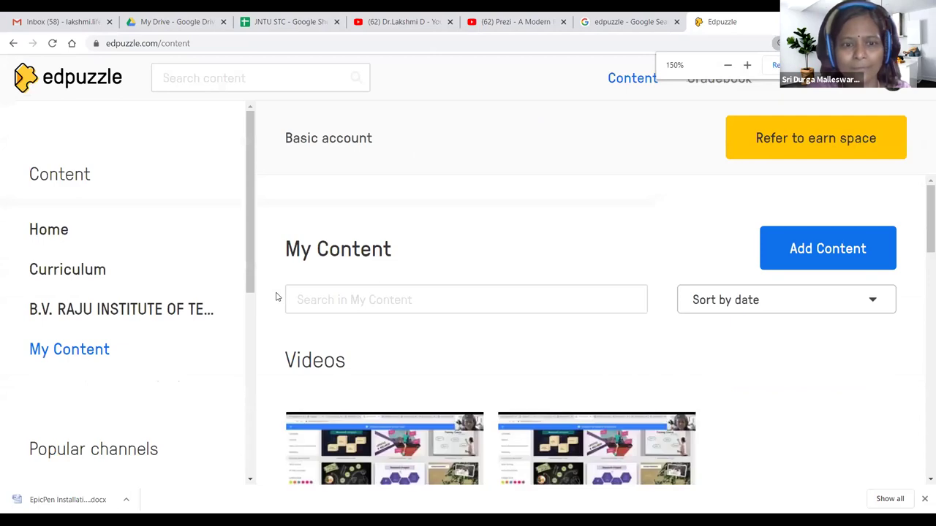
key(ctrl+minus)
key(ctrl+minus)
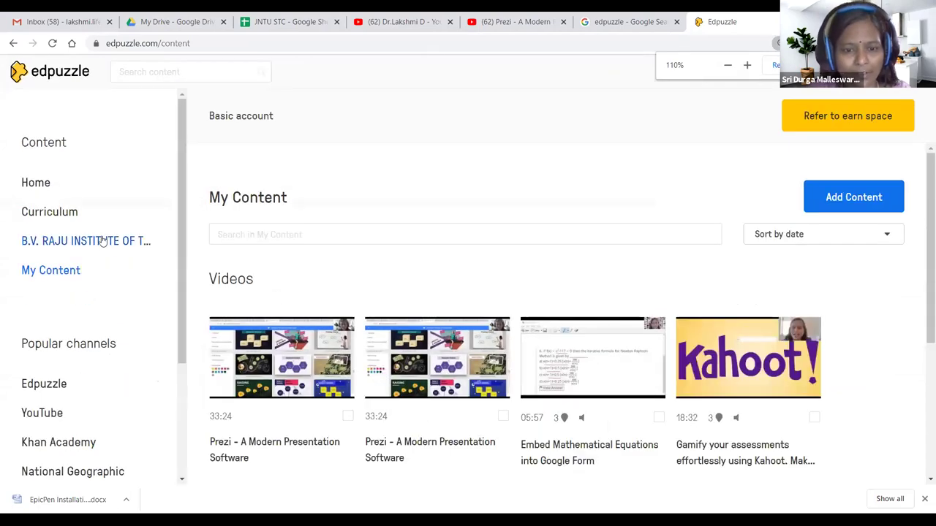
Step: Delete both copies of the Prezi - A Modern Presentation Software video from My Content
click(347, 416)
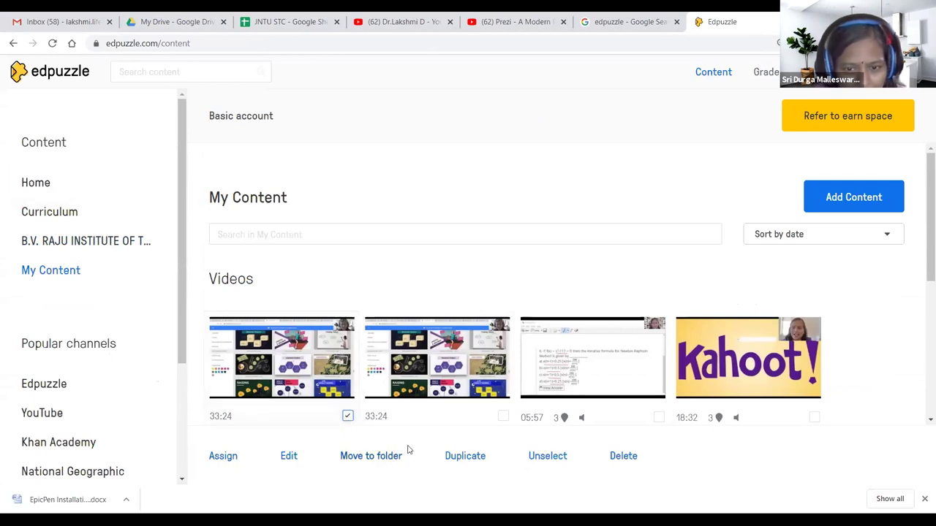
click(503, 416)
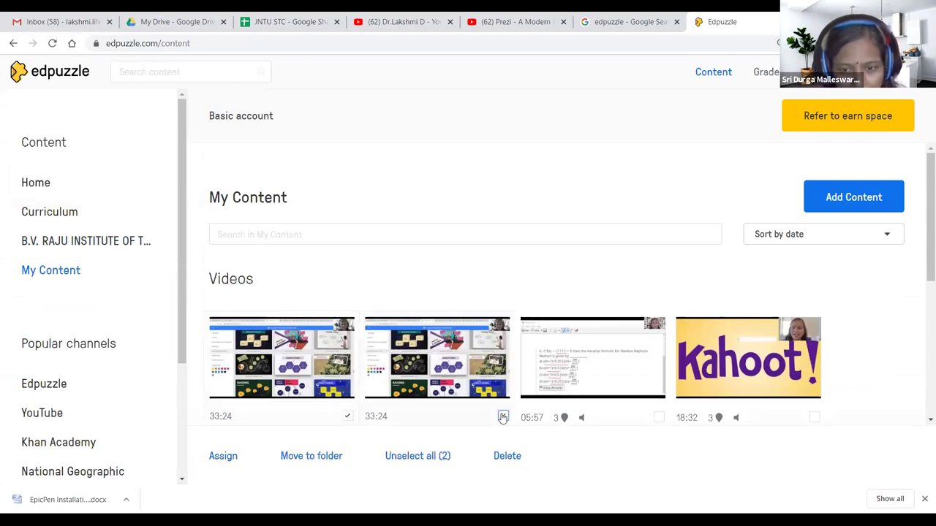
click(503, 457)
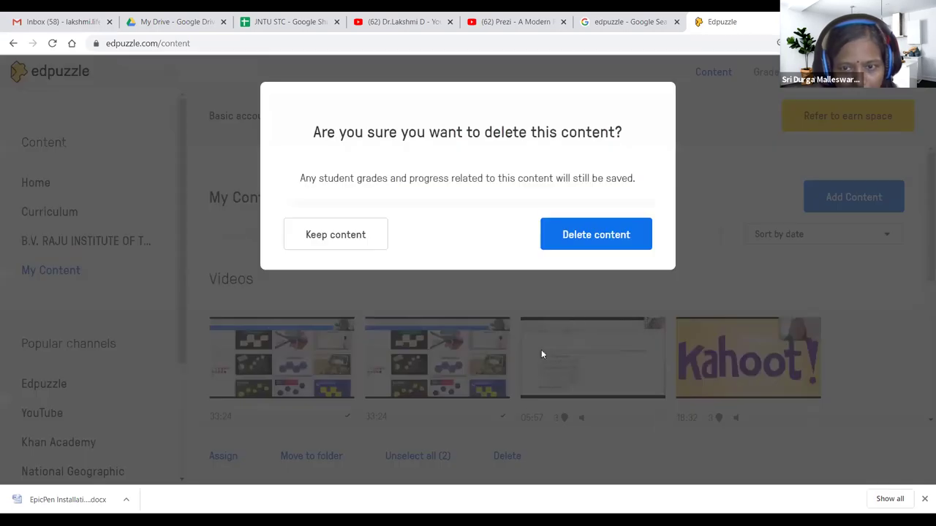
click(585, 248)
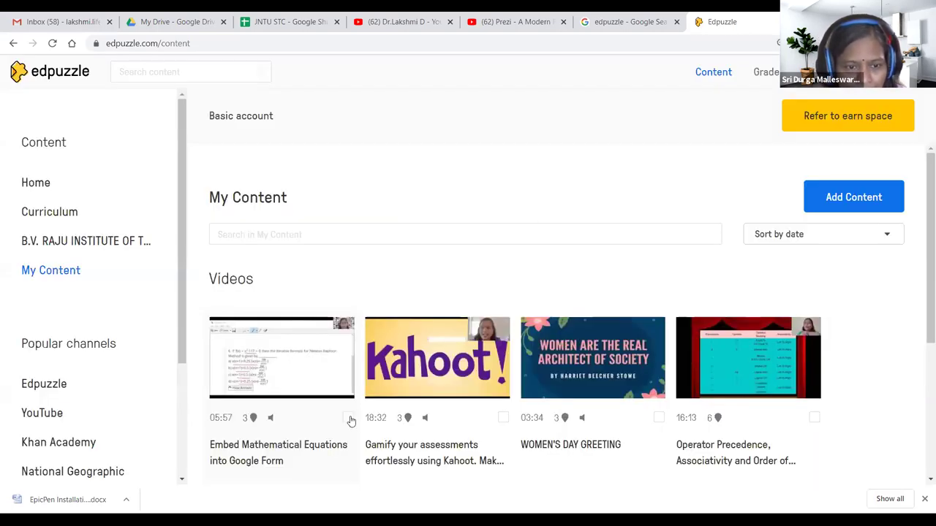
scroll(412, 367, down, 2)
scroll(411, 366, up, 2)
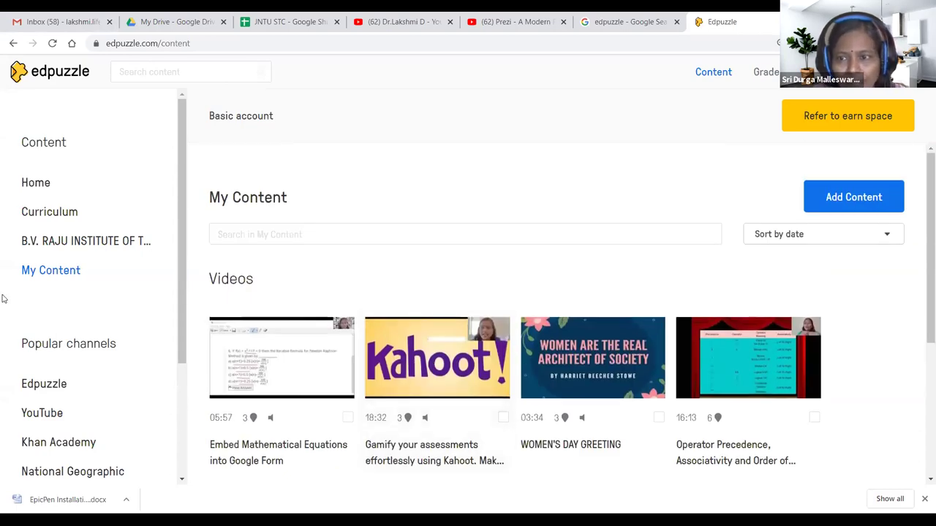
Step: Create a new video from the YouTube channel using the copied link to Prezi - A Modern Presentation Software
key(ctrl+minus)
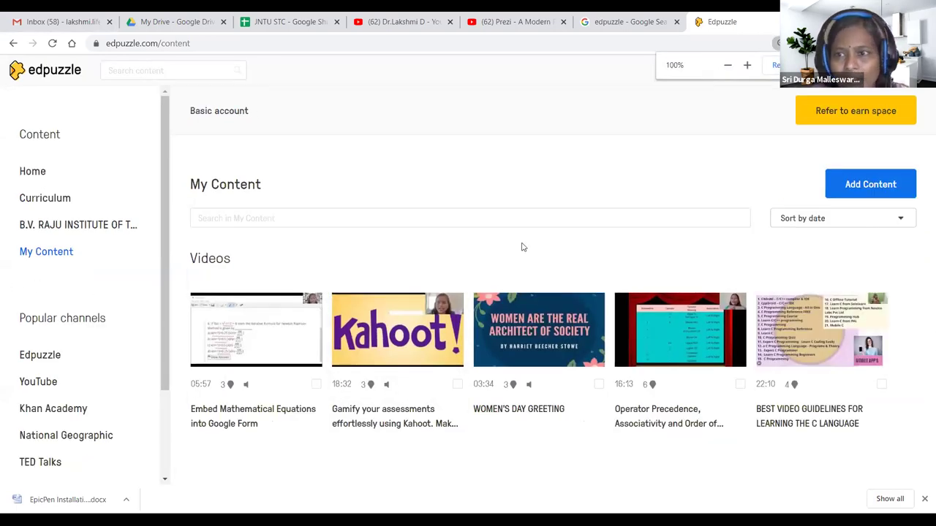
click(870, 185)
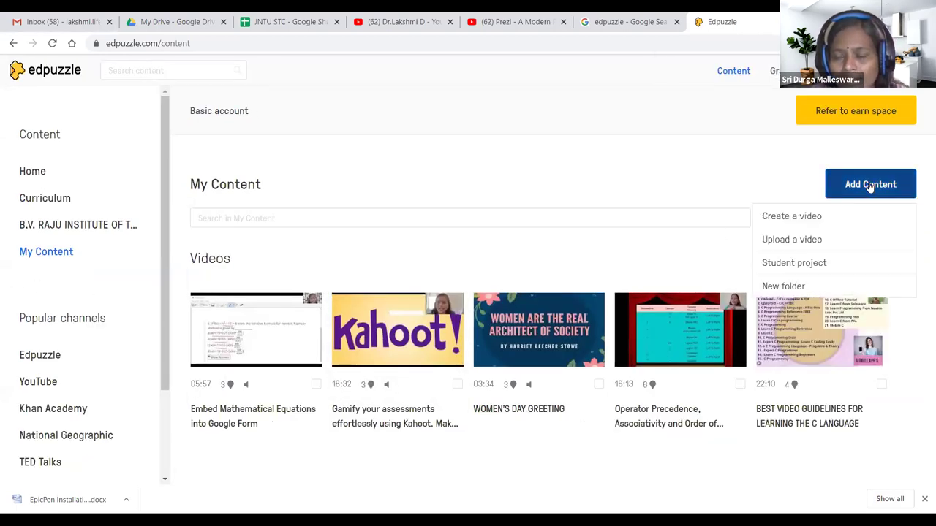
click(783, 215)
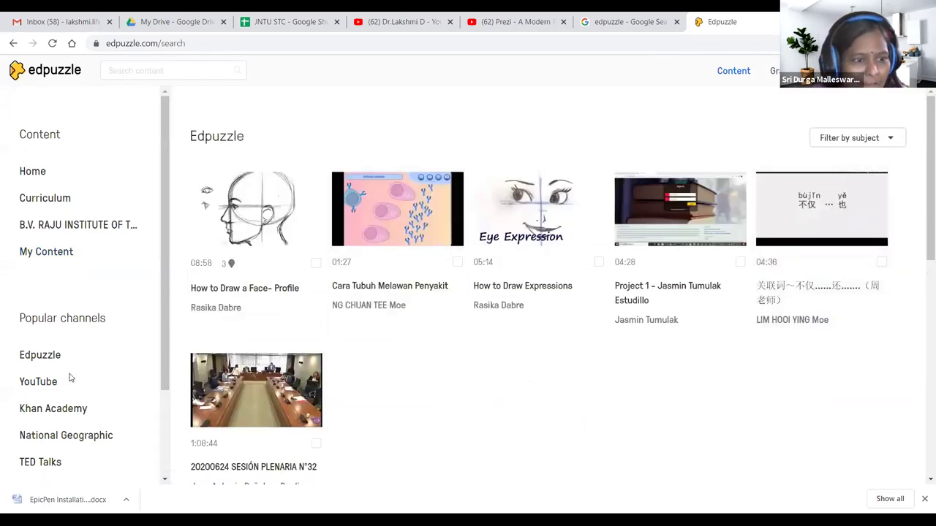
click(47, 386)
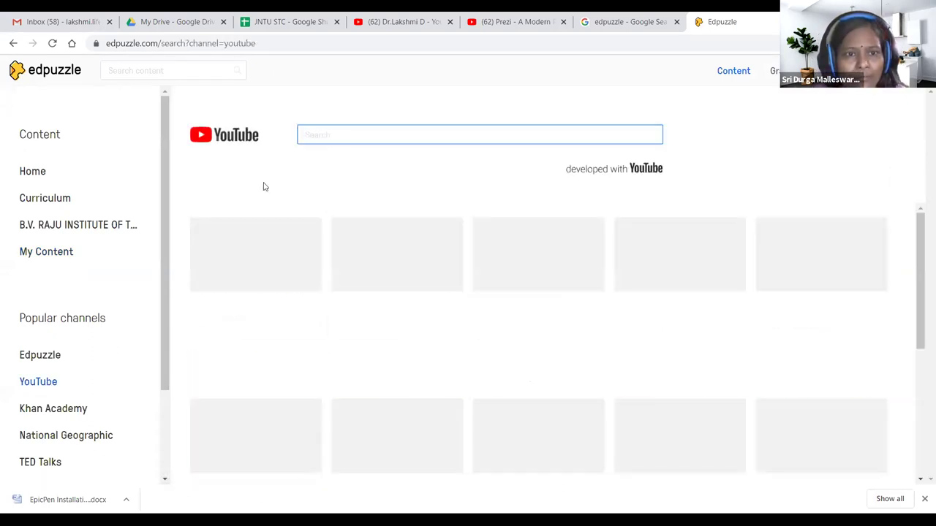
key(ctrl+v)
key(Return)
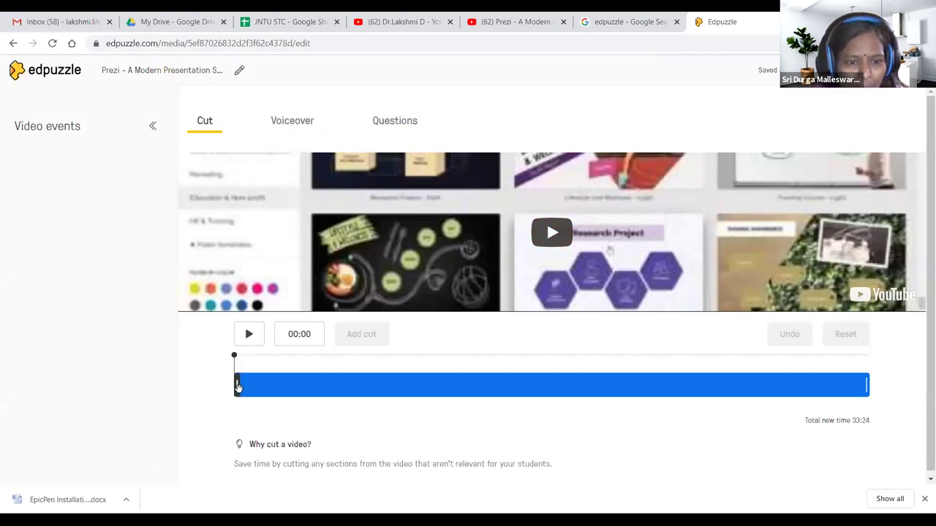
Step: Trim the video's start to 04:14, extend that cut to 06:41, and restore the full beginning
click(865, 385)
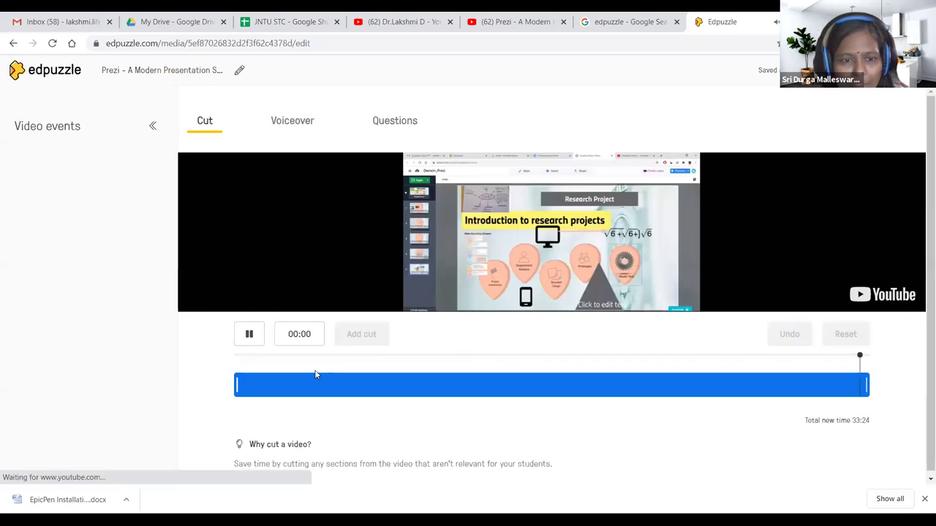
drag(242, 387, 317, 384)
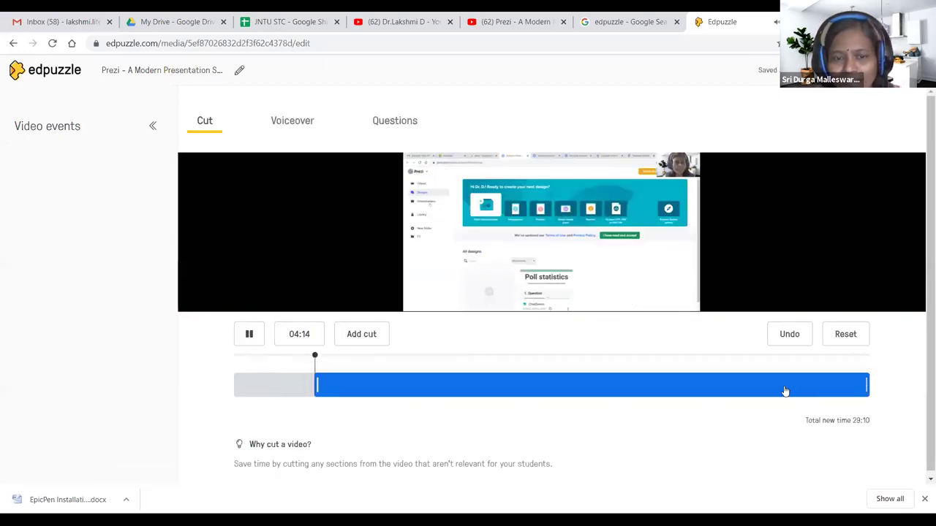
click(251, 335)
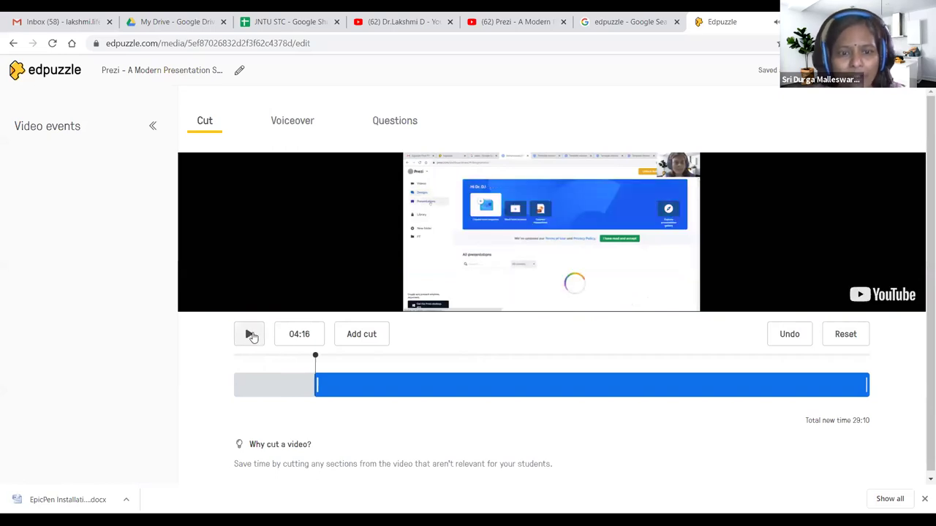
drag(316, 385, 362, 386)
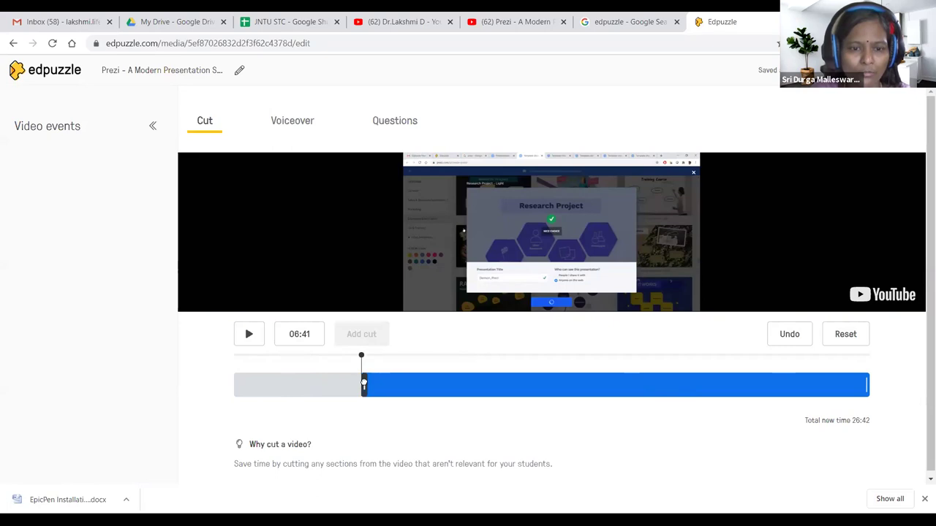
drag(363, 384, 230, 385)
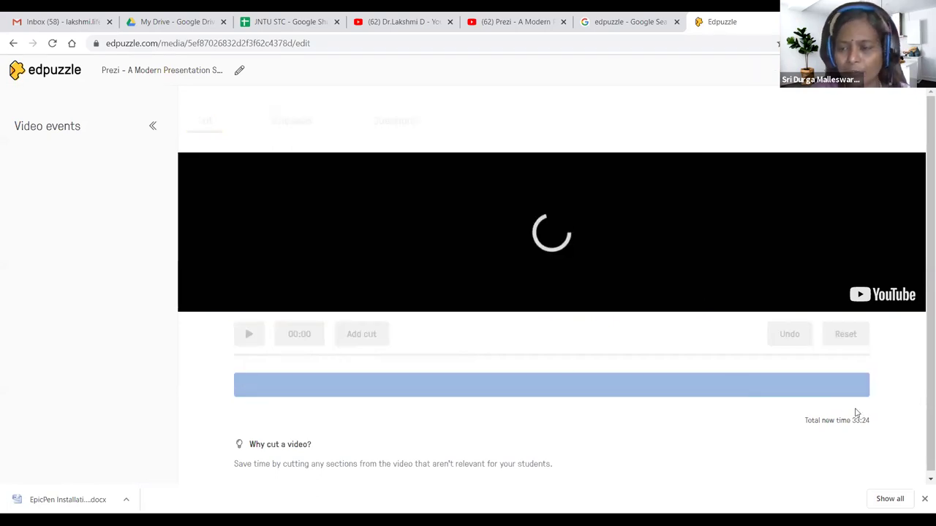
Step: Trim the end of the video to 12:44 and reset the cut
drag(870, 389, 477, 386)
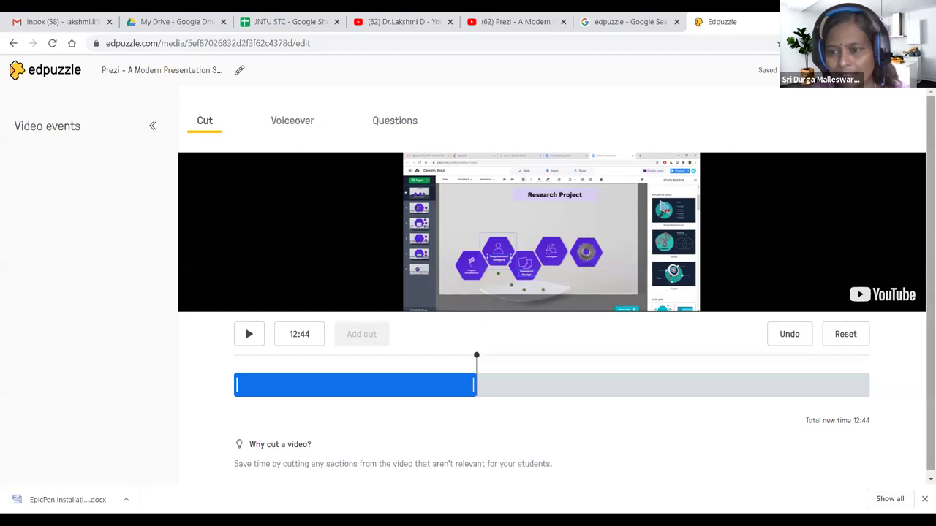
click(846, 336)
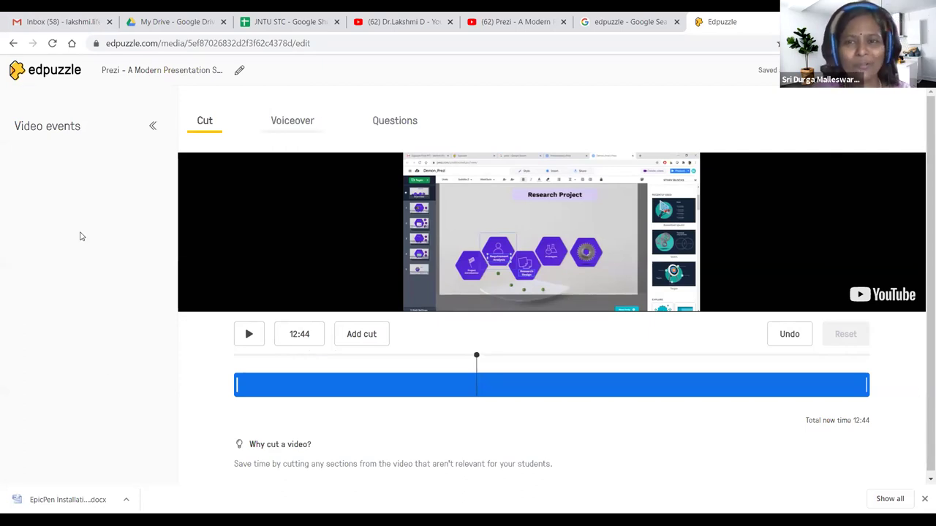
Step: Record a voiceover of about 48 seconds over the video, starting at 12:44
key(Return)
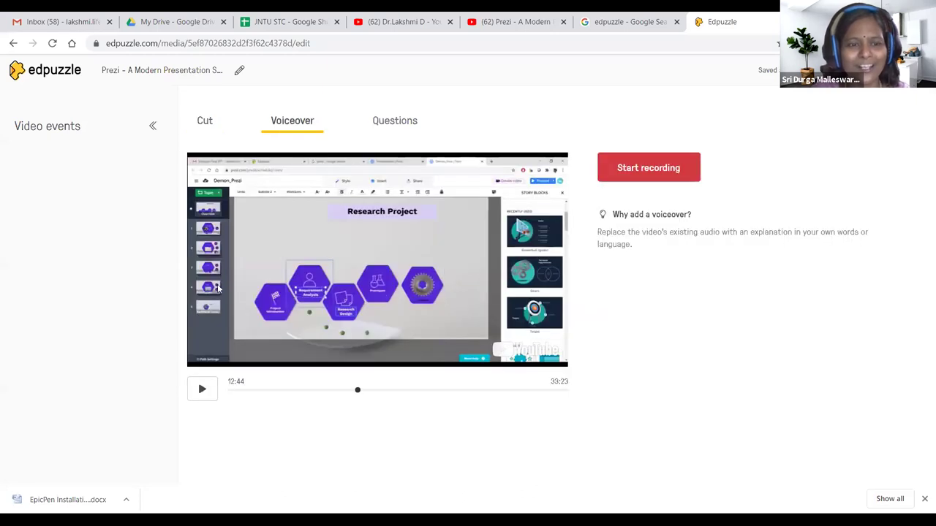
click(634, 168)
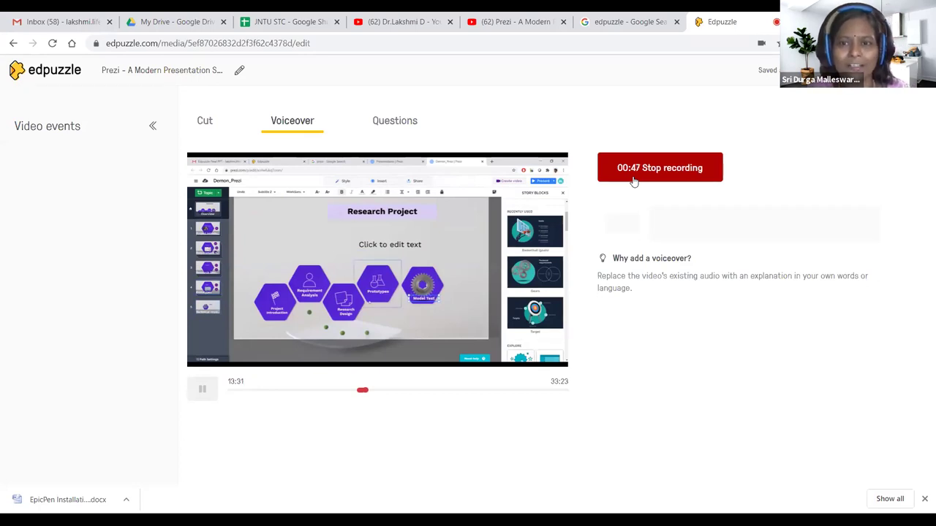
click(634, 181)
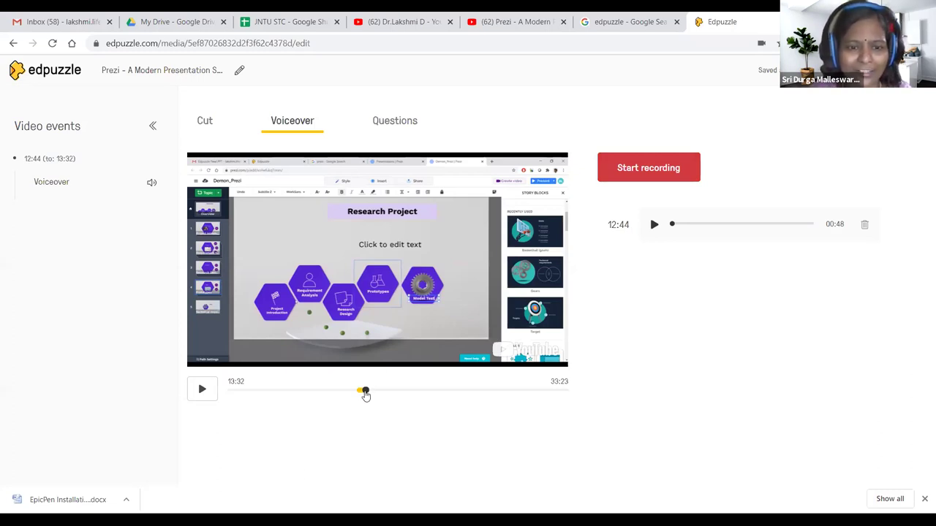
Step: Start a multiple-choice question at 00:11 in the video with the text "Which is fruit?"
mouse_move(360, 396)
mouse_down()
mouse_move(340, 395)
mouse_move(360, 400)
mouse_up()
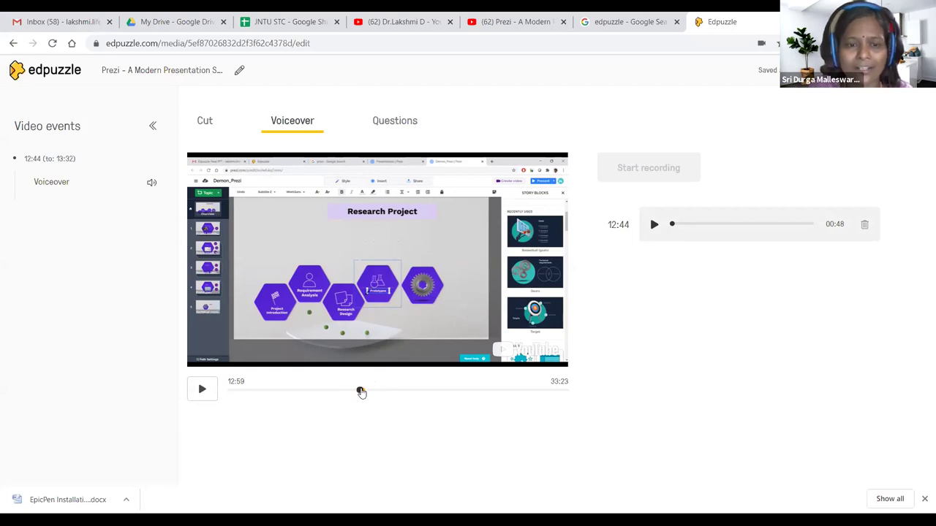
click(228, 400)
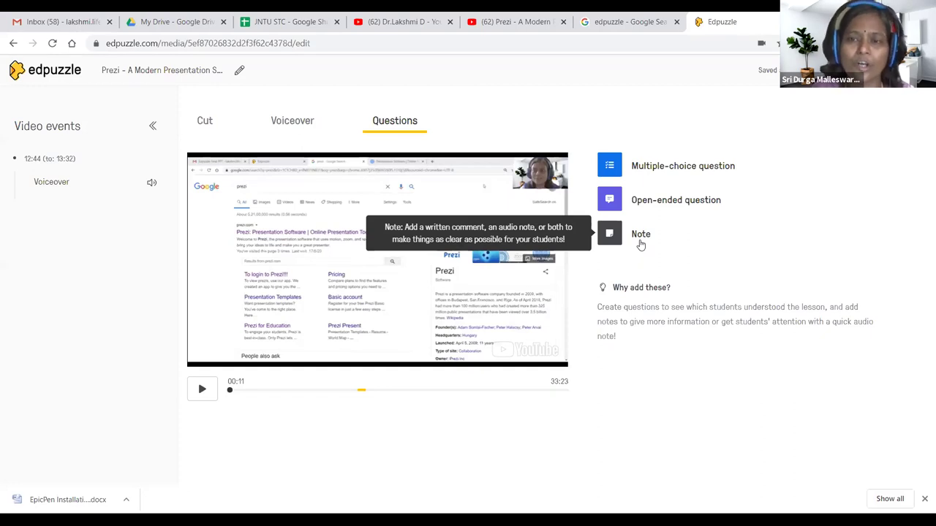
click(656, 179)
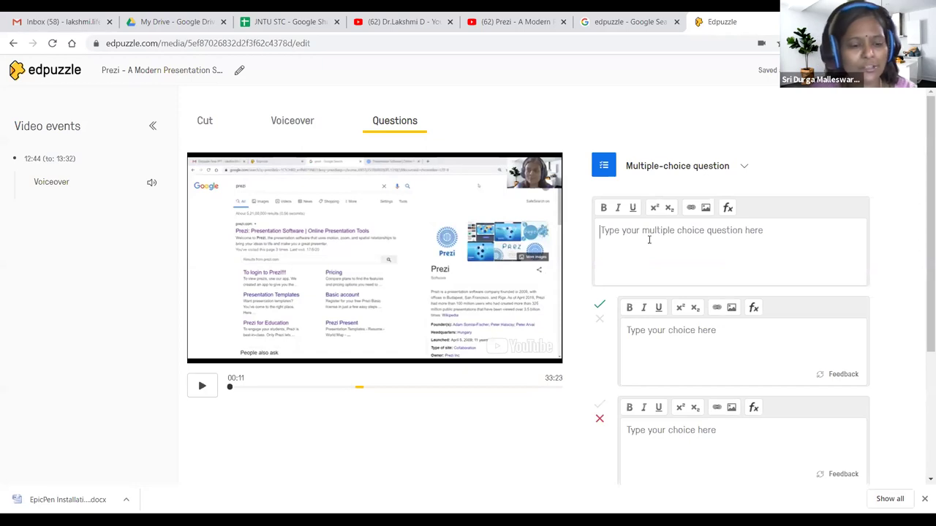
text(Wh)
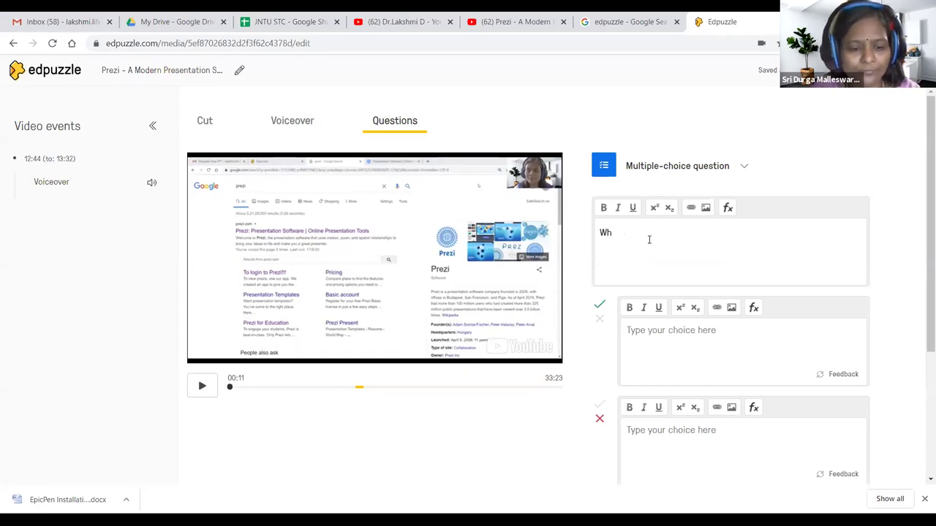
text(ich )
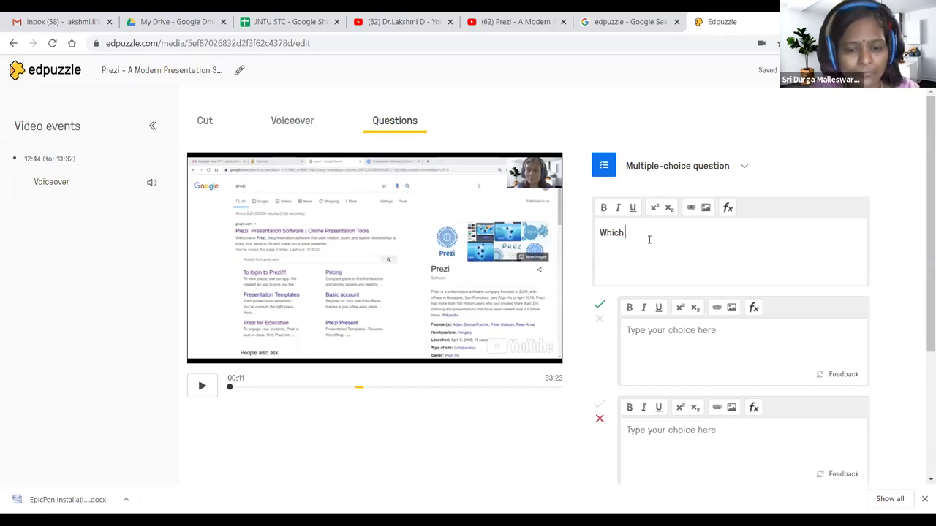
text(is fruit?)
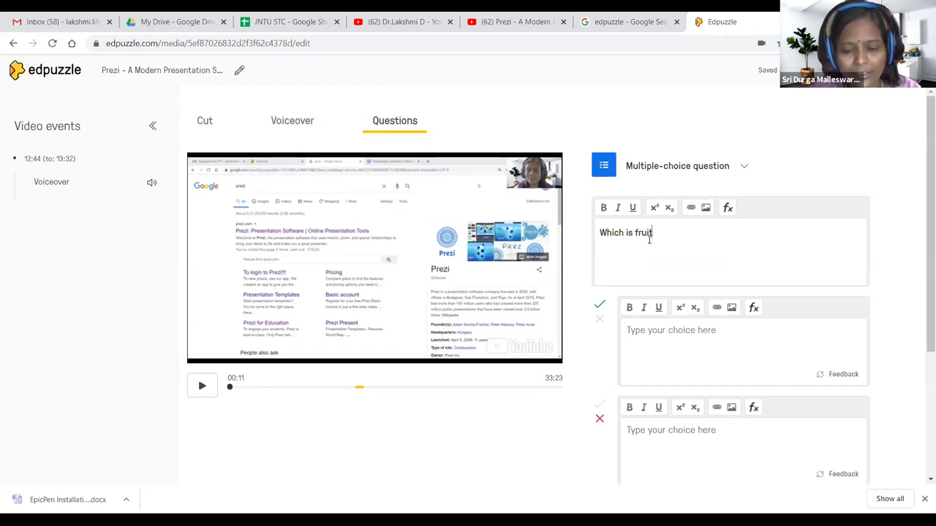
Step: Insert the fraction equation \frac{x*x}{y*y} after the question text
click(729, 210)
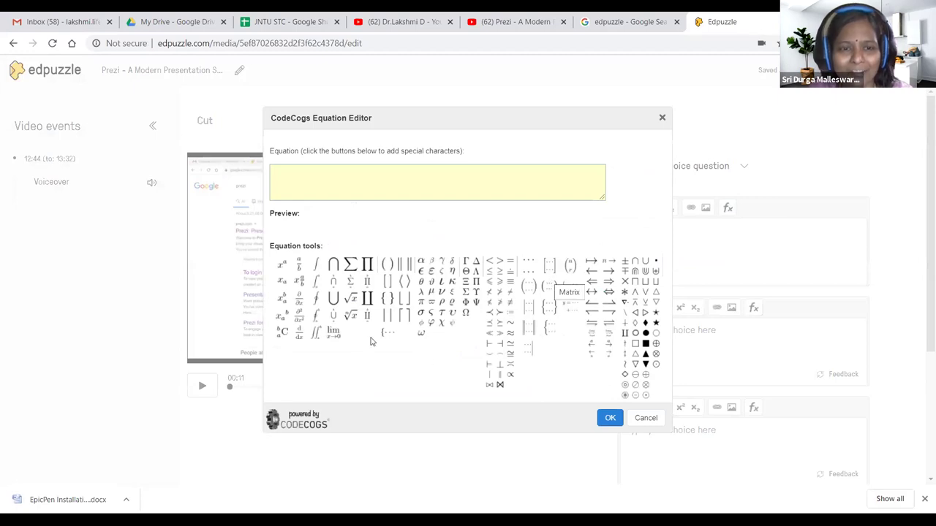
click(301, 182)
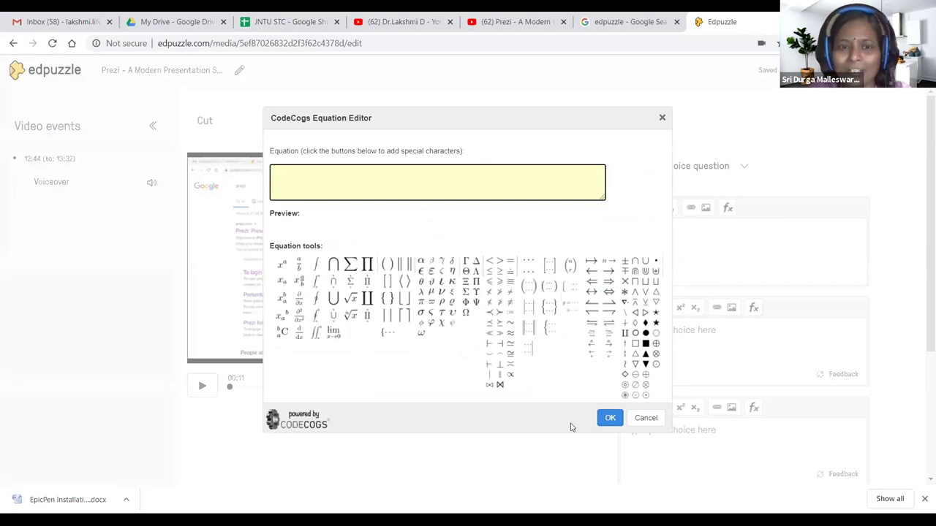
click(299, 268)
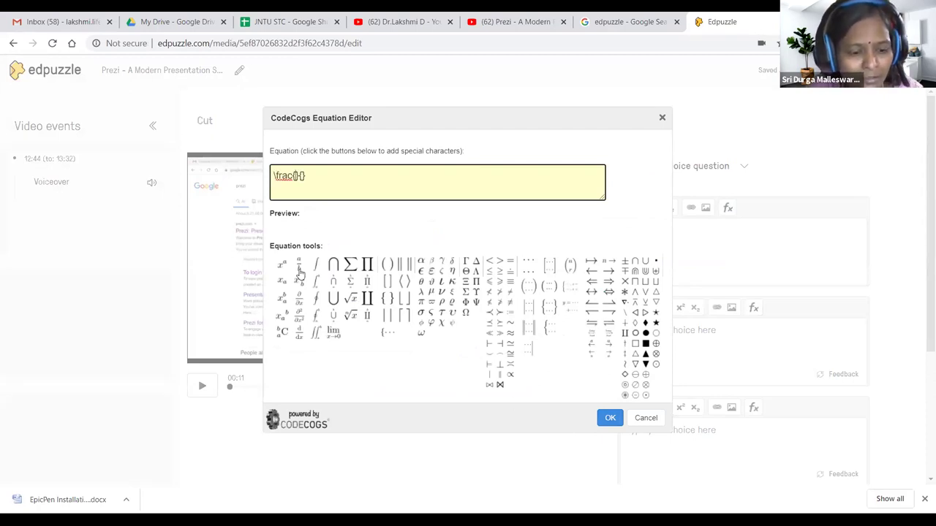
text(x*x)
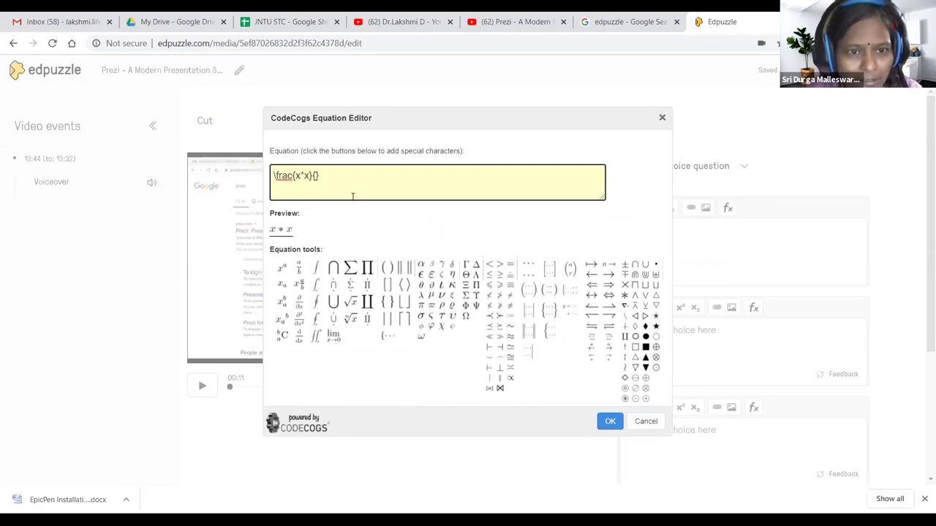
click(316, 176)
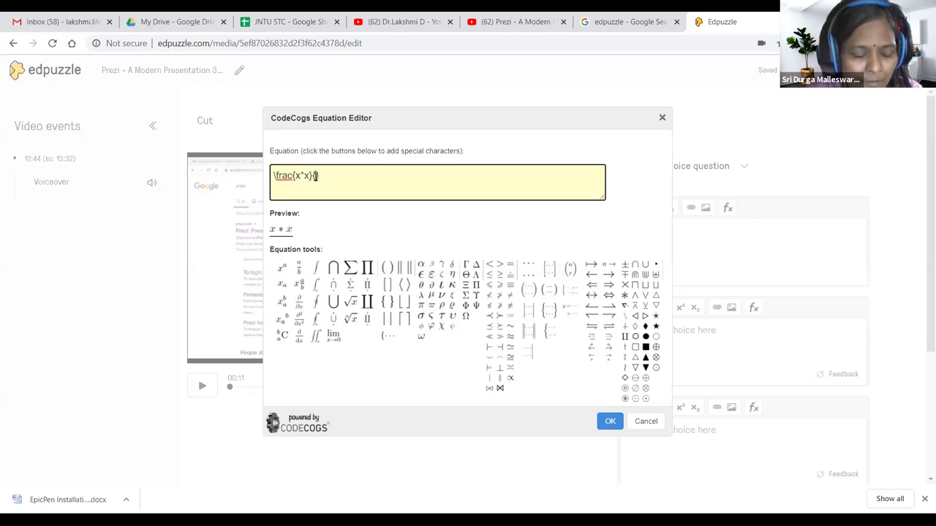
text(y*)
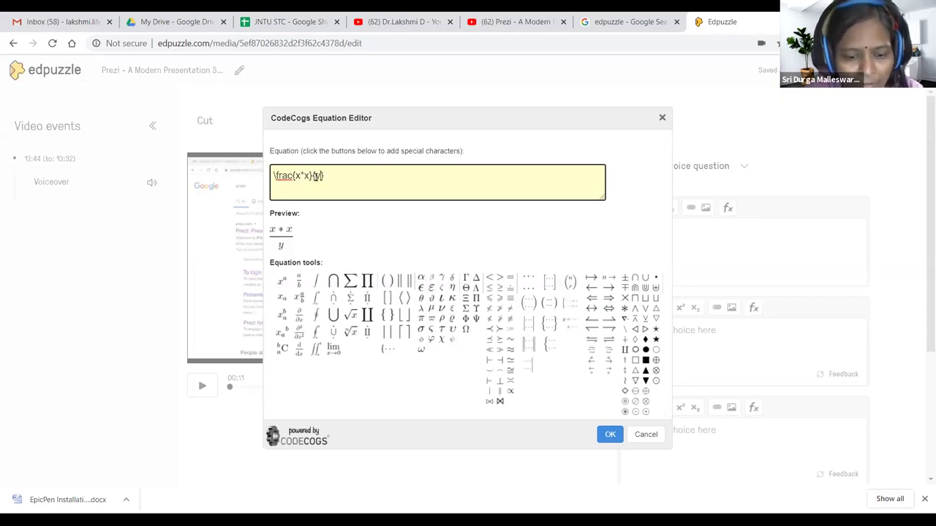
text(y)
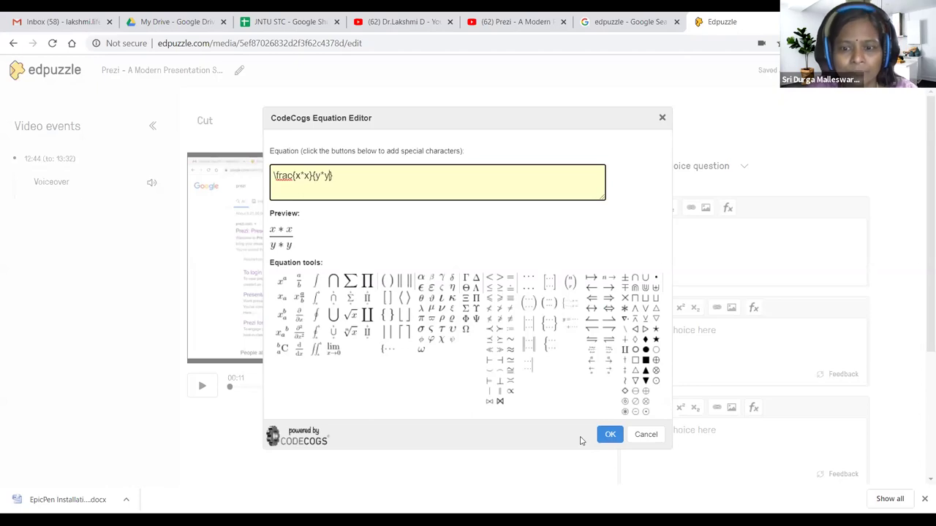
click(610, 435)
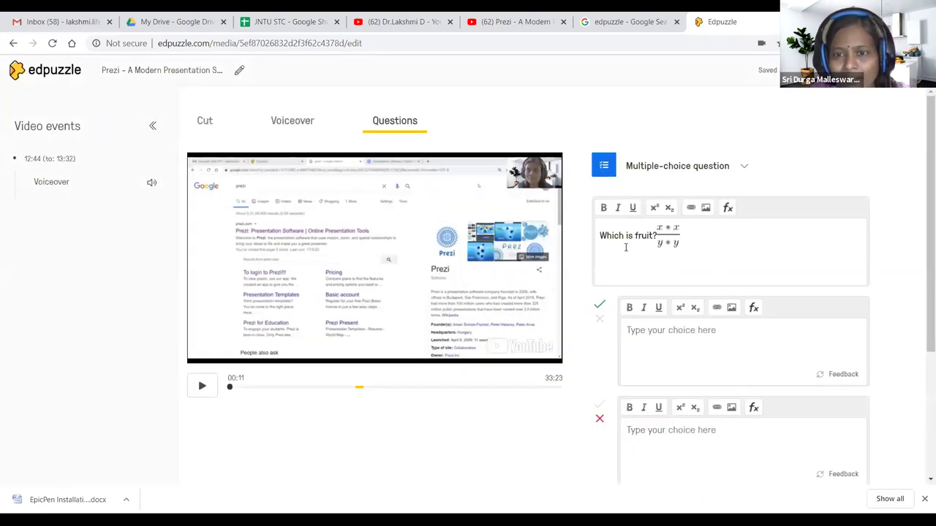
Step: Examine the options for inserting an image and a link into the question text
click(673, 236)
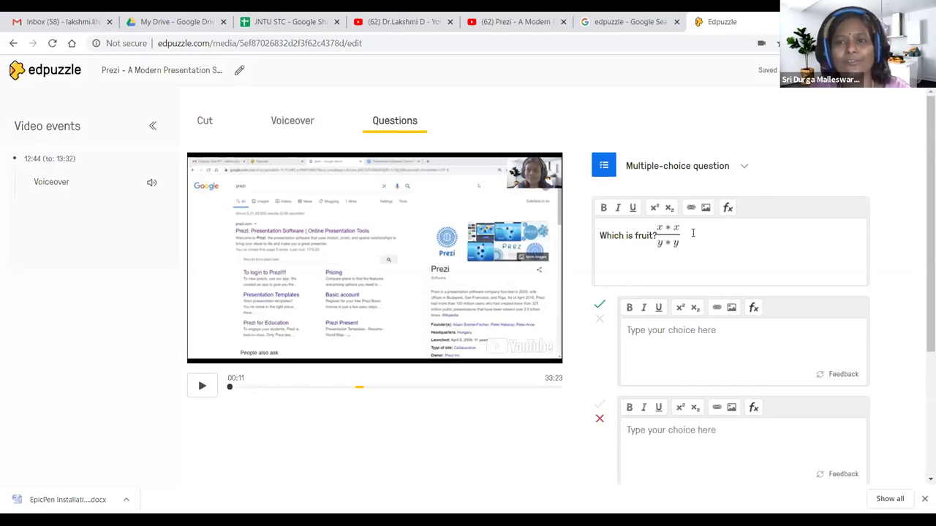
click(673, 235)
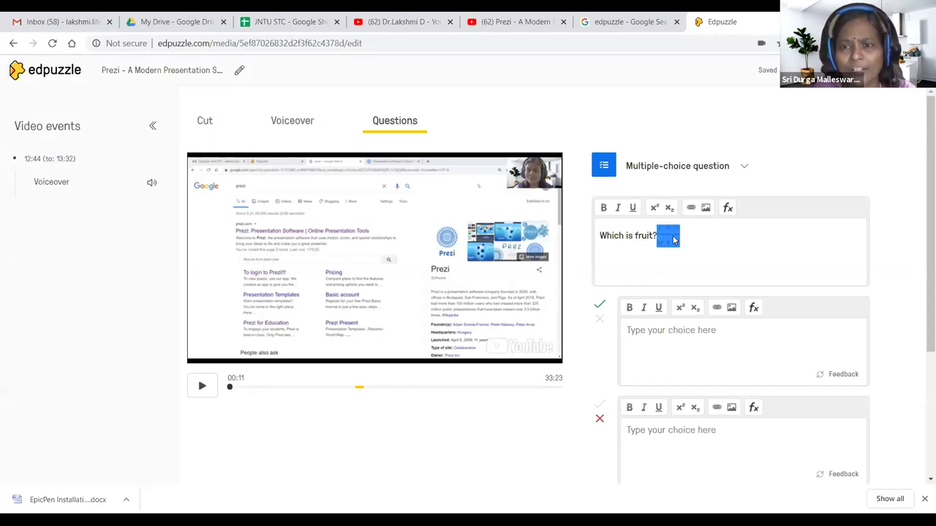
click(706, 208)
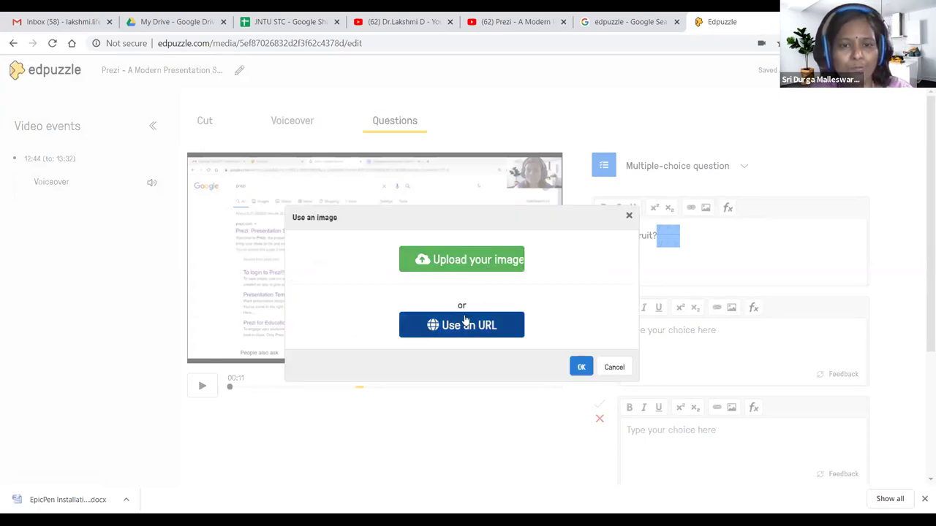
click(630, 218)
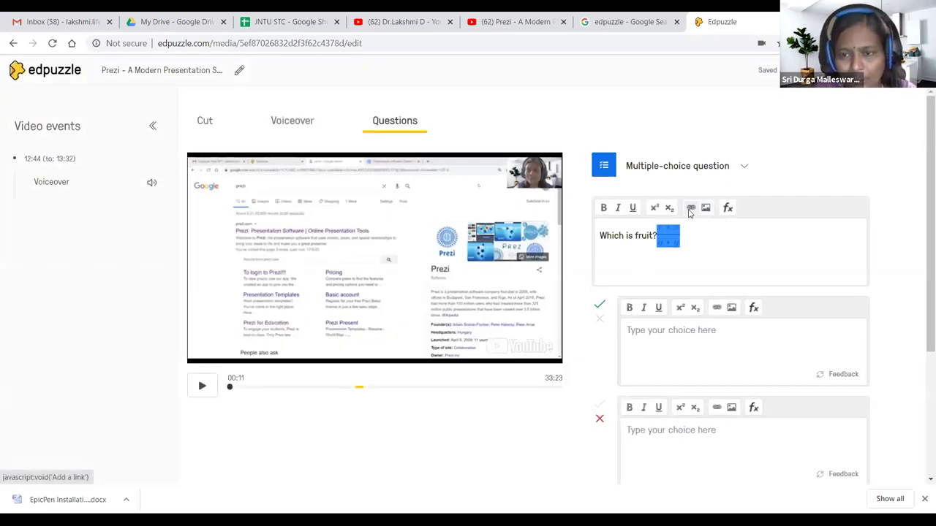
click(690, 211)
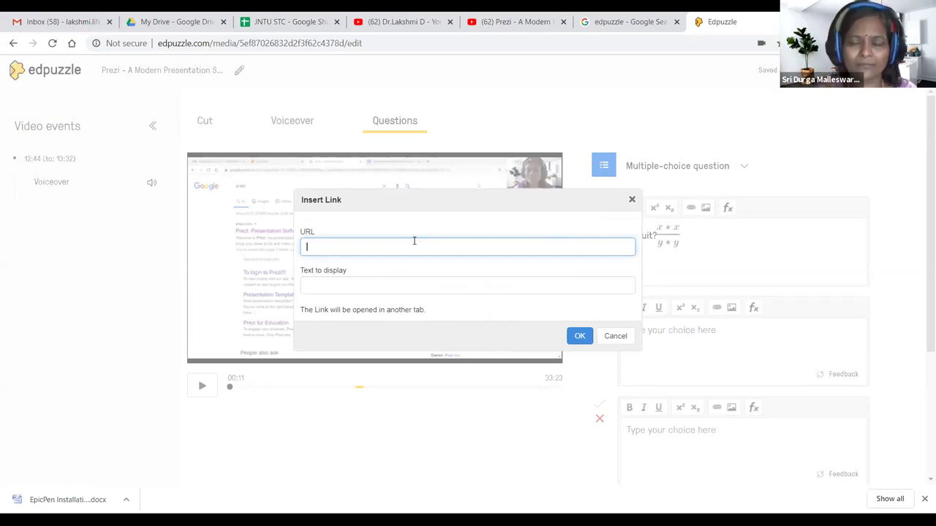
click(632, 199)
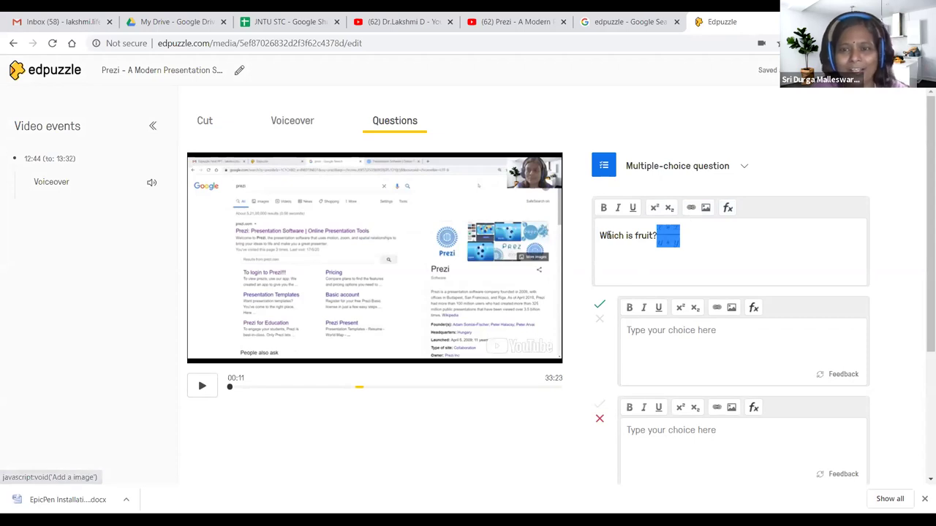
Step: Make the word "fruit" in the question bold and underlined
click(635, 236)
drag(635, 236, 652, 237)
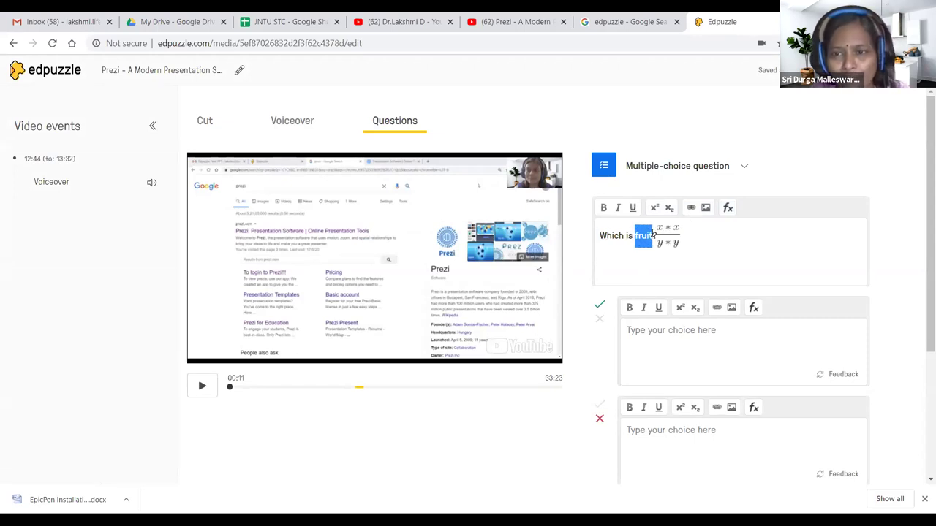
click(604, 210)
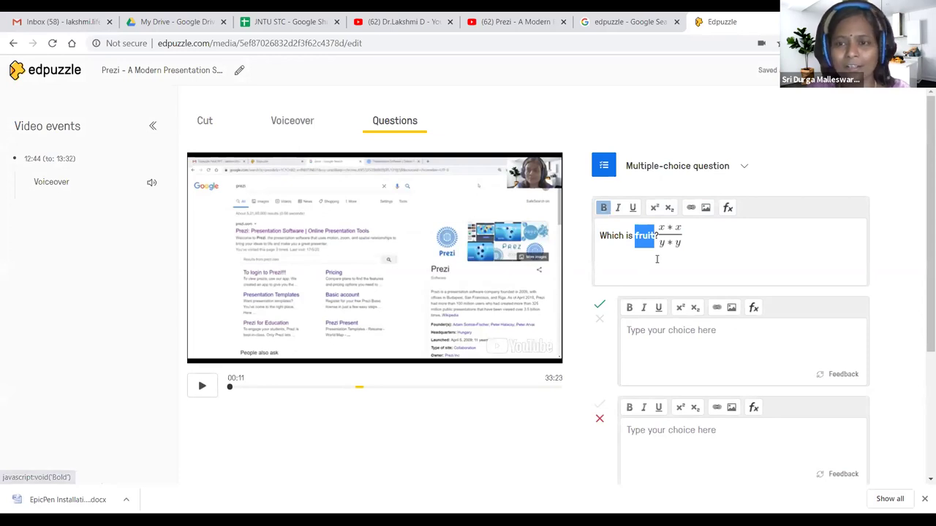
click(633, 208)
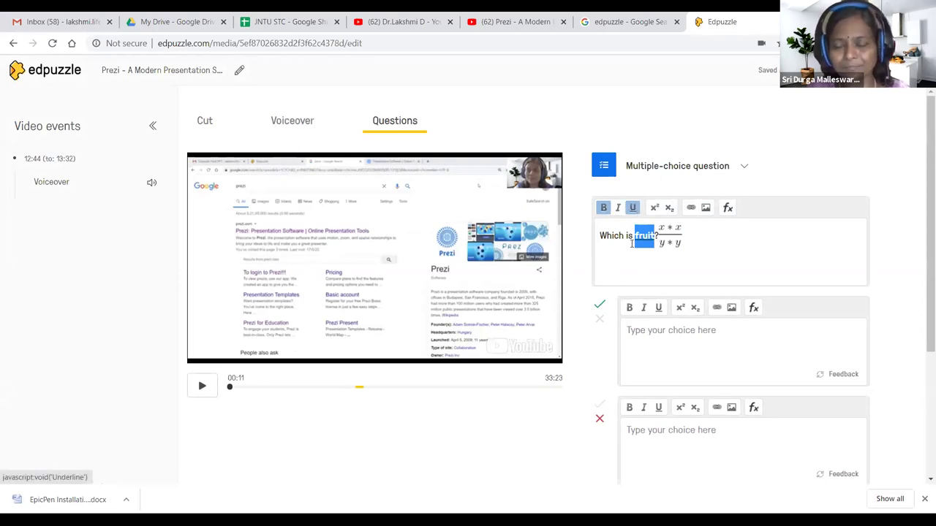
Step: Enter Tree as the first answer choice, marked incorrect, and Lotus as the second choice
click(597, 307)
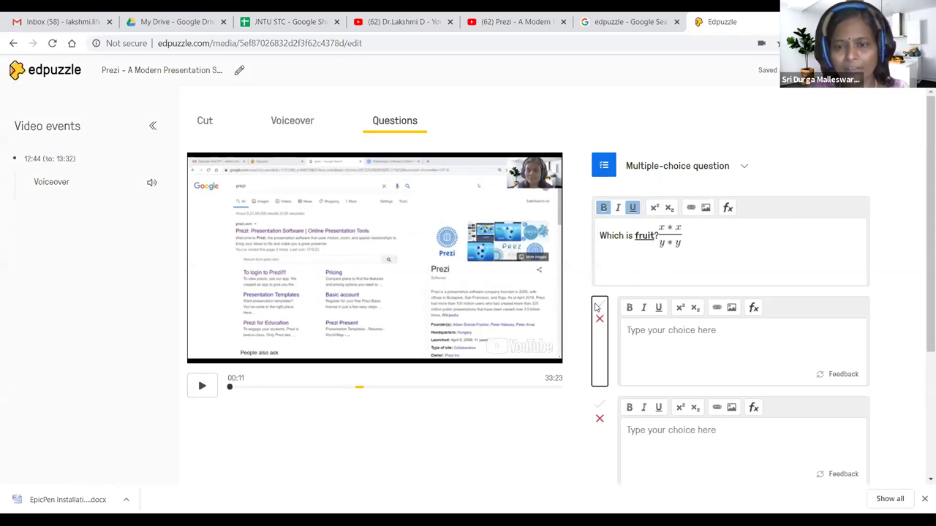
click(661, 335)
text(Tree)
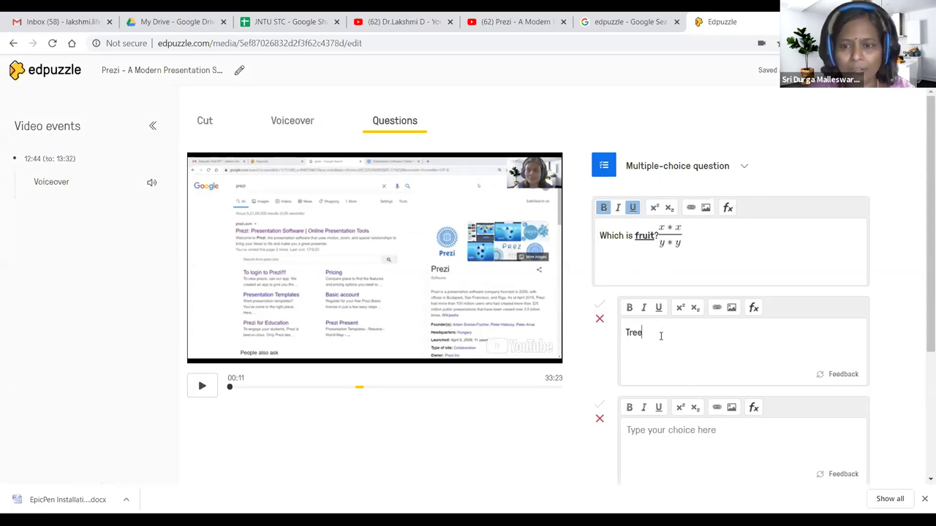
scroll(666, 333, down, 1)
click(660, 368)
text(Lotus)
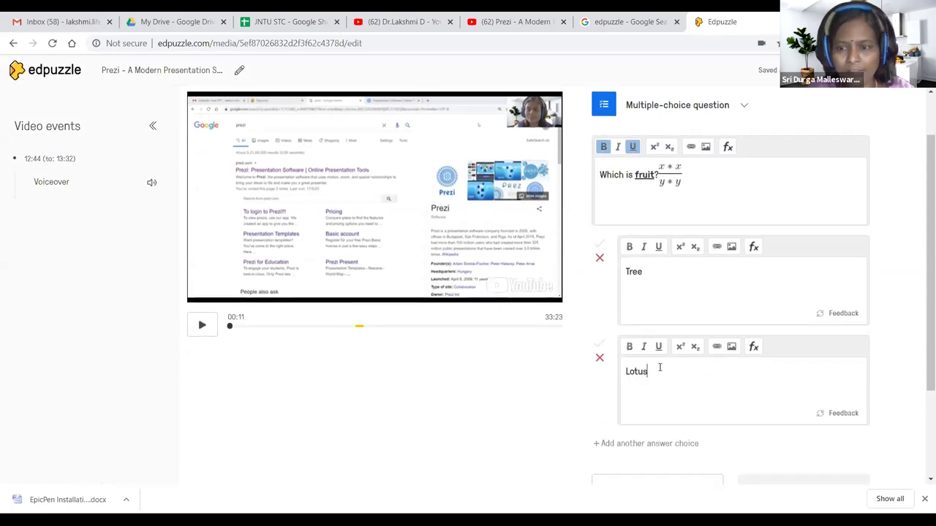
Step: Add a third answer choice reading Peacock
scroll(659, 368, down, 2)
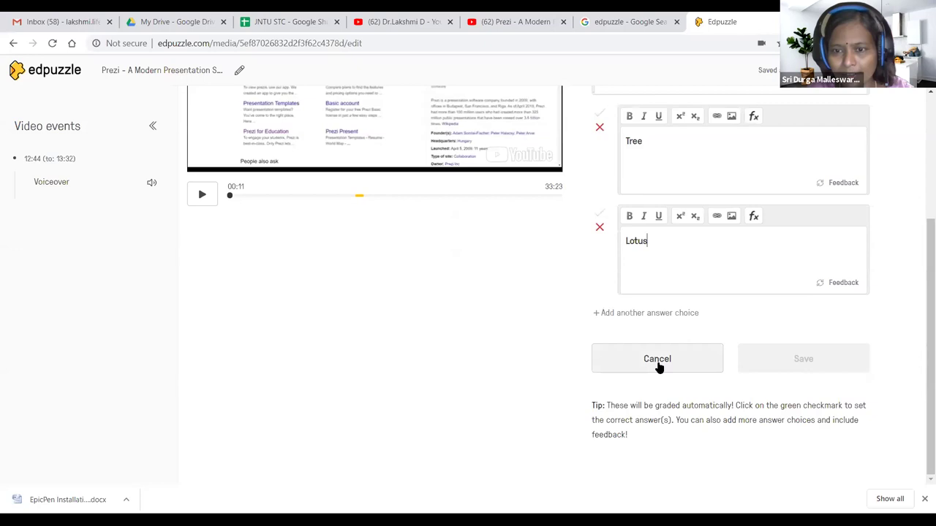
click(644, 313)
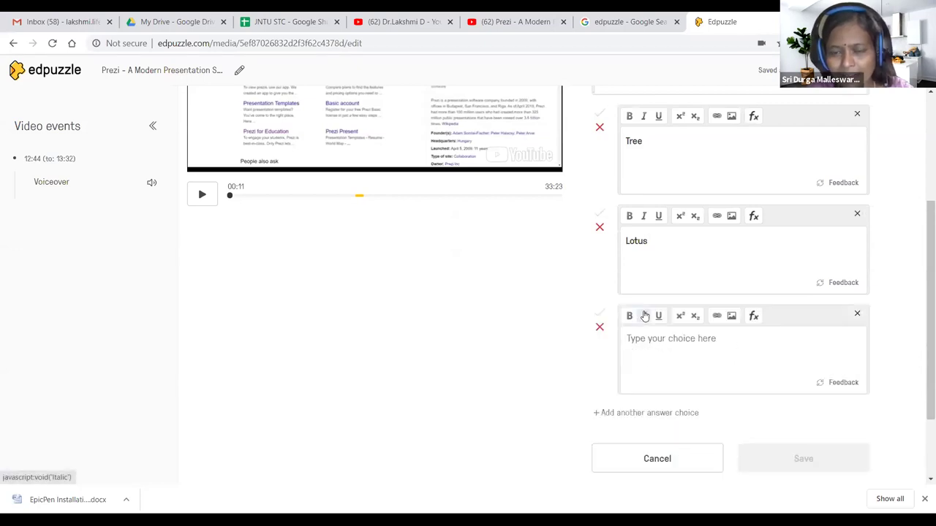
text(Pe)
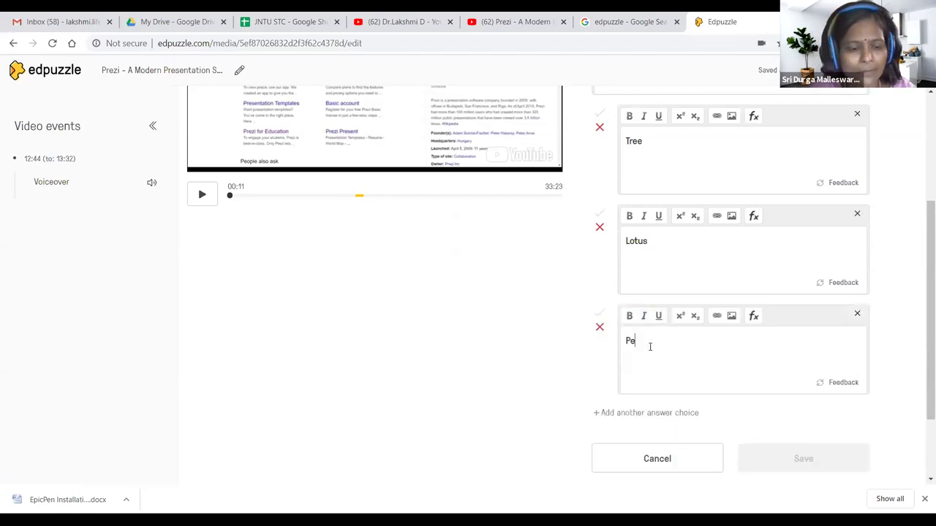
text(acock)
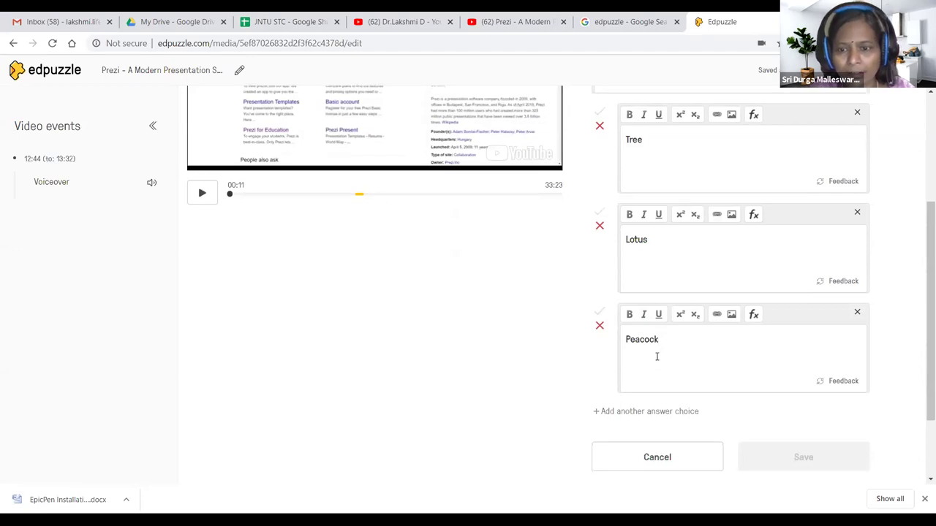
Step: Add a fourth answer choice reading Apple and mark it as the only correct answer
scroll(654, 355, down, 2)
click(627, 313)
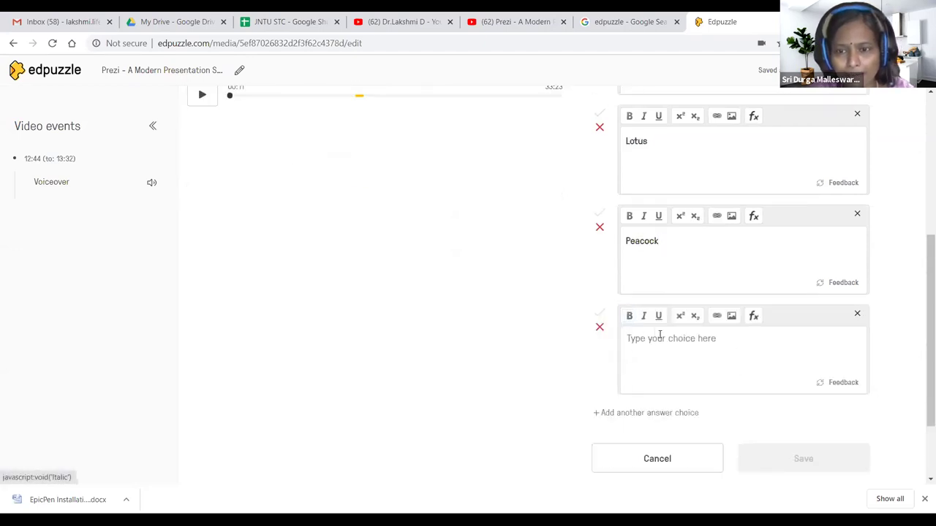
text(Apple)
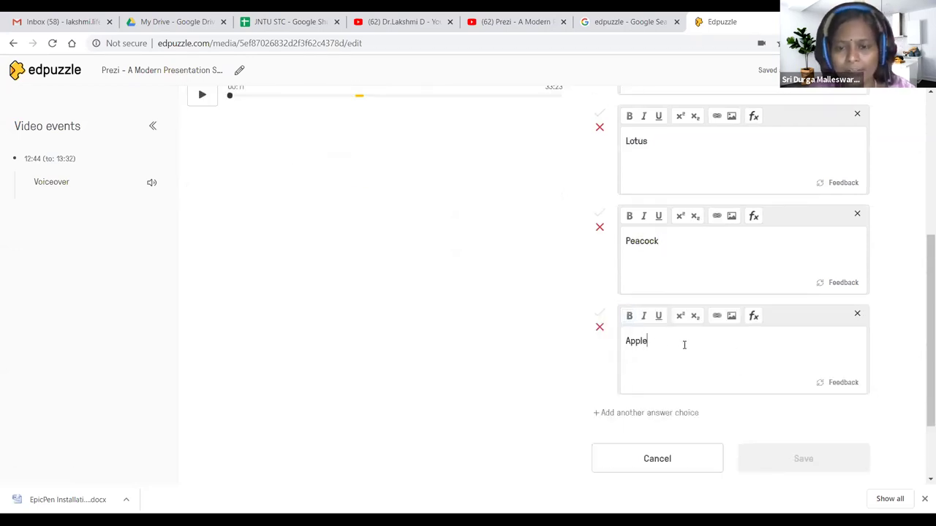
click(600, 314)
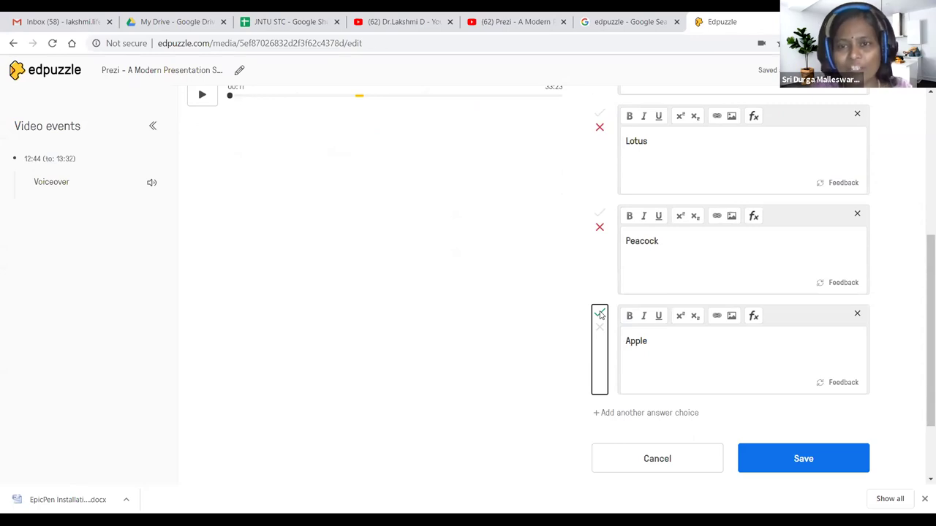
scroll(636, 293, up, 3)
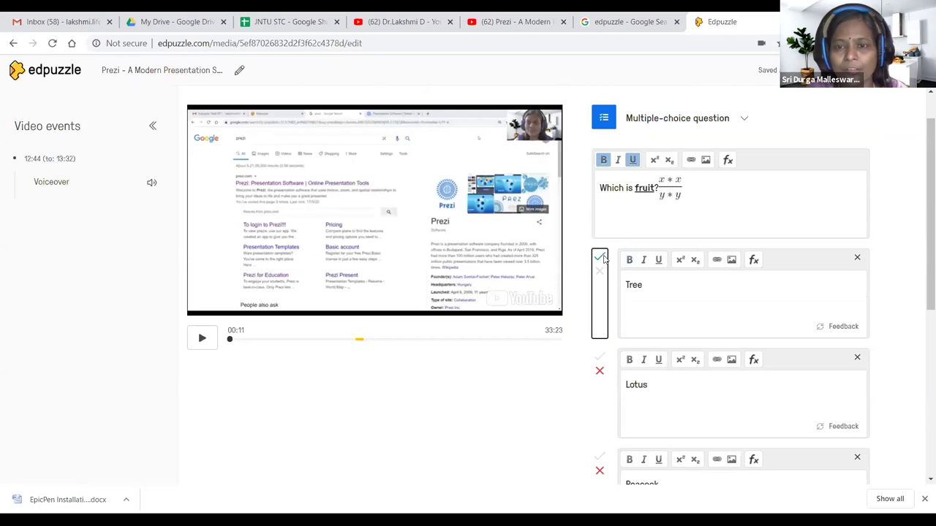
scroll(607, 300, down, 3)
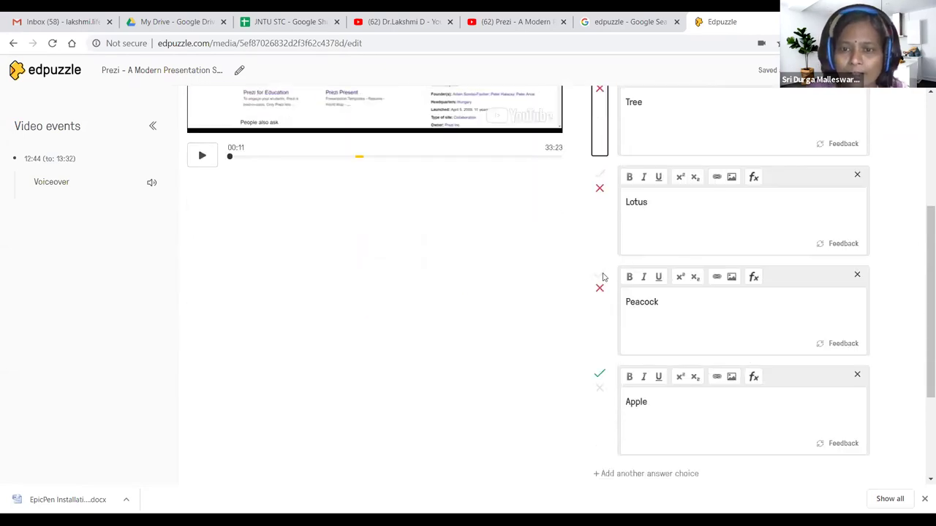
Step: Save the multiple-choice question at 05:36 in the video, keeping Apple as the only correct answer
click(600, 275)
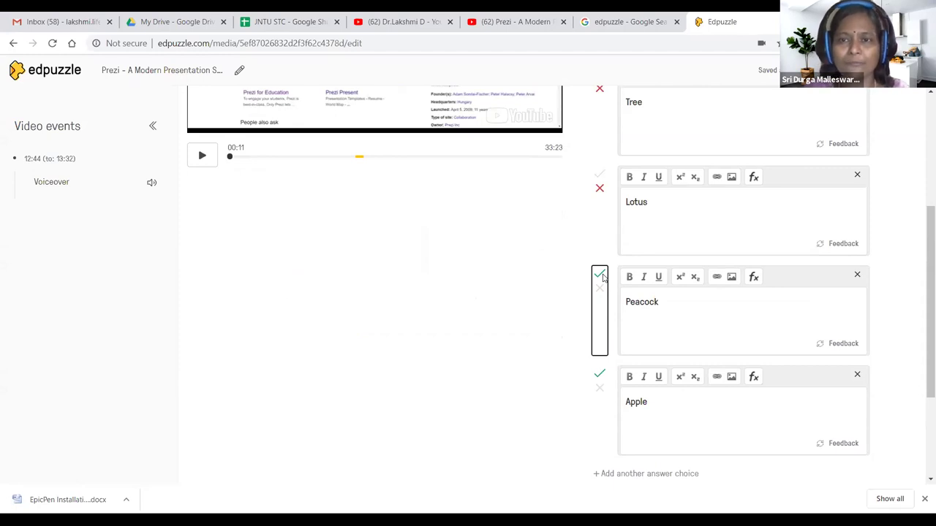
click(601, 276)
scroll(616, 364, down, 3)
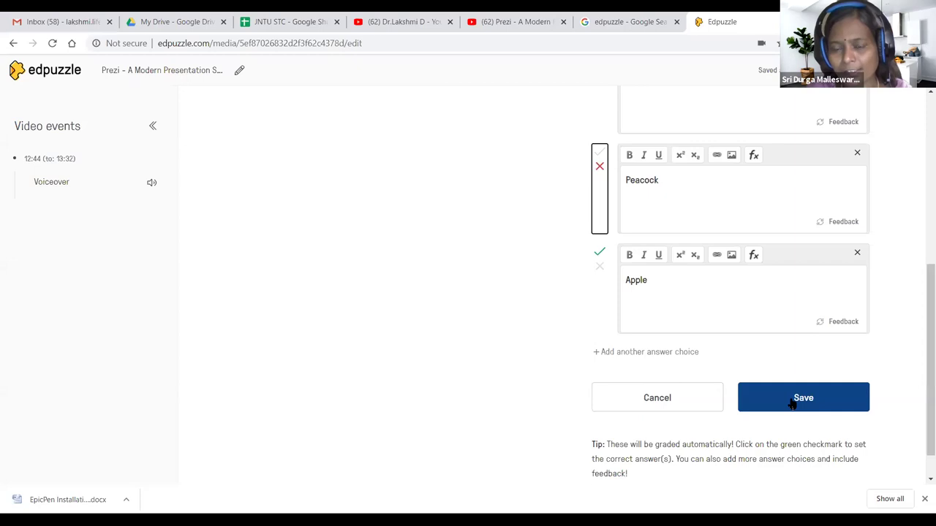
scroll(468, 307, up, 5)
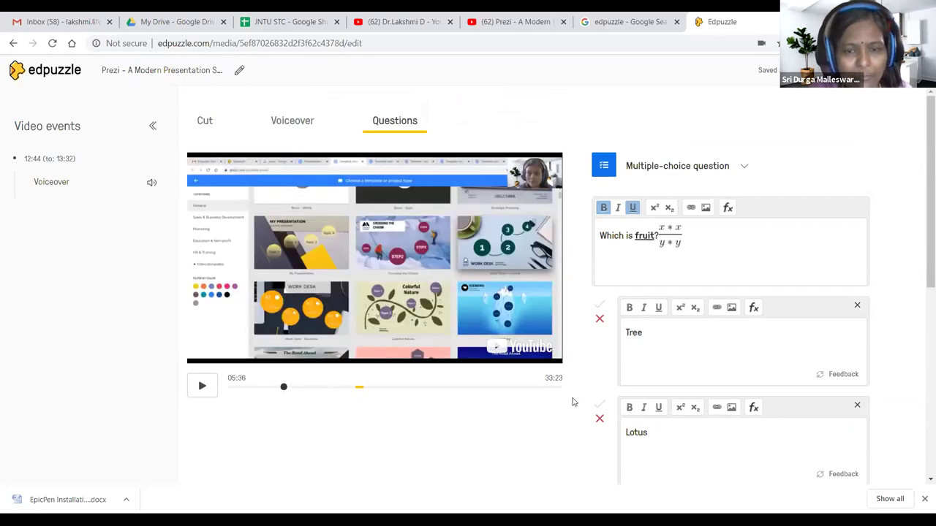
scroll(719, 381, down, 2)
scroll(724, 390, down, 1)
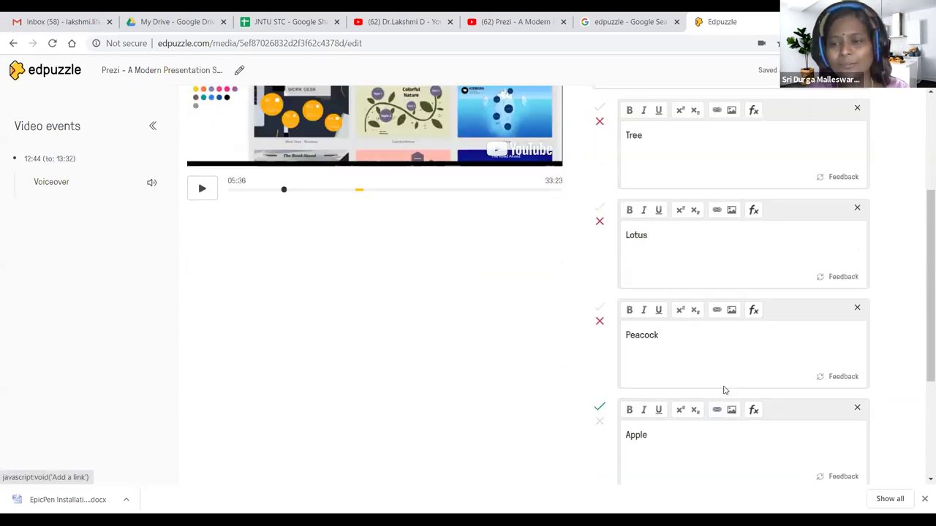
scroll(724, 390, down, 2)
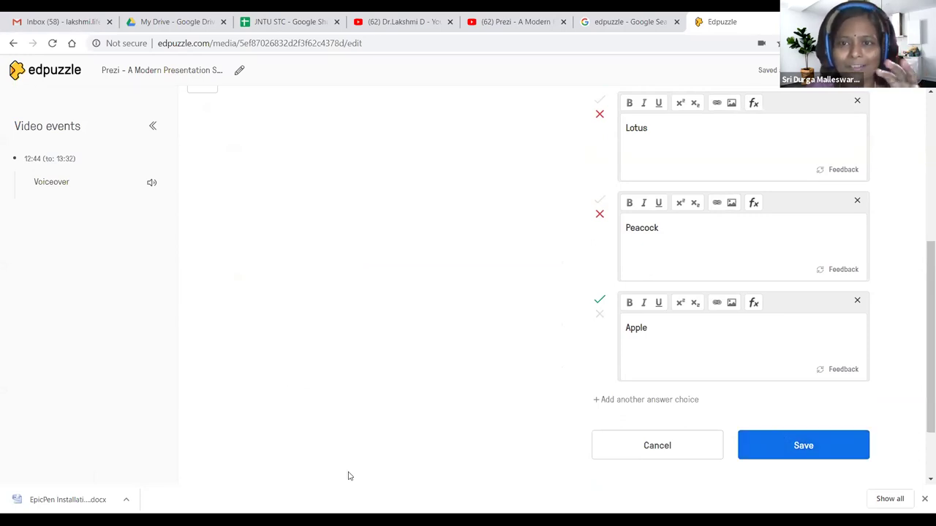
click(795, 450)
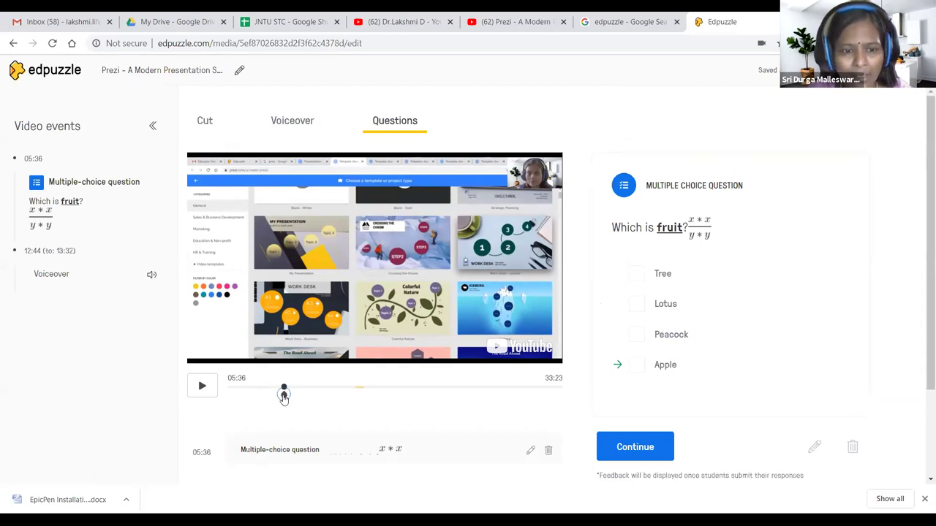
Step: Move the multiple-choice question to 10:57 on the video timeline and resume playback
drag(284, 399, 338, 399)
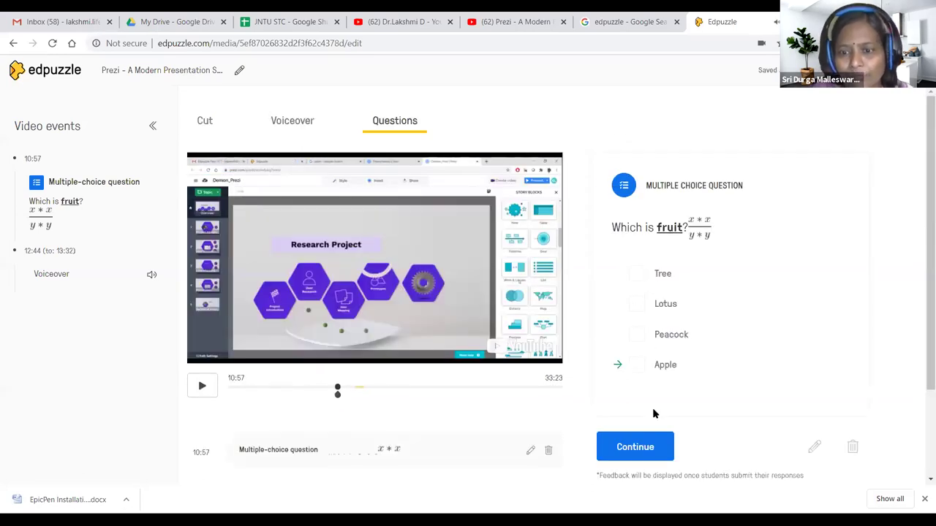
click(631, 446)
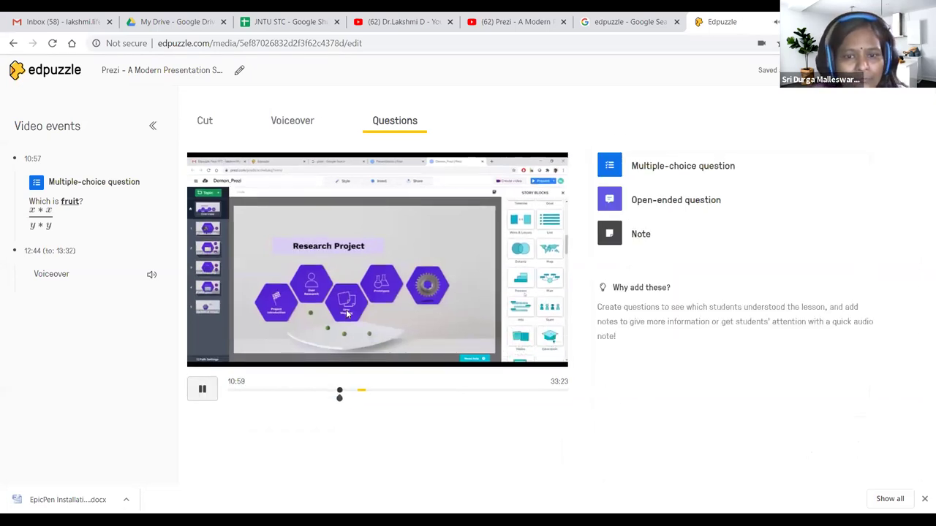
Step: Add an open-ended question at 10:59 reading "List out the applications of 4 stroke engine."
mouse_move(673, 203)
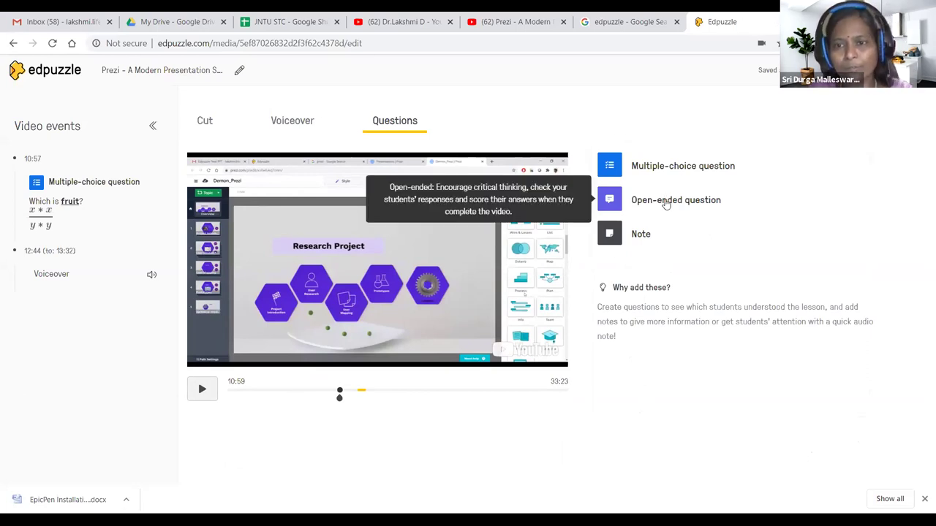
click(666, 203)
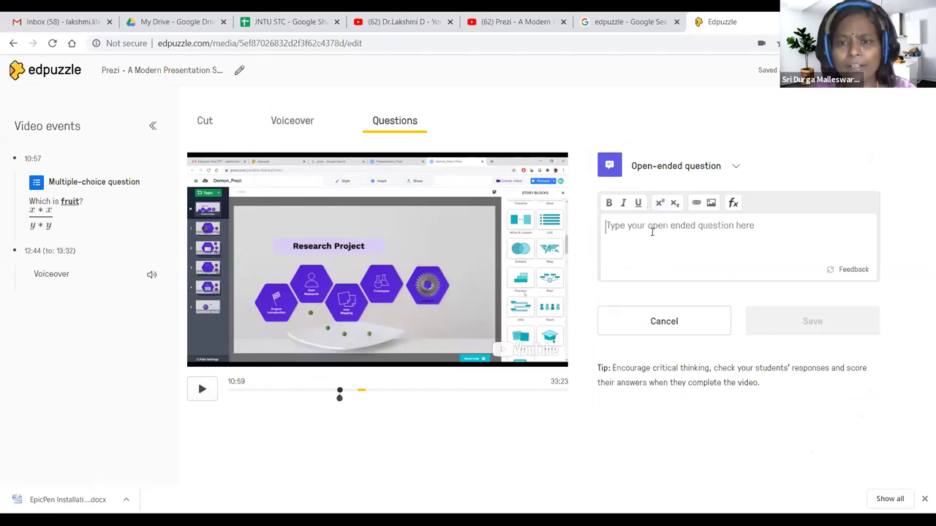
text(List )
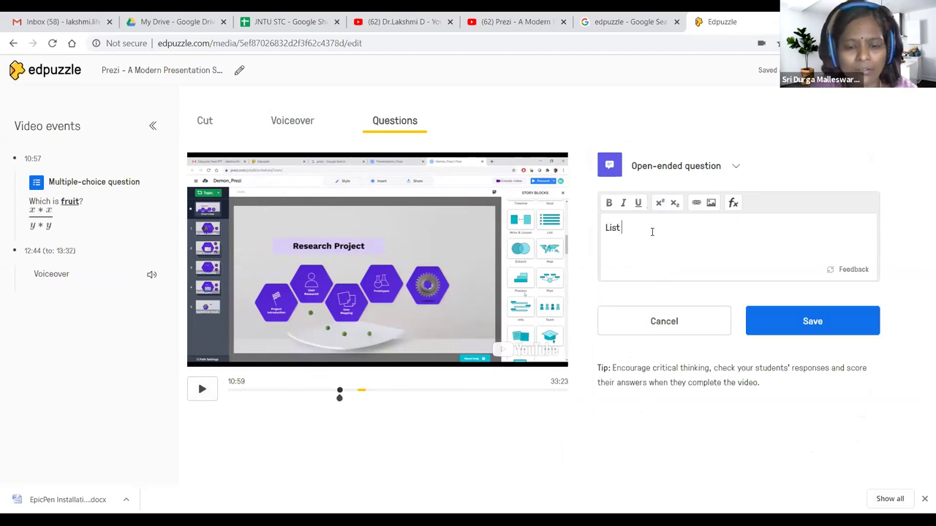
text(out )
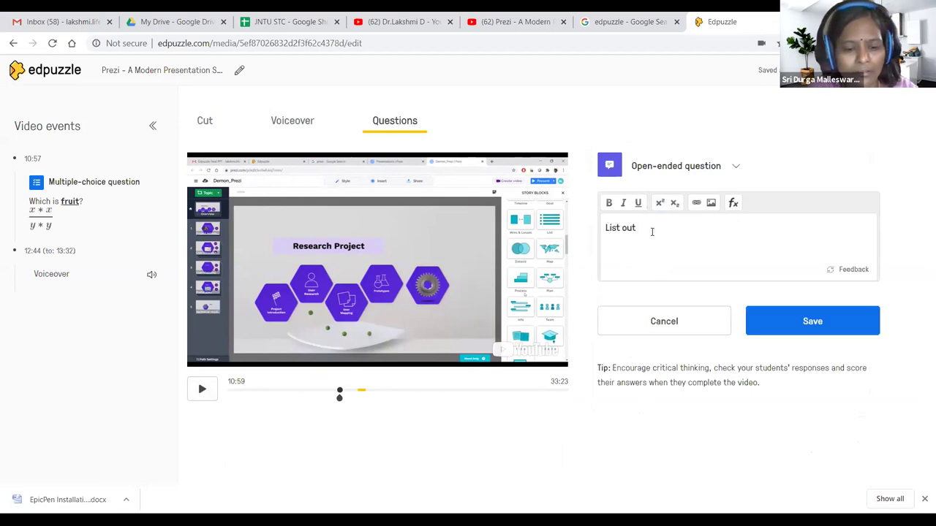
text(the applica)
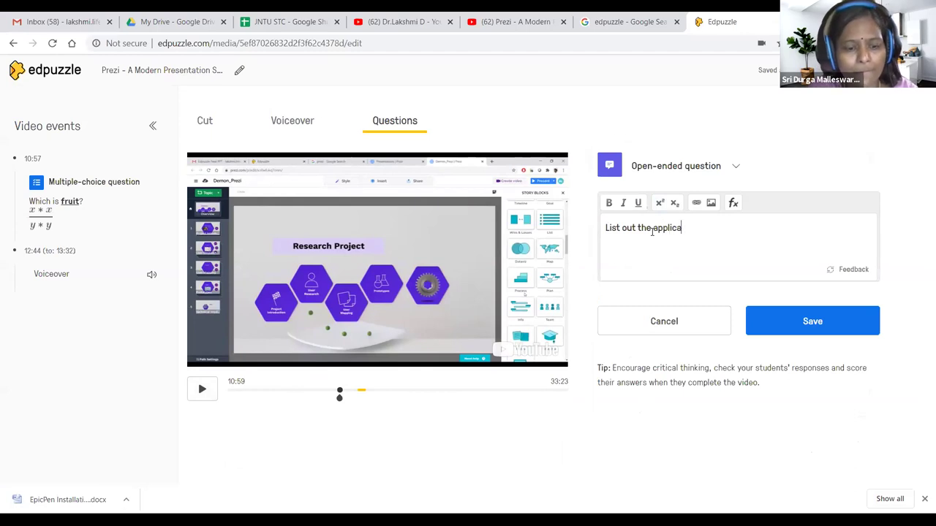
text(tions of)
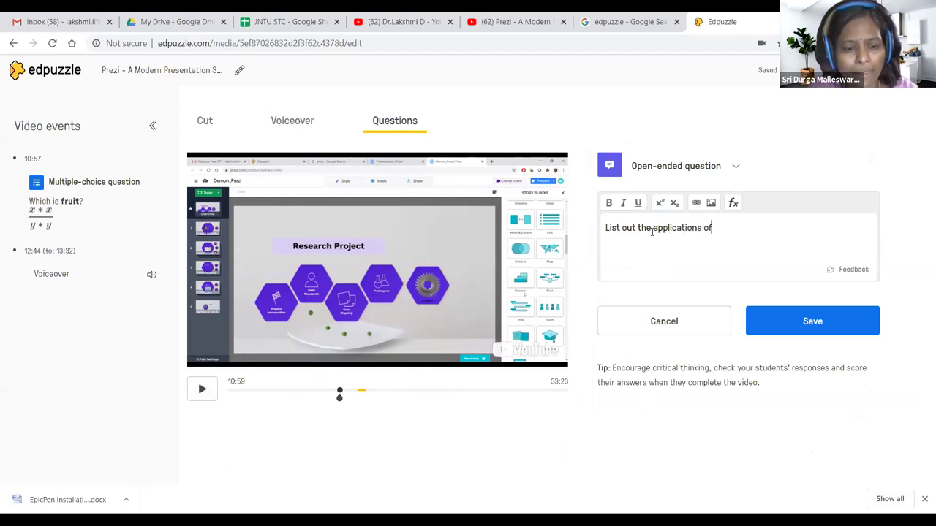
text( 4 strok)
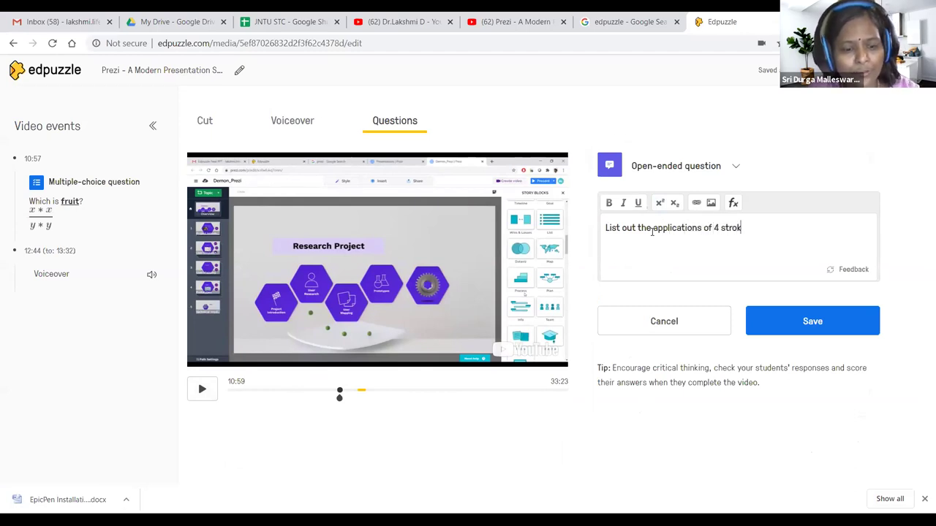
text(e engine)
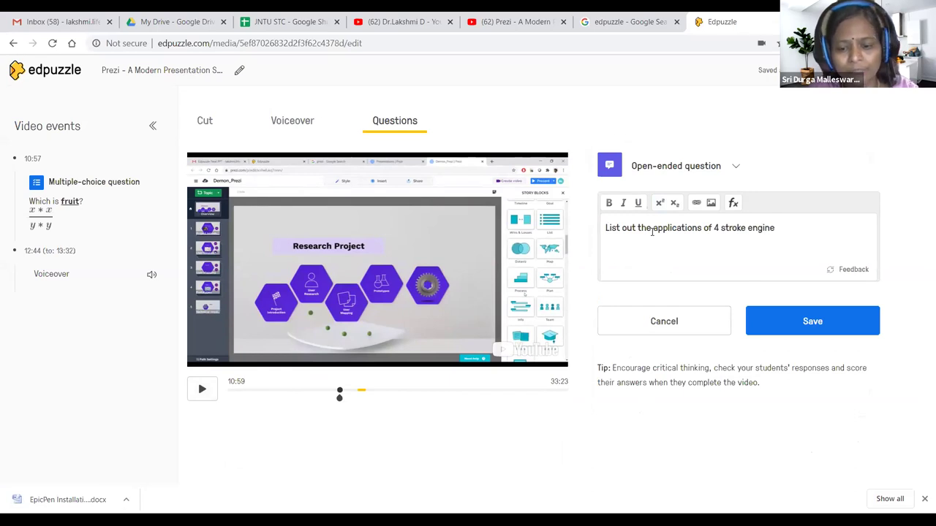
text(.)
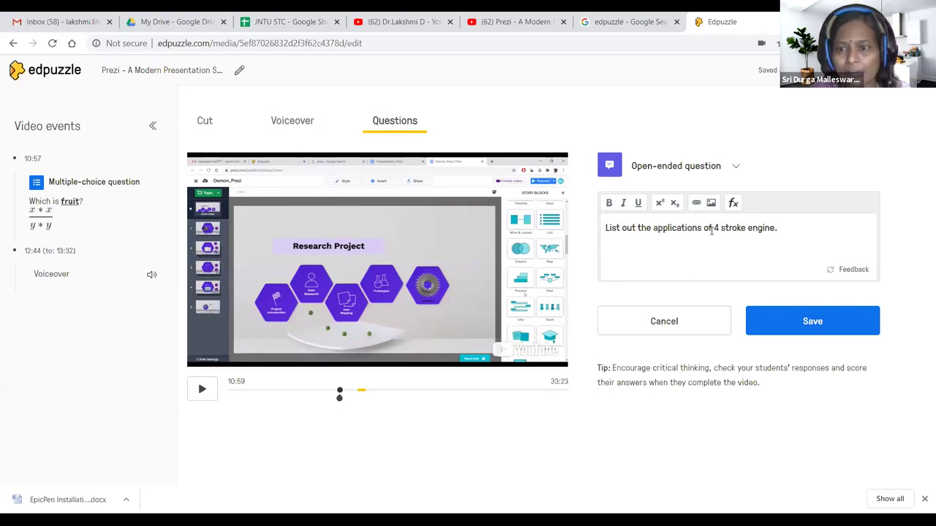
Step: Make "4 stroke engine" in the open-ended question bold and save the question
drag(711, 230, 776, 229)
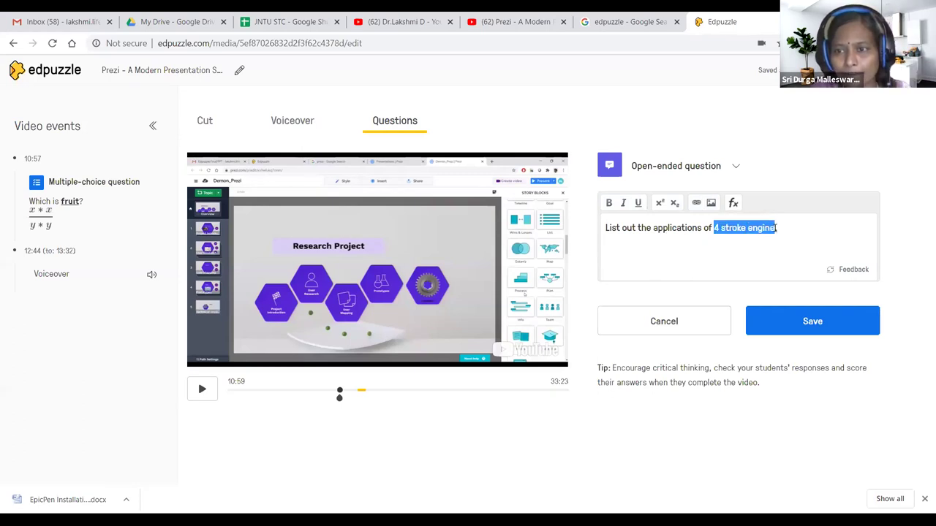
click(609, 203)
click(687, 229)
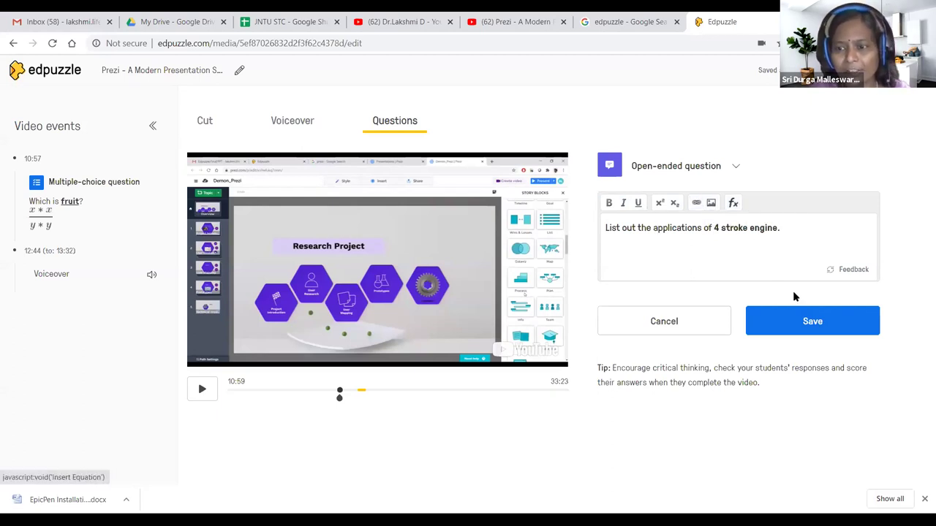
click(802, 319)
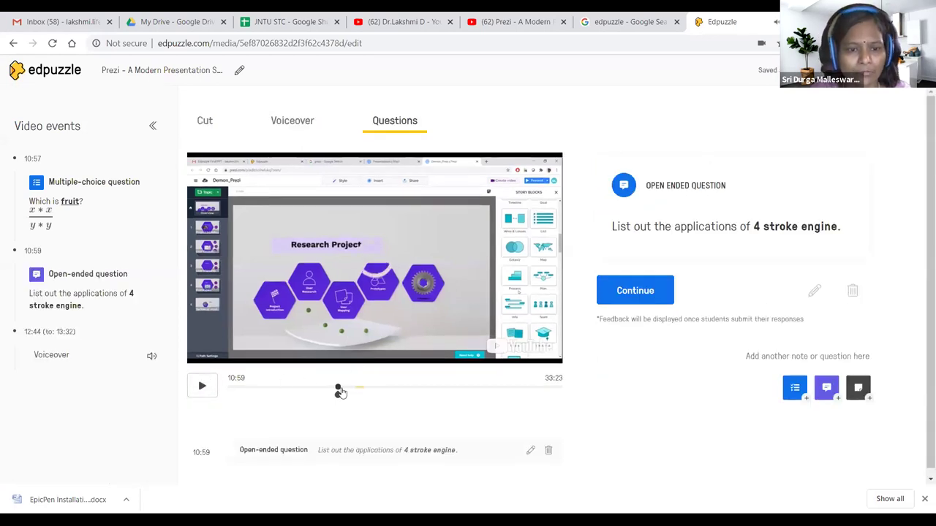
Step: Move the open-ended question to 22:26 on the video timeline and continue from it
click(629, 300)
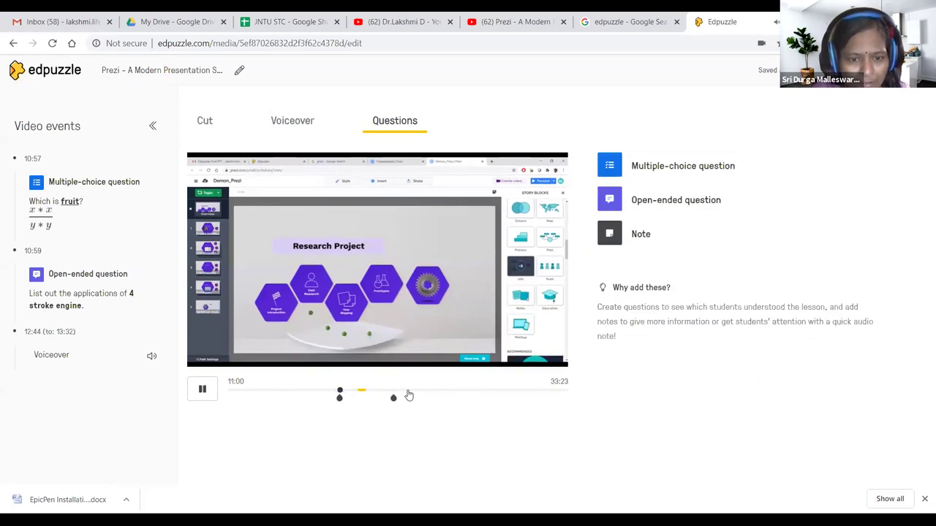
drag(409, 395, 456, 399)
click(405, 395)
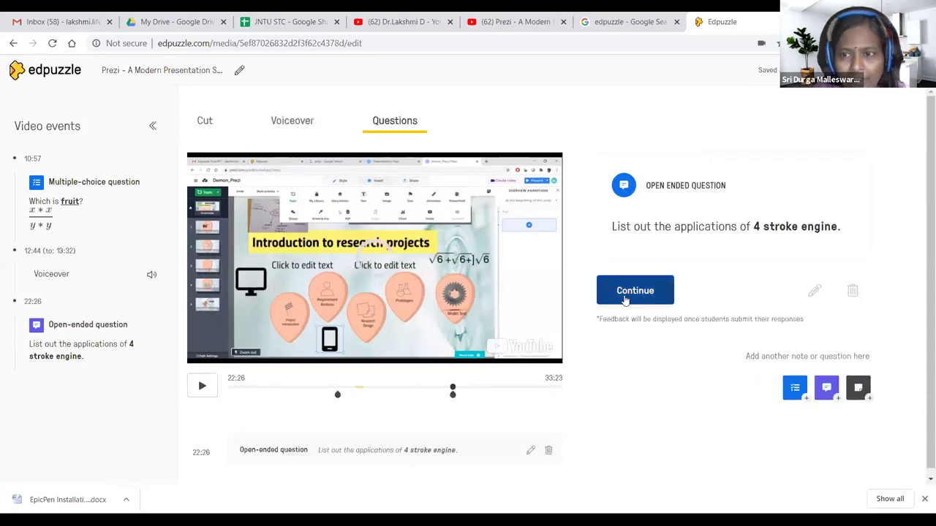
click(623, 298)
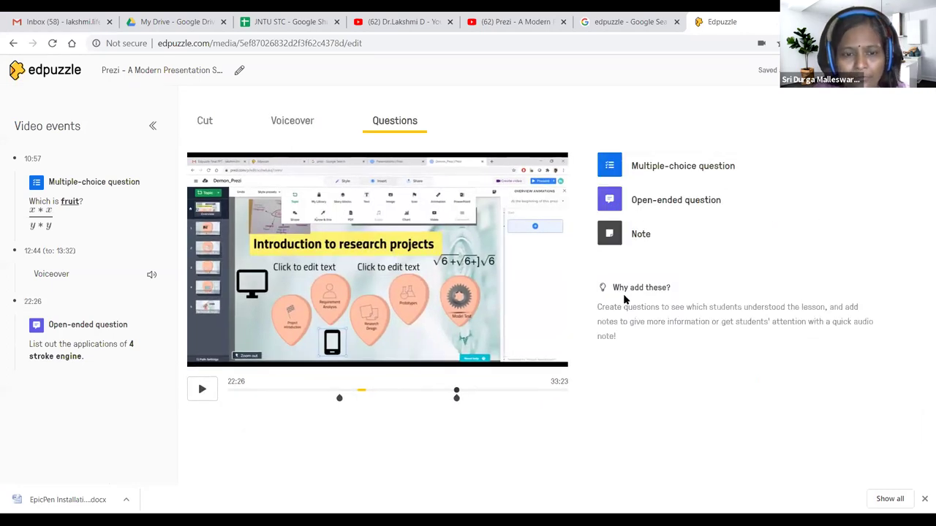
Step: Add and save a note at 22:28 in the video reading "Meet you soon in the class"
click(202, 389)
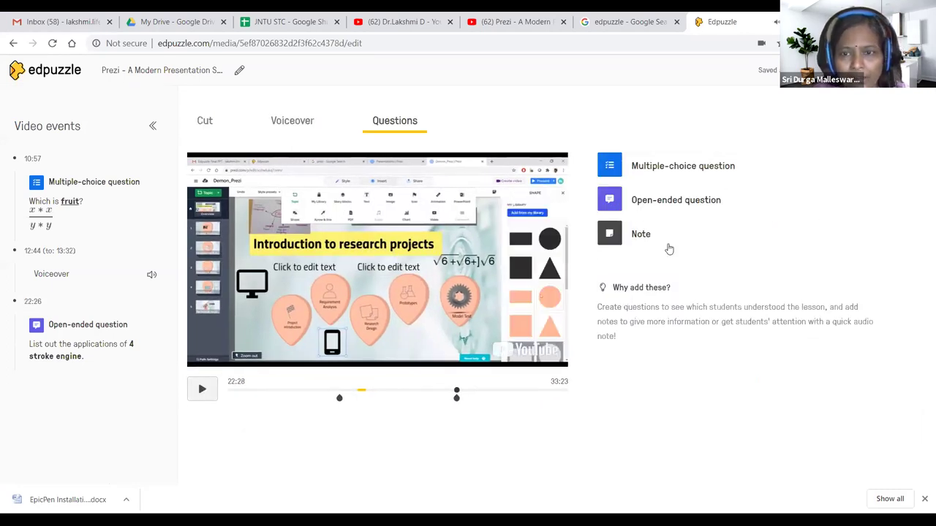
click(643, 236)
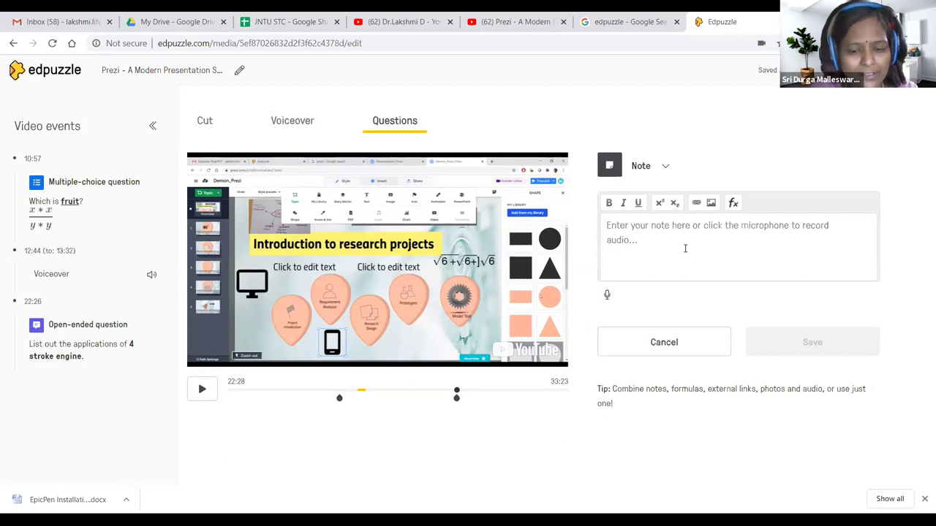
text(Mee)
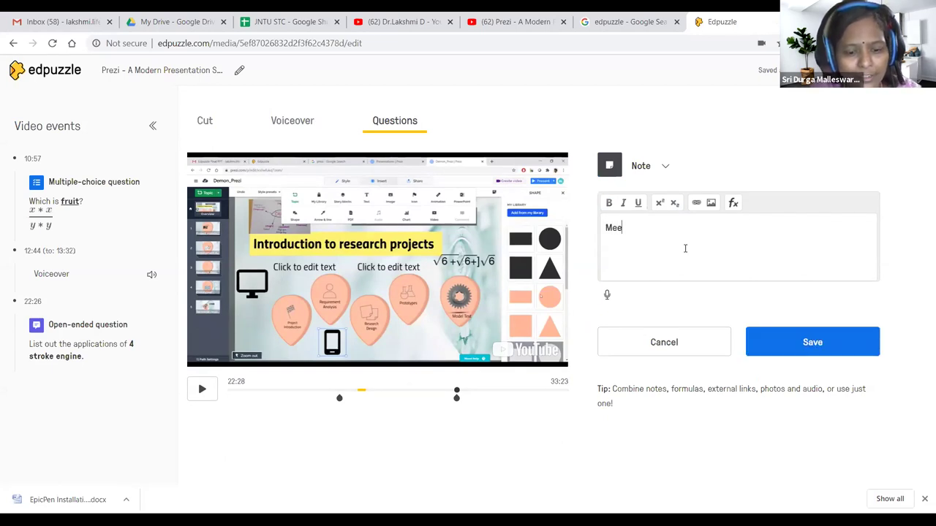
text(t you soo)
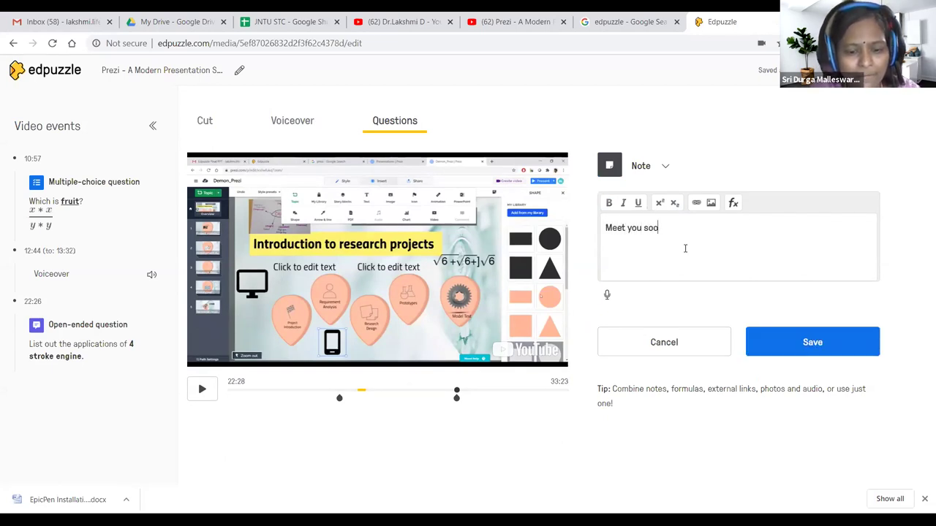
text(n in)
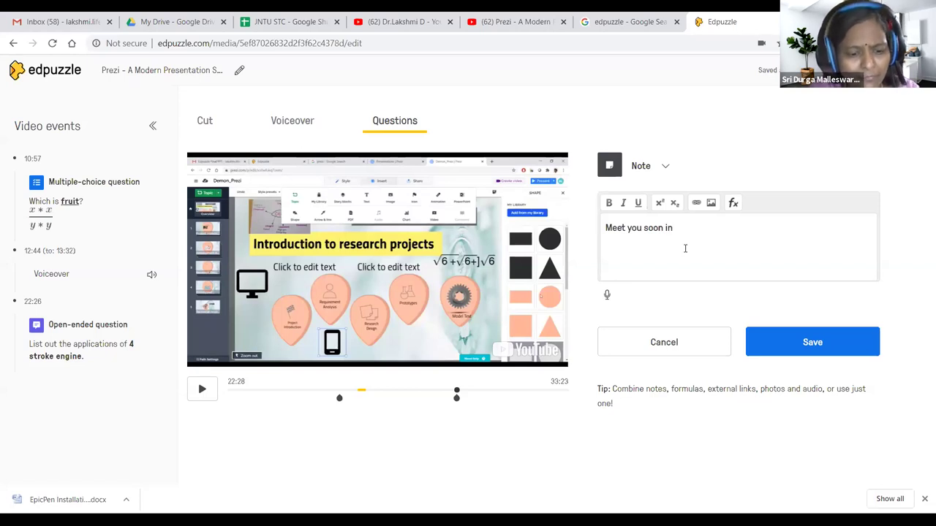
text( the cl)
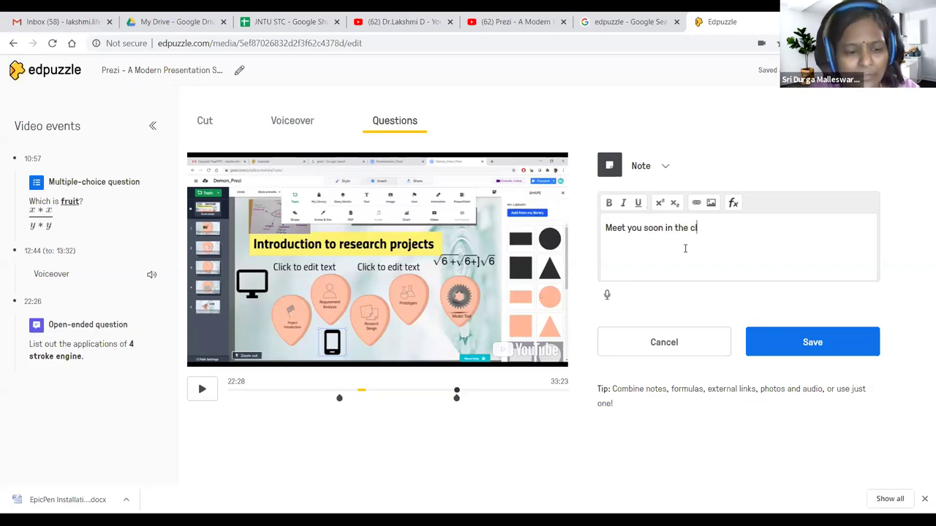
text(ass)
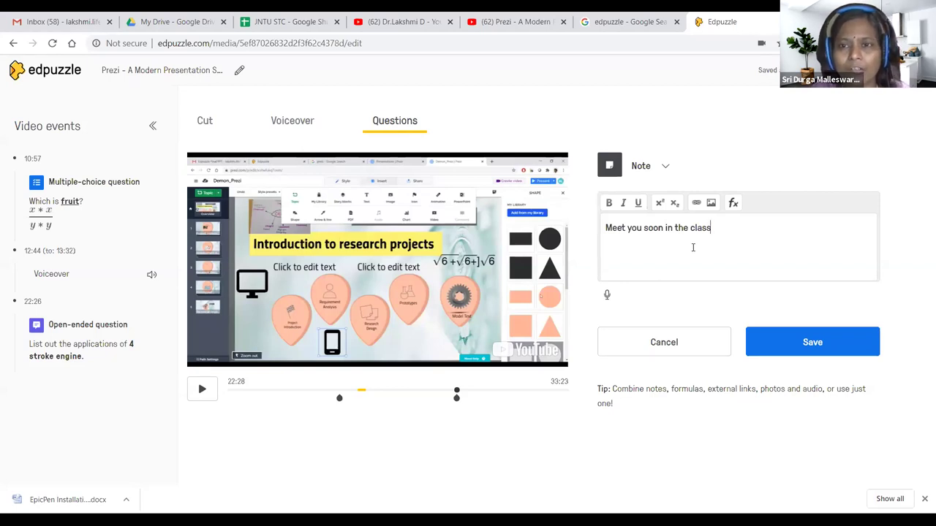
click(803, 344)
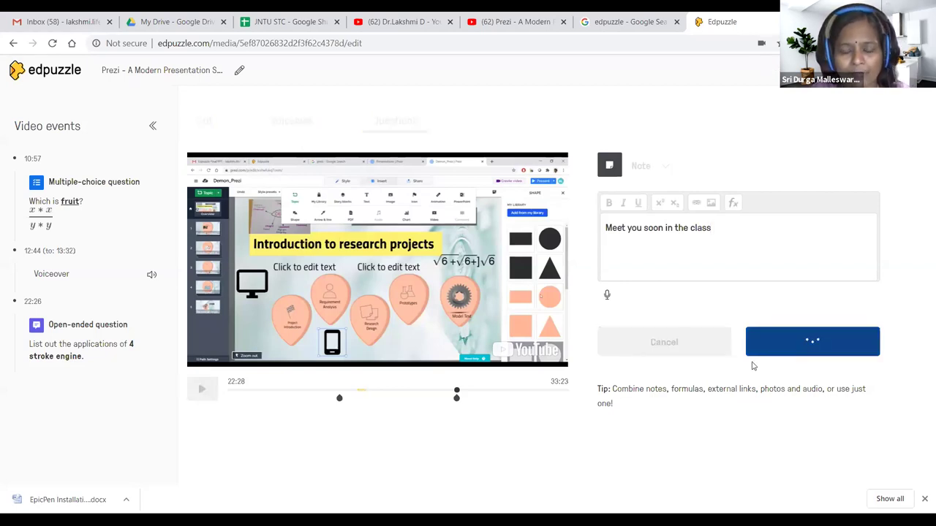
Step: Move the open-ended question about the 4 stroke engine to 27:07 and jump to it
drag(456, 398, 500, 395)
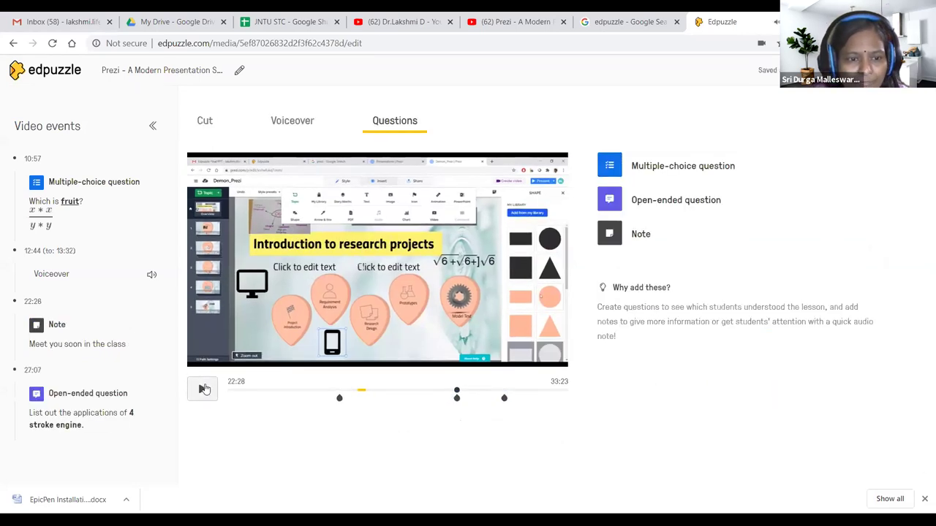
click(499, 393)
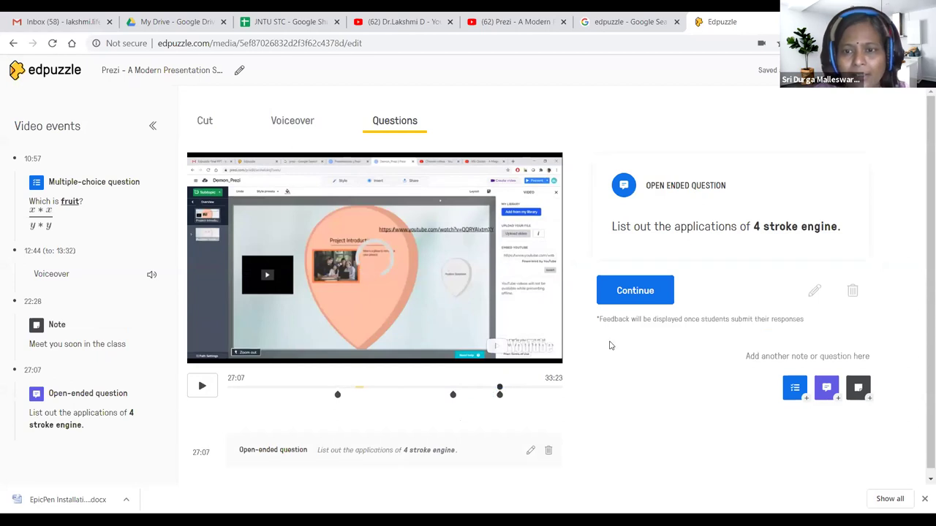
Step: Record a 16-second audio note at 27:08 in the video and save it
click(625, 298)
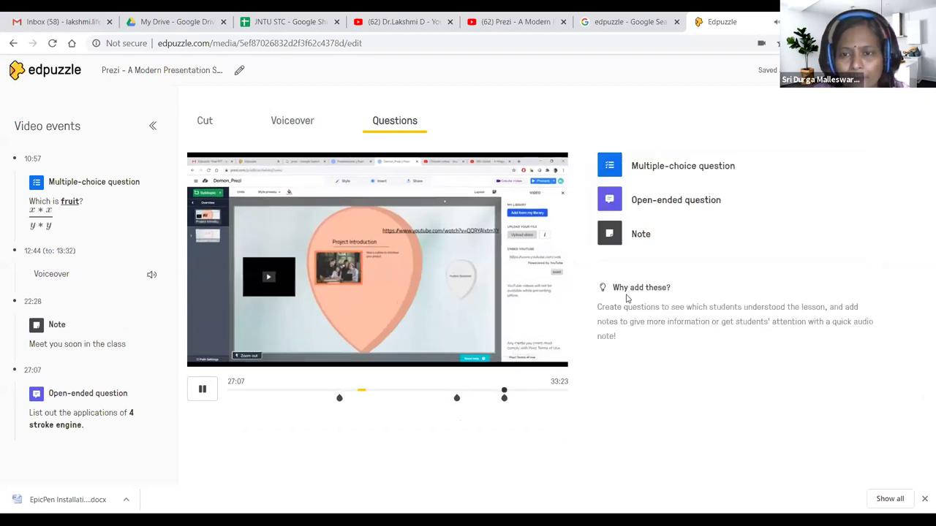
click(612, 232)
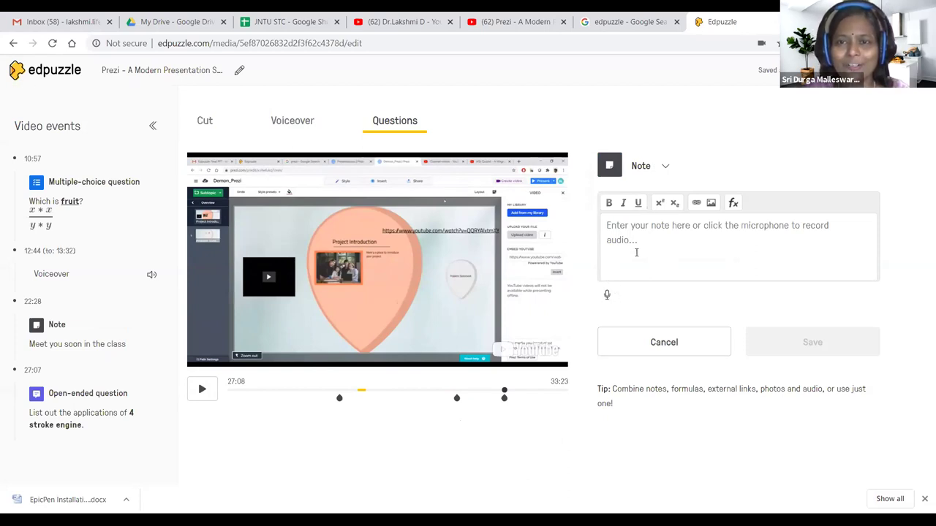
click(607, 296)
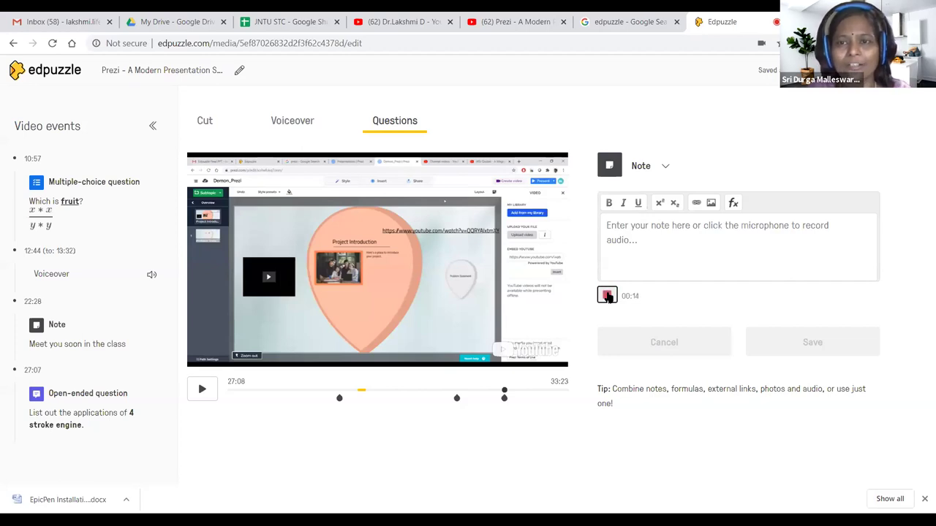
click(607, 296)
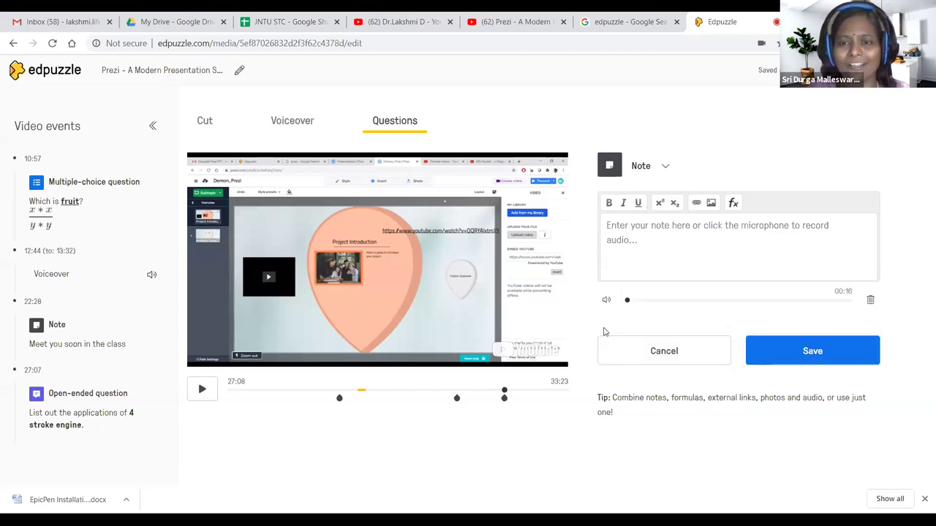
click(829, 349)
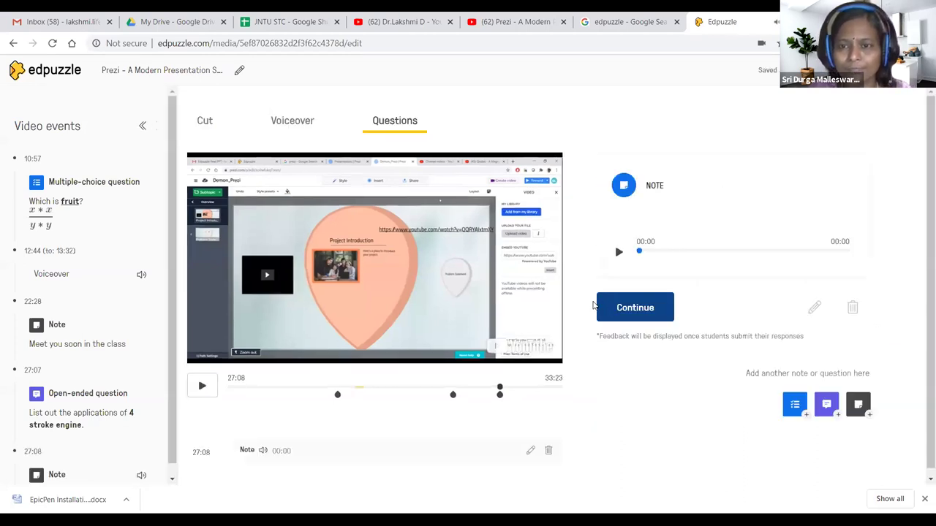
Step: Play back the audio note at 27:08 and look over the Cut, Voiceover and Questions editing modes
click(619, 252)
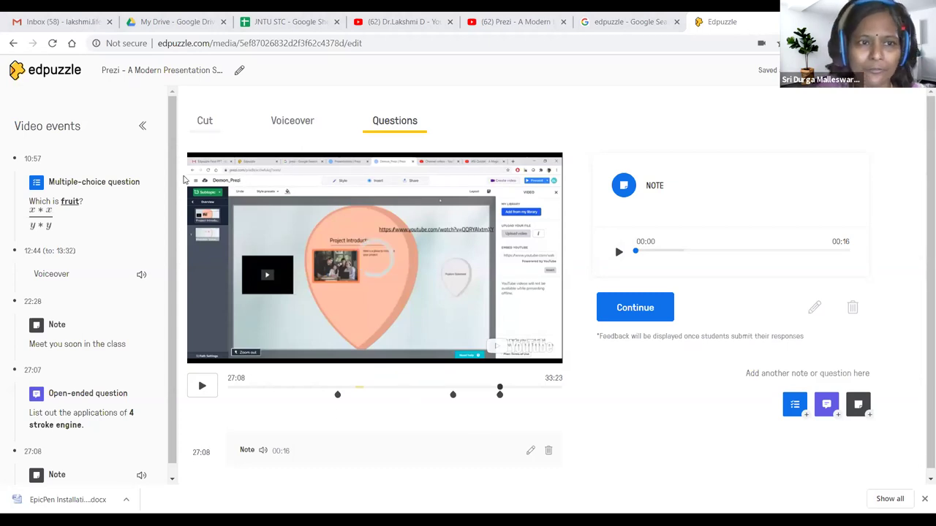
click(205, 120)
click(292, 120)
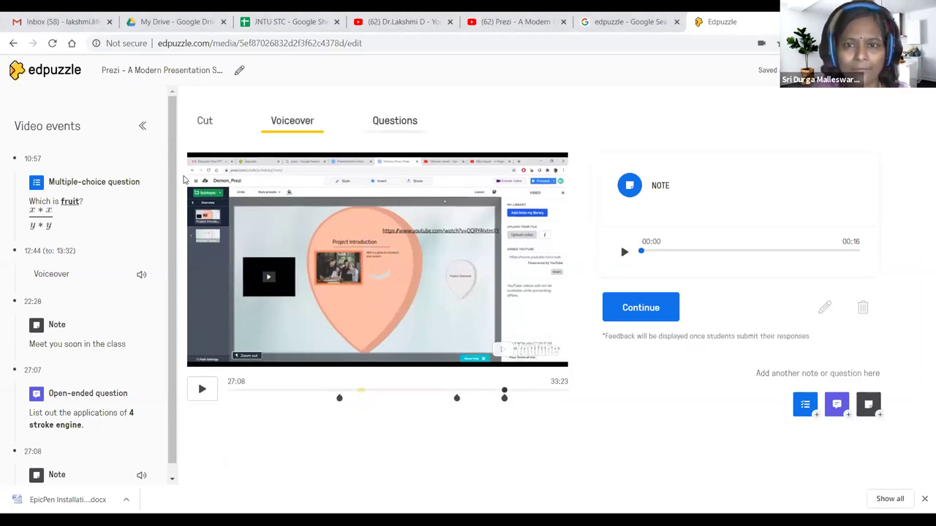
click(395, 121)
click(633, 310)
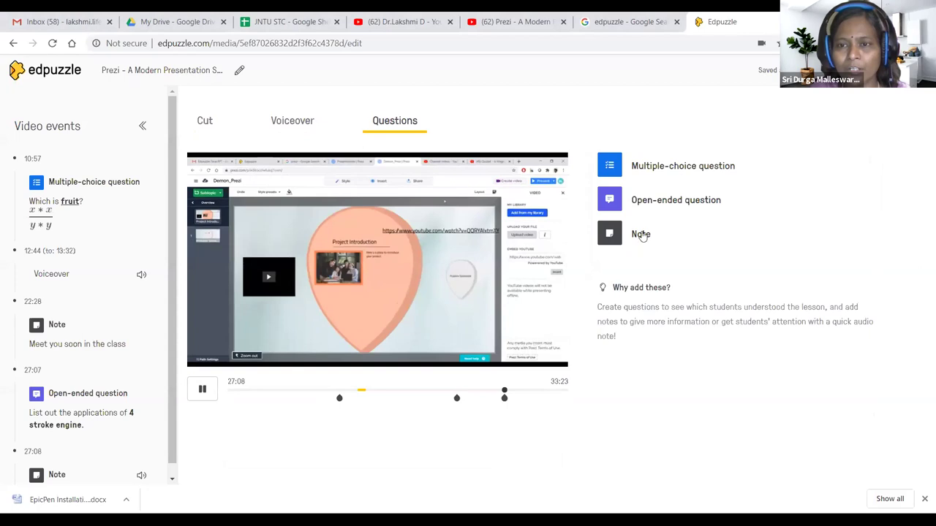
click(196, 393)
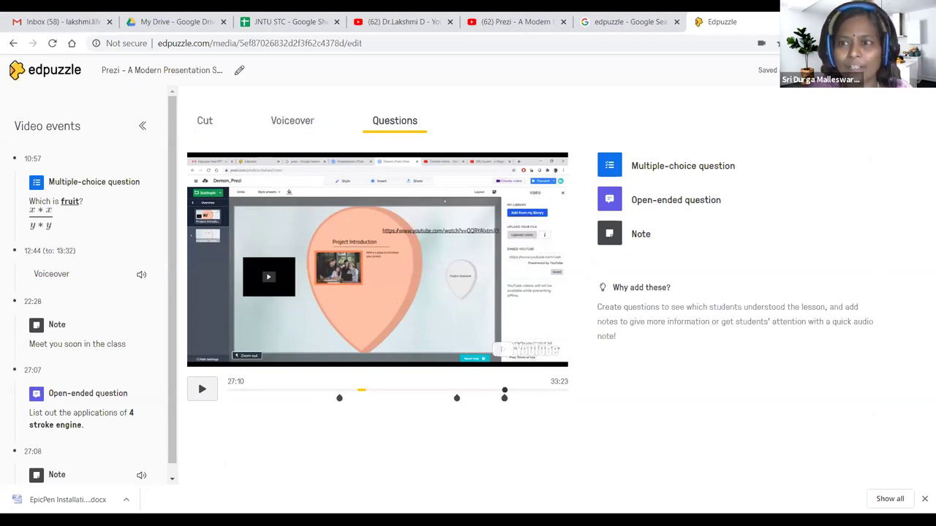
Step: Finish editing the video lesson and review its page, including the video, question list and similar videos
click(808, 70)
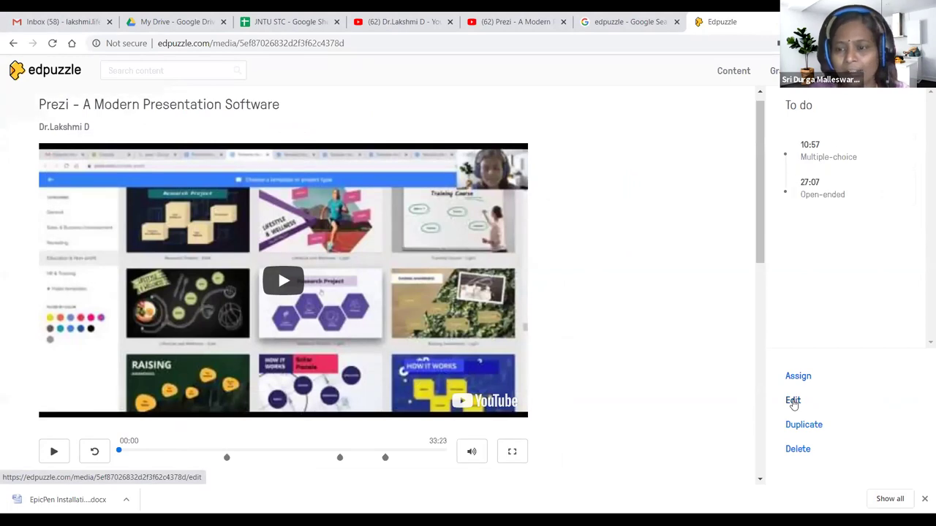
scroll(606, 336, down, 5)
scroll(610, 334, up, 3)
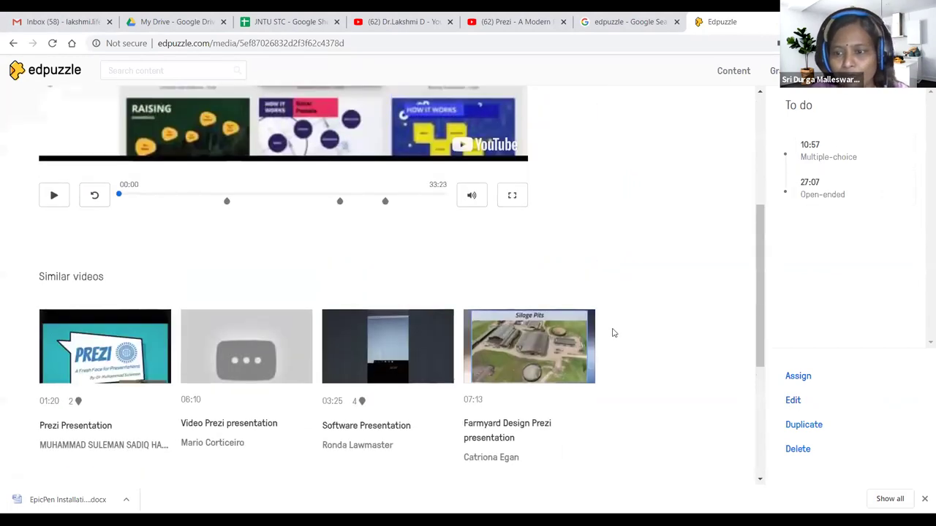
scroll(614, 333, up, 2)
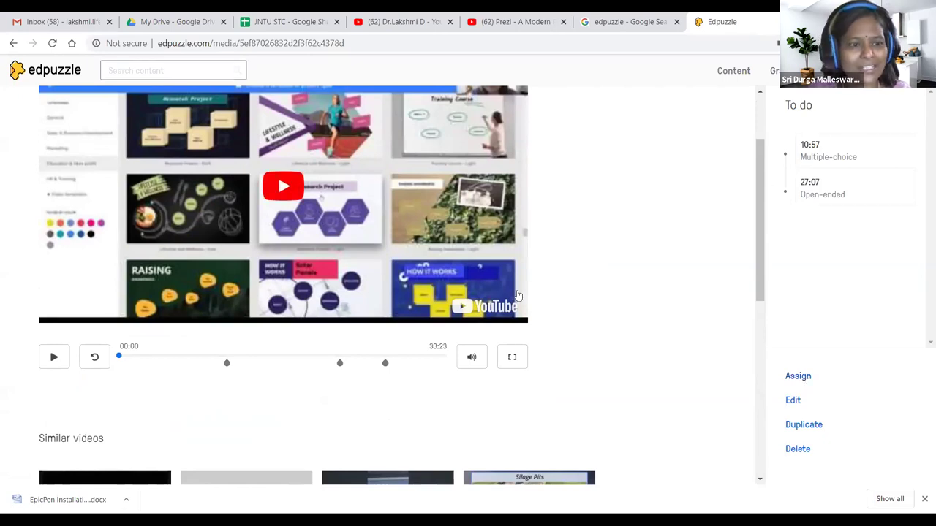
scroll(630, 345, up, 2)
scroll(630, 345, down, 1)
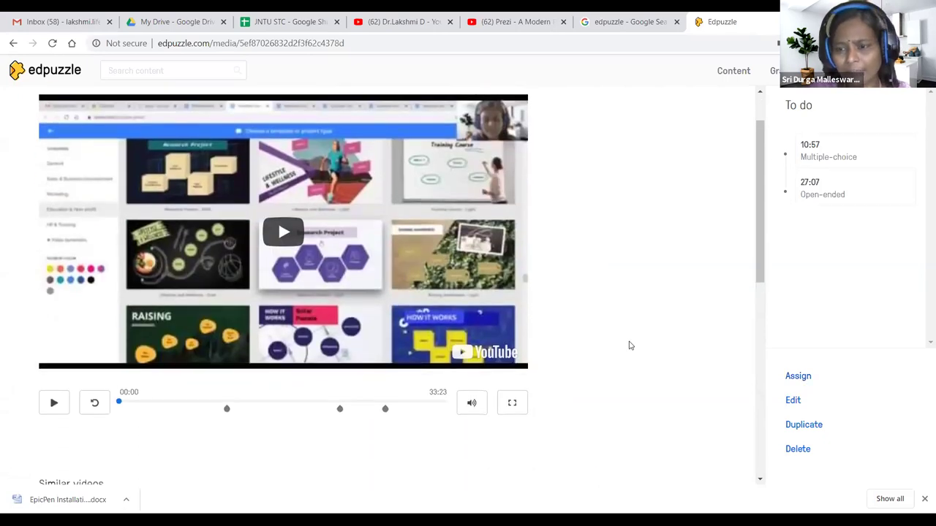
Step: Start assigning the lesson and add a new class named RAK ANALYTICS as the assigned class
click(800, 378)
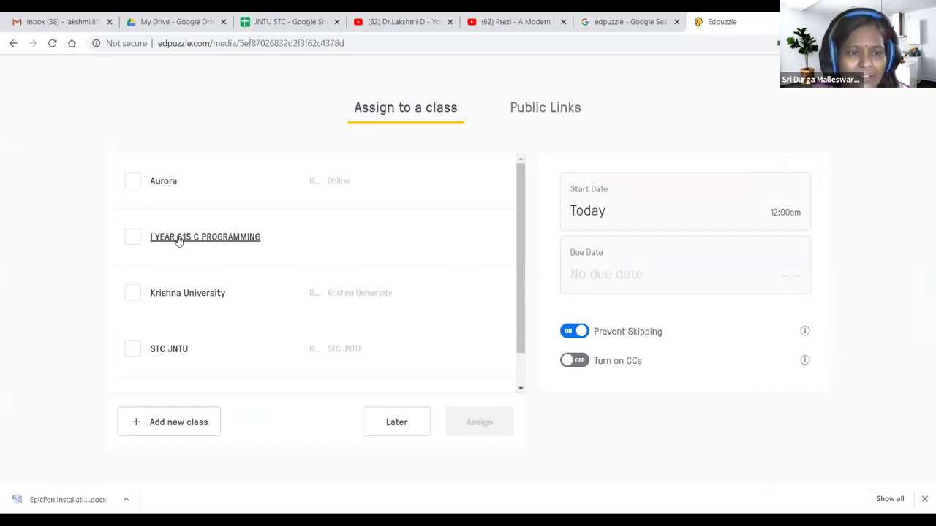
scroll(176, 248, down, 1)
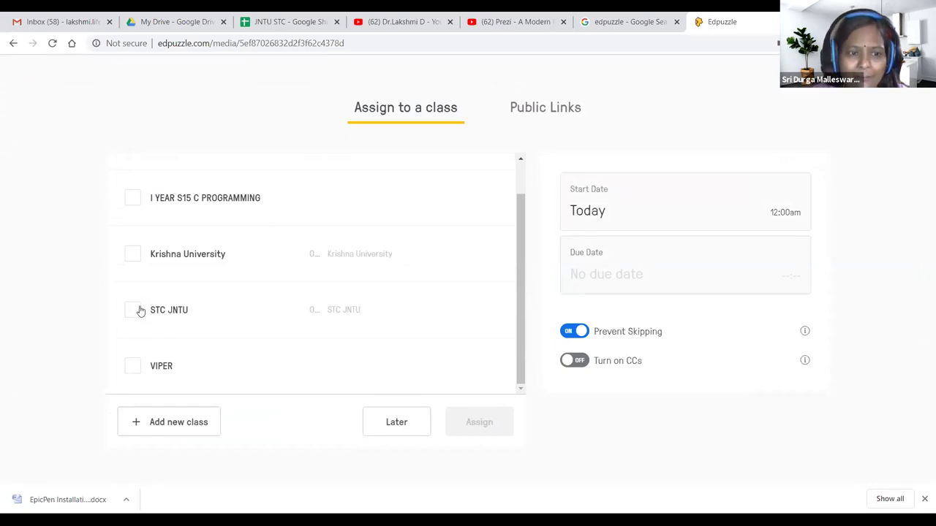
click(164, 427)
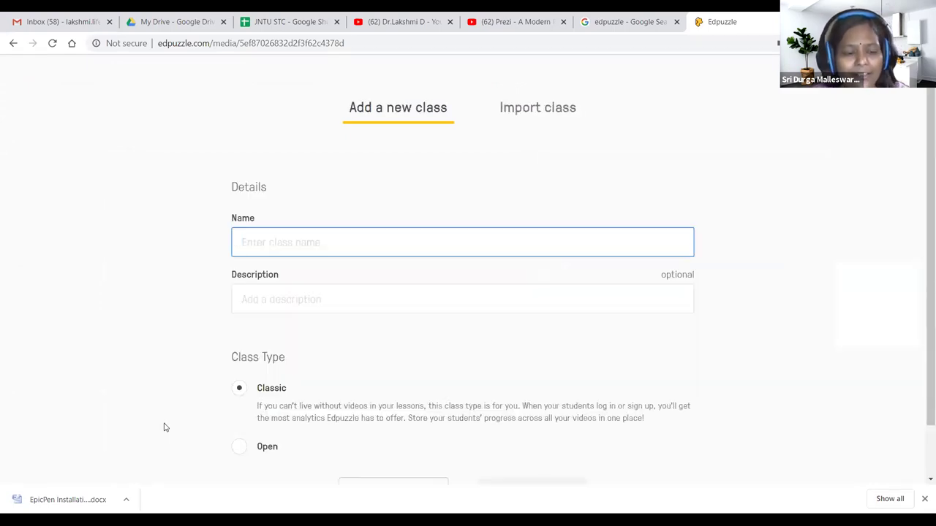
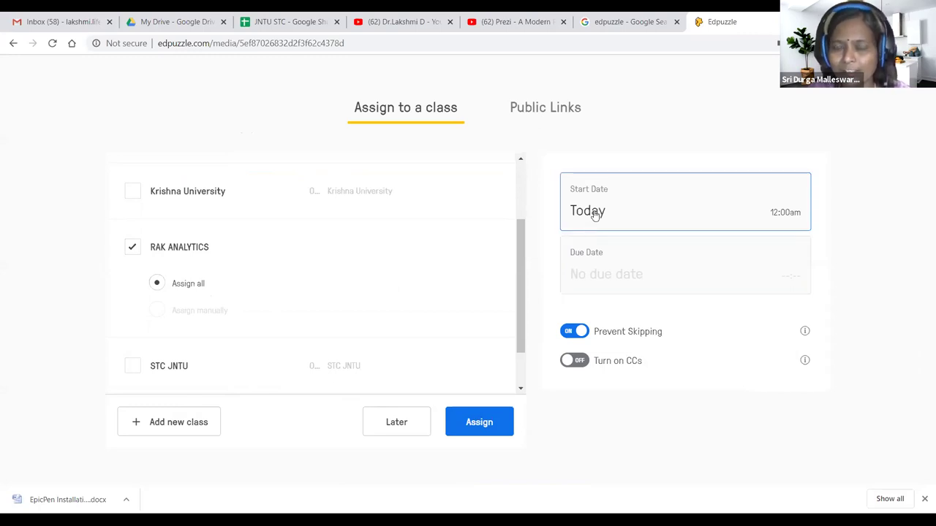
Step: Try to set the assignment's due date to July 16th for the RAK ANALYTICS class
click(596, 275)
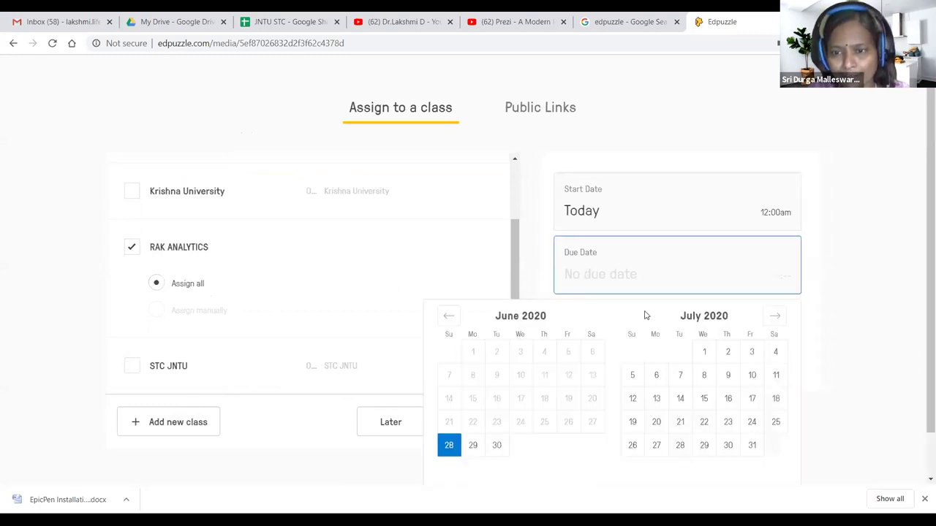
click(727, 399)
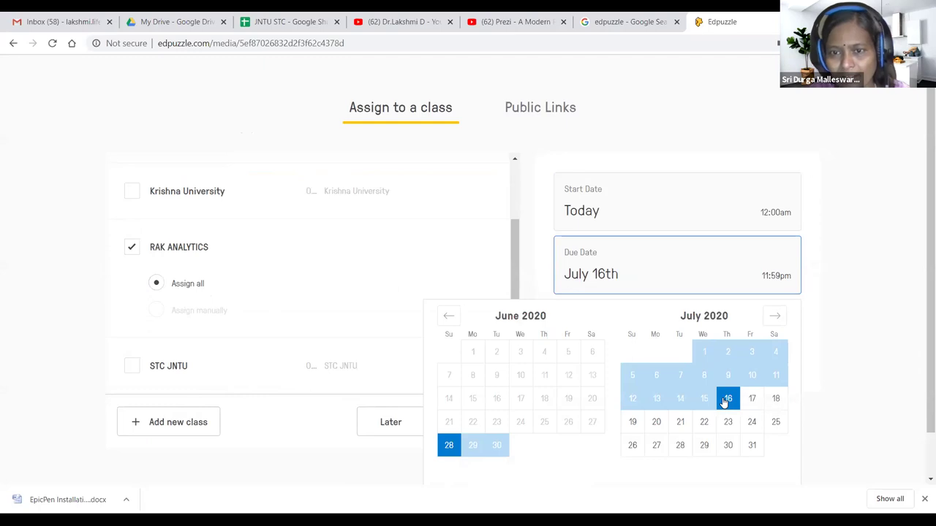
click(886, 273)
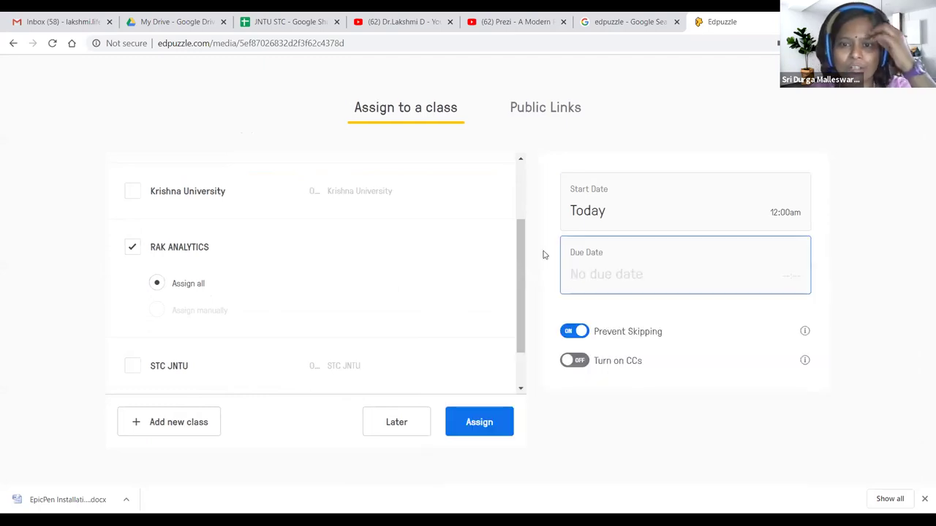
click(604, 274)
click(729, 401)
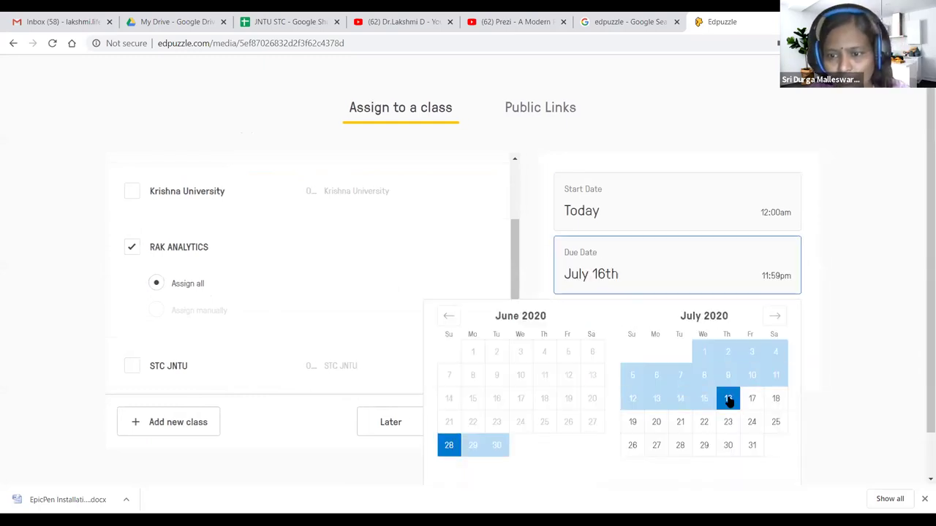
click(782, 283)
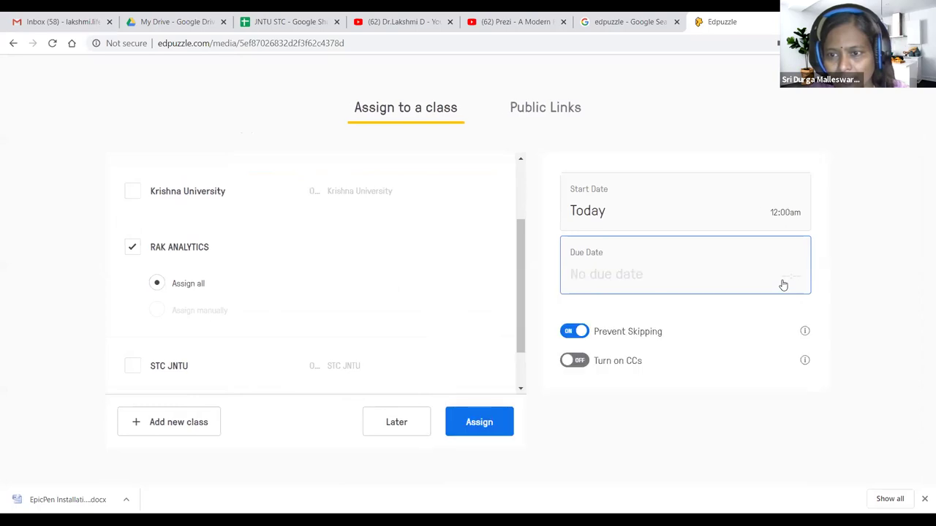
Step: Try to set the assignment's due date to July 5th, and try July 15th instead
click(617, 282)
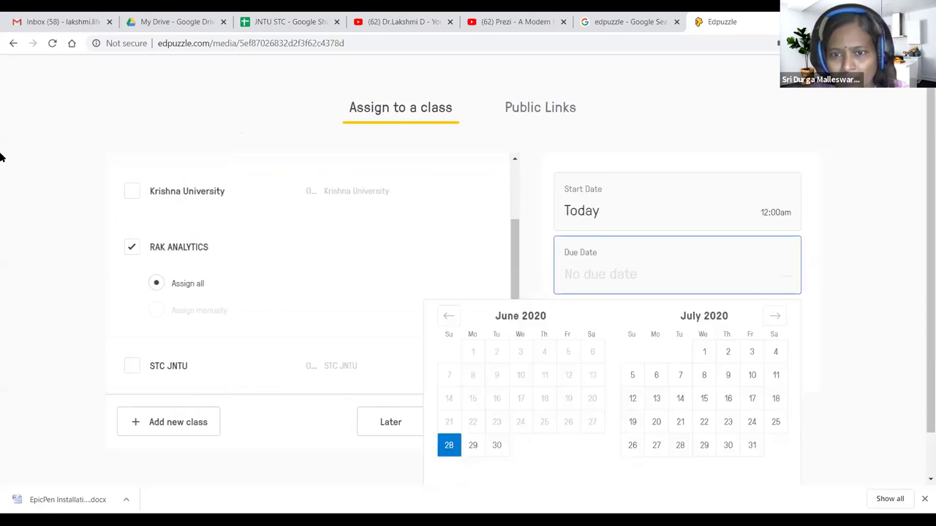
click(632, 375)
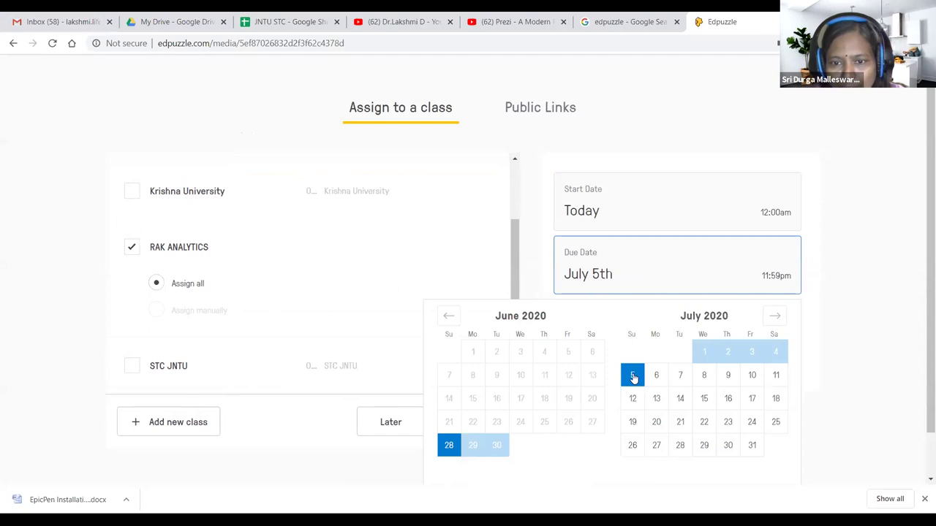
click(830, 333)
click(613, 279)
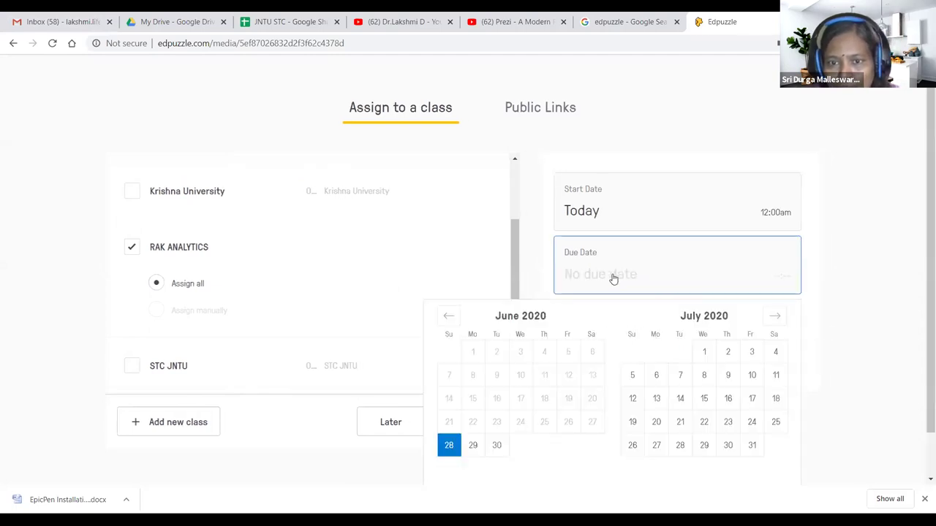
click(704, 401)
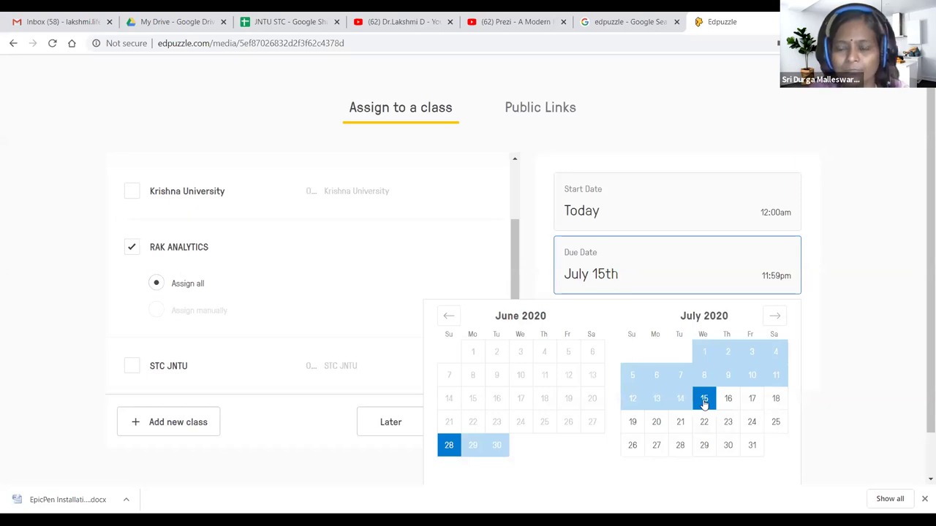
click(896, 438)
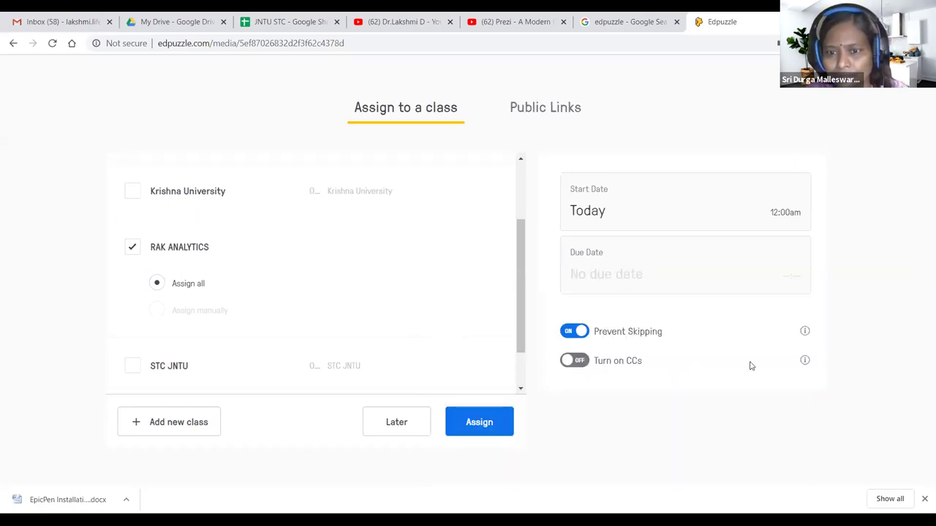
Step: Try to schedule the assignment with a start date of July 1st and a due date of July 9th
click(581, 214)
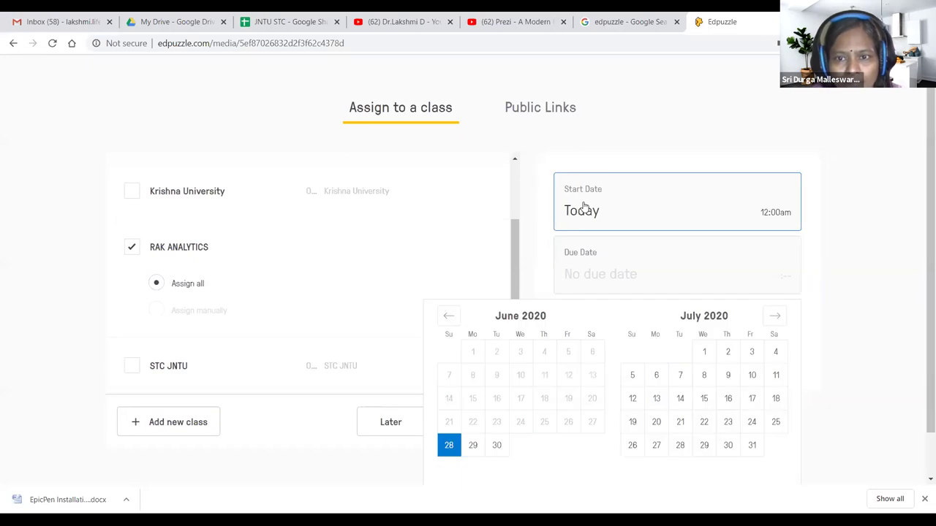
click(703, 354)
click(594, 278)
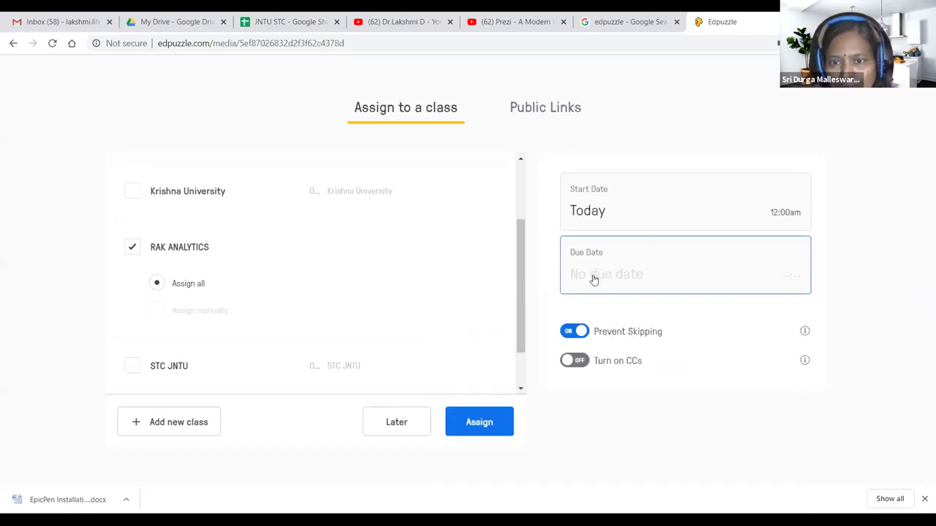
click(618, 276)
click(728, 380)
click(870, 320)
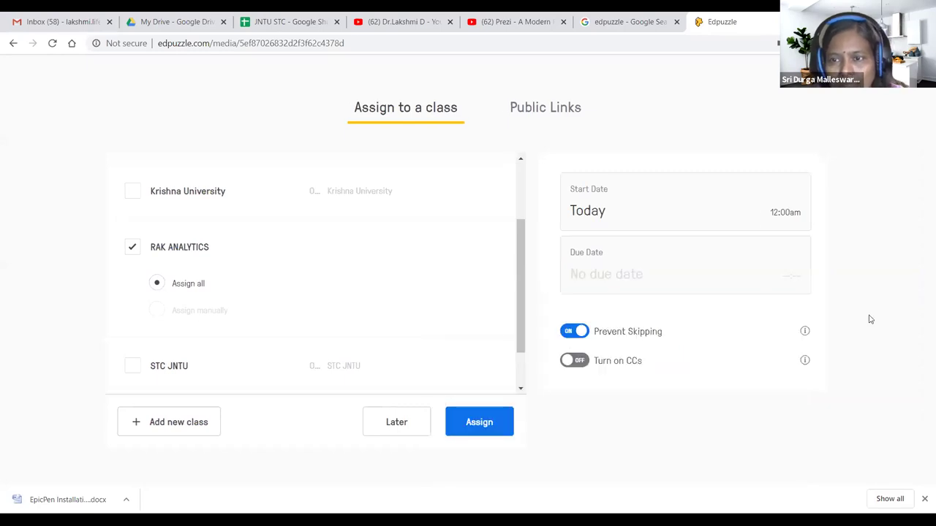
Step: Try a start date of July 15th and postpone assigning the lesson
click(610, 222)
click(704, 398)
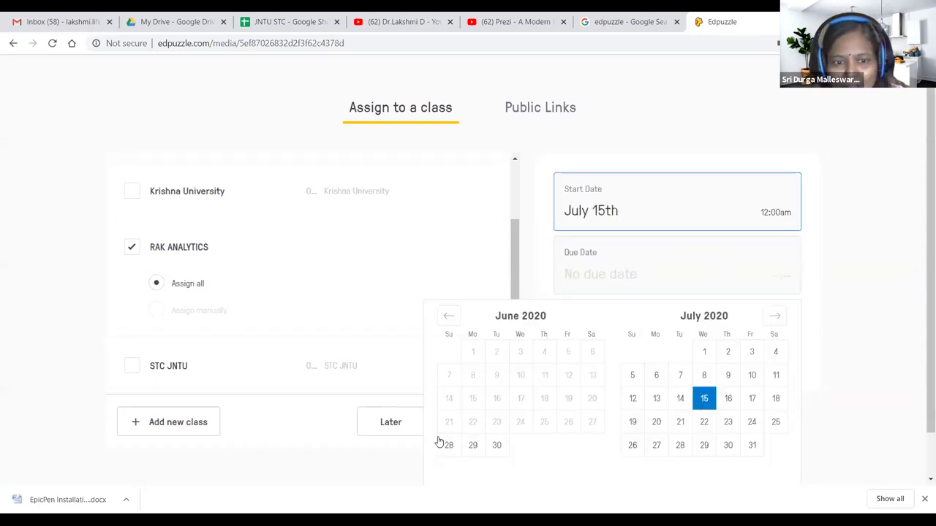
click(392, 425)
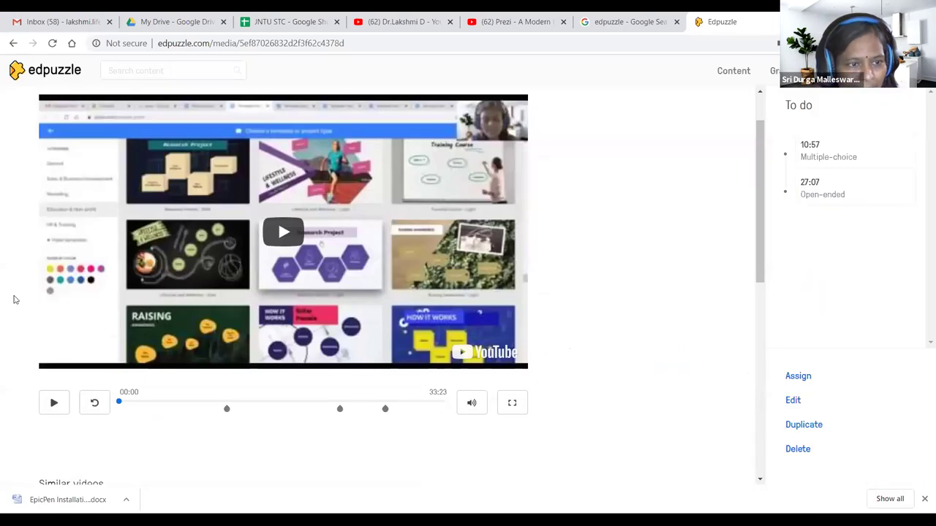
Step: Reopen the lesson's assignment settings and try a start date of July 1st with a due date of July 22nd
click(793, 377)
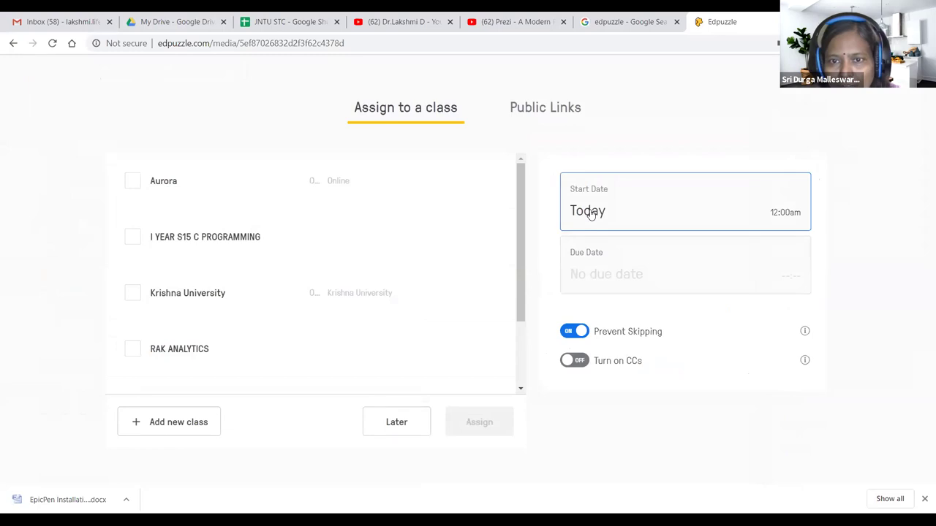
click(591, 212)
click(704, 353)
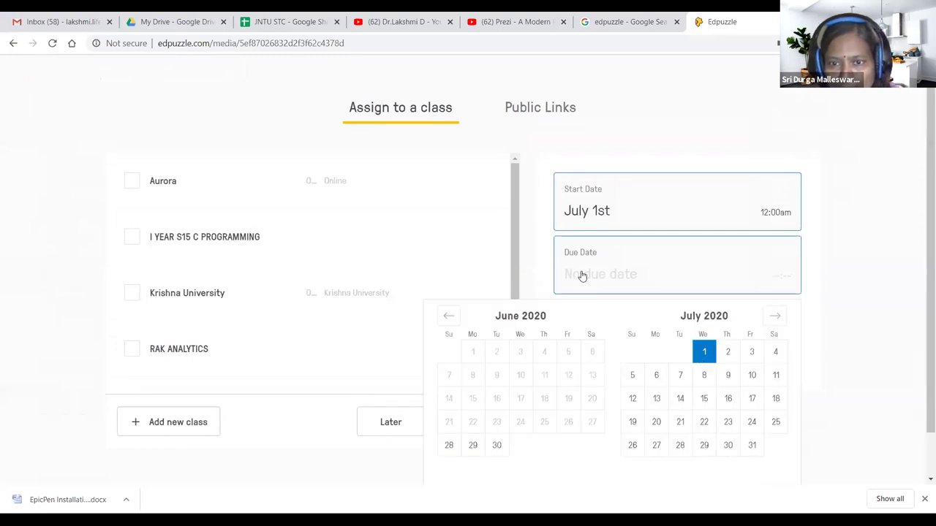
click(704, 422)
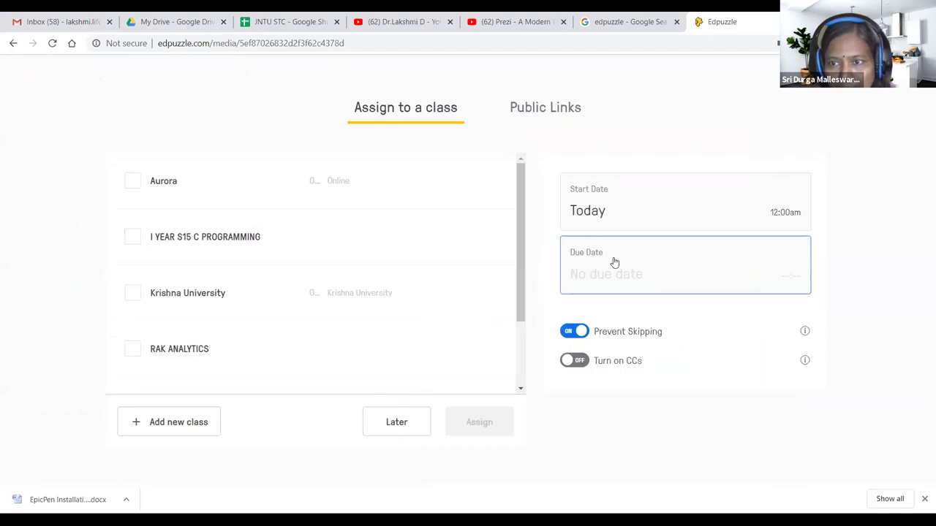
Step: Try a due date of July 15th for the assignment, and try July 1st as well
click(614, 262)
click(704, 400)
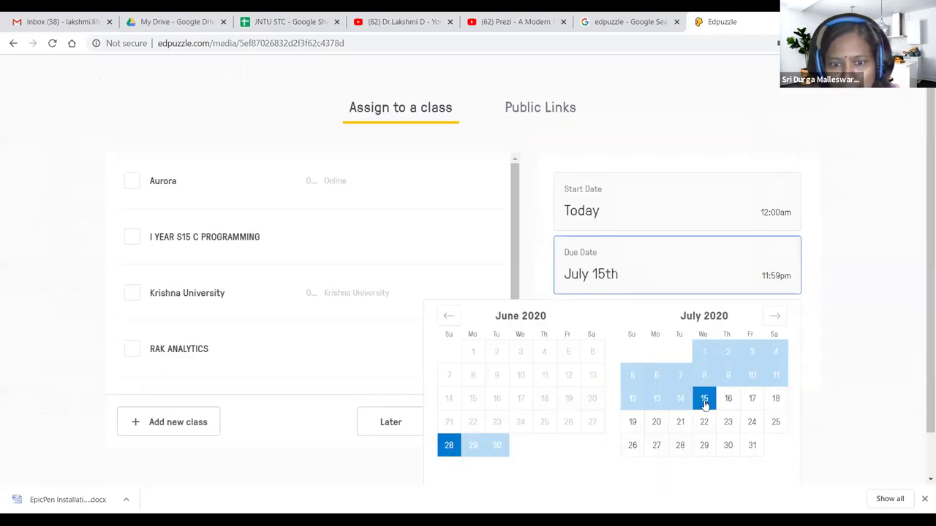
click(707, 422)
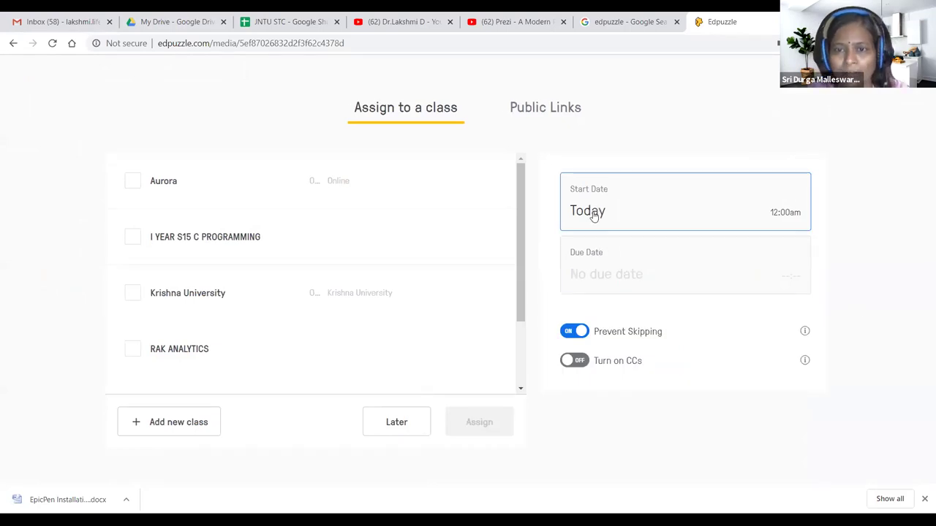
click(773, 215)
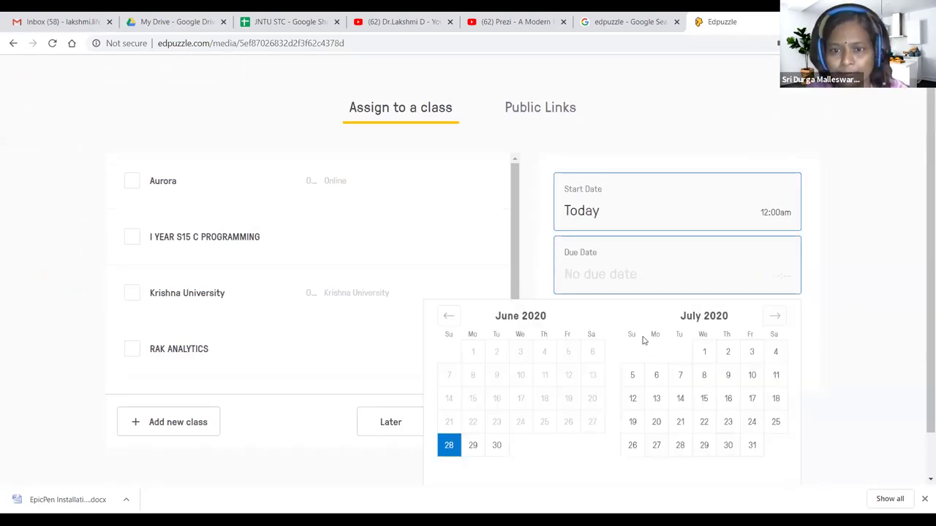
click(705, 354)
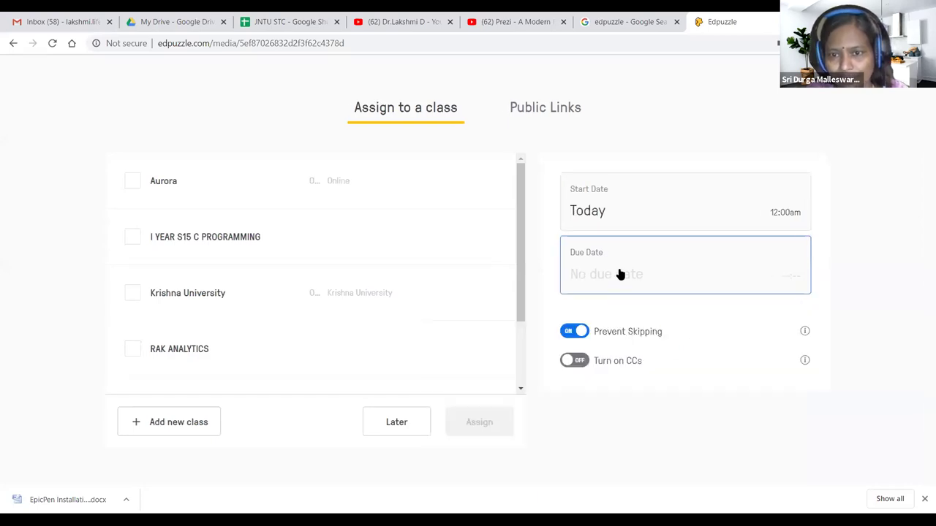
Step: Save a due date of July 17th at 11:59pm without assigning a class, and postpone the assignment
click(621, 274)
click(751, 401)
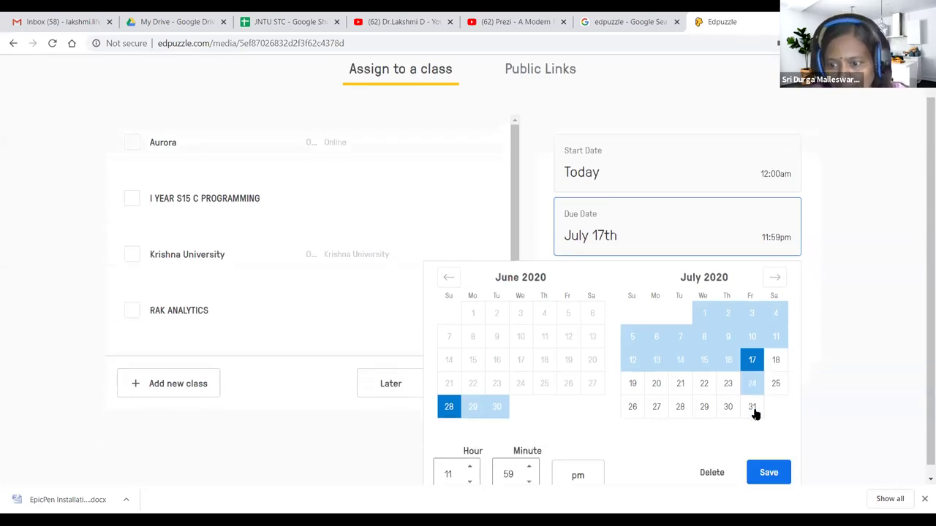
scroll(754, 412, down, 1)
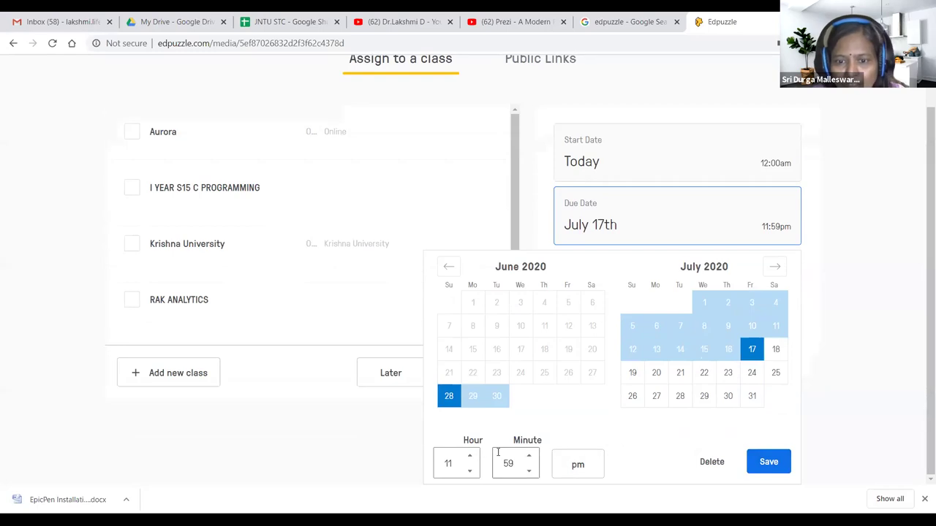
click(768, 462)
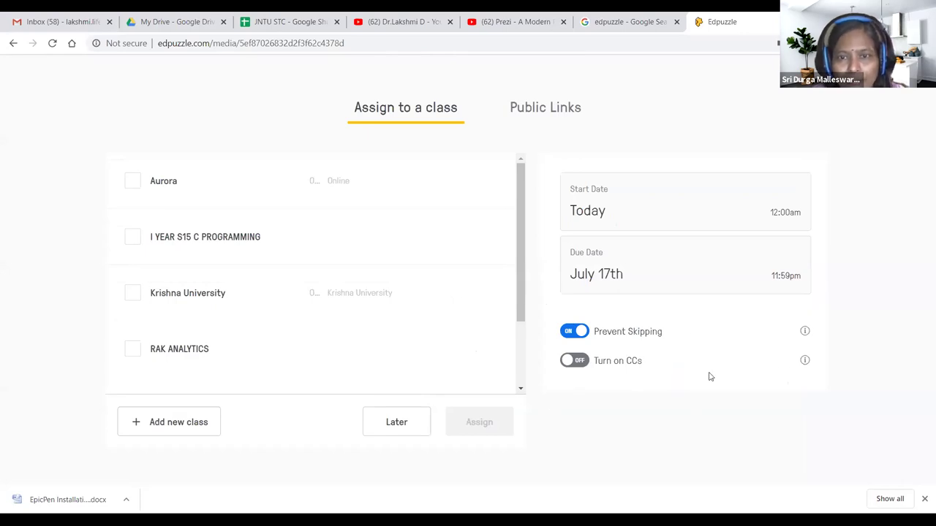
click(397, 423)
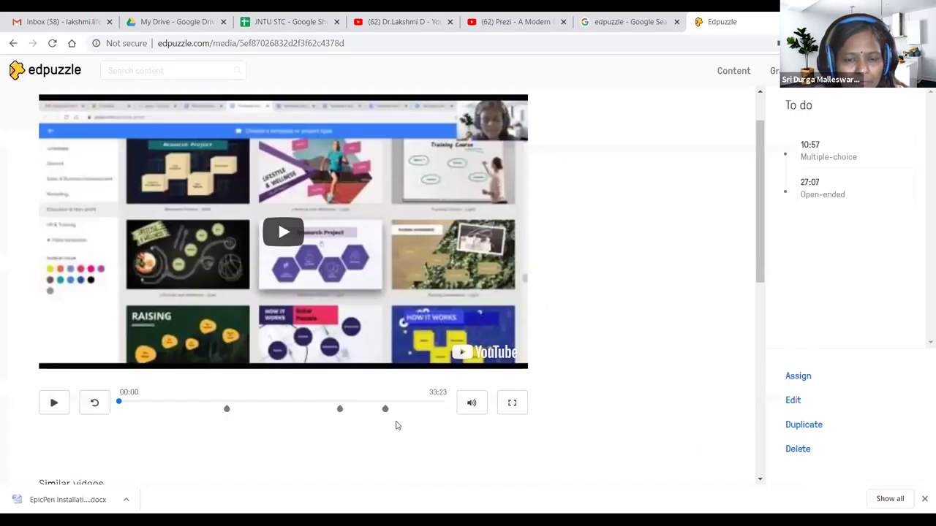
Step: Reopen the lesson's assignment settings and try a due date of July 16th, followed by a start date of July 1st
click(791, 377)
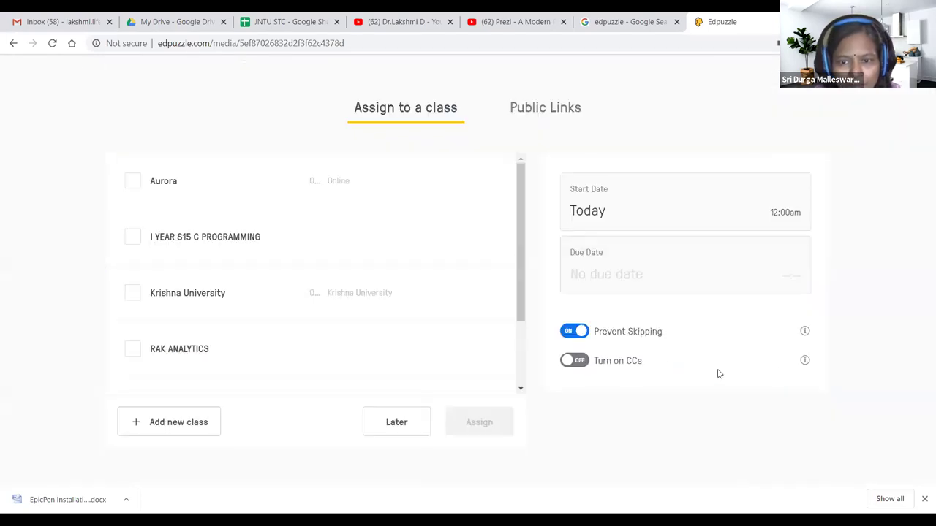
click(607, 284)
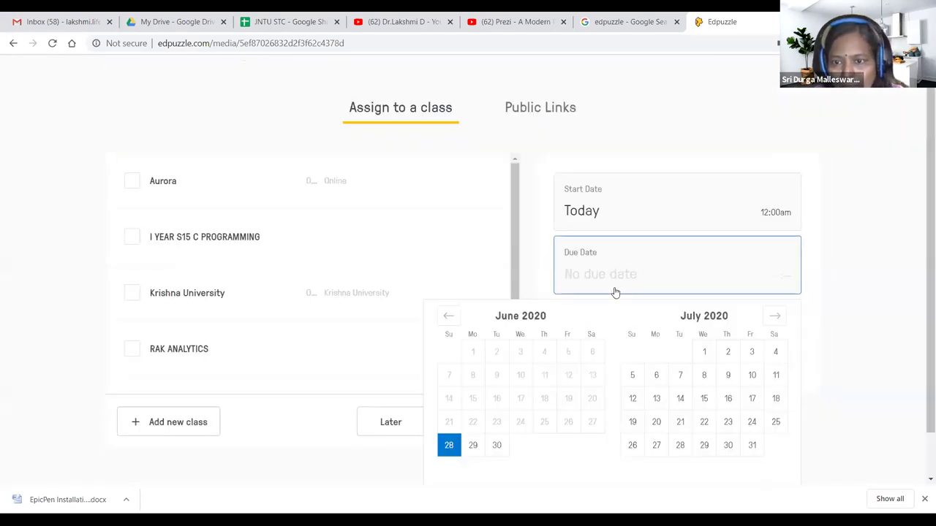
click(731, 401)
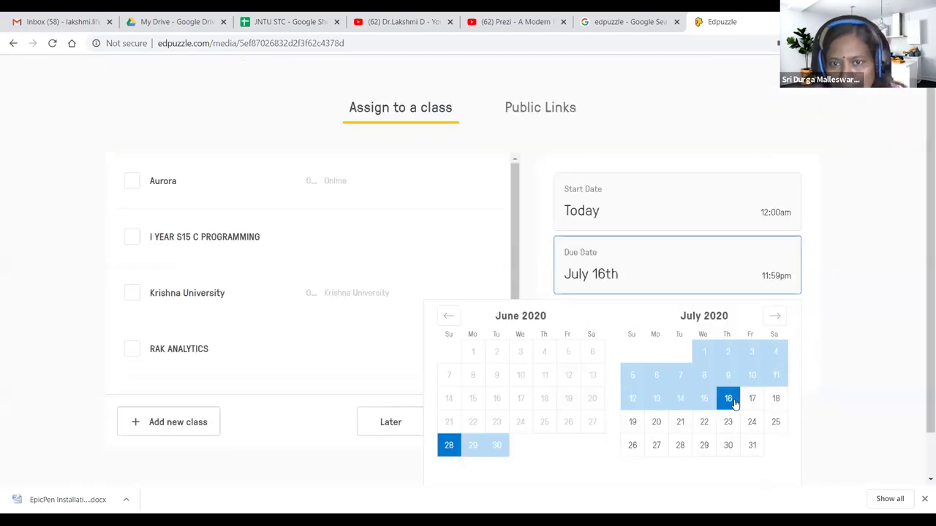
click(583, 210)
click(602, 208)
click(698, 353)
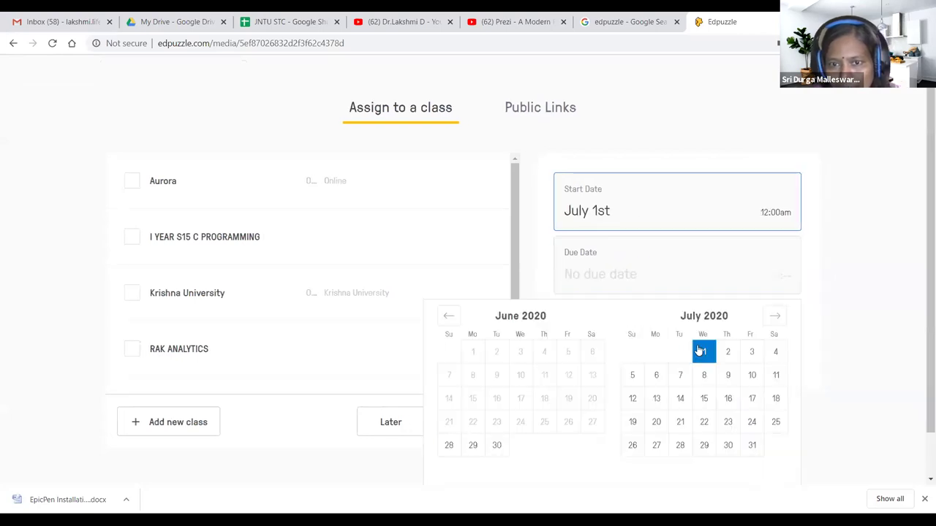
click(620, 283)
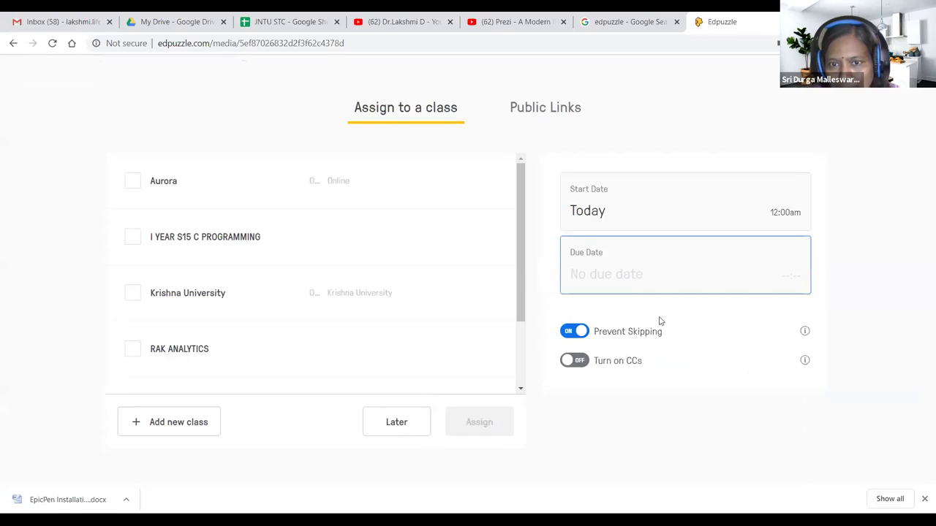
Step: Try start dates of July 7th and July 23rd for the assignment before choosing a due date
click(569, 191)
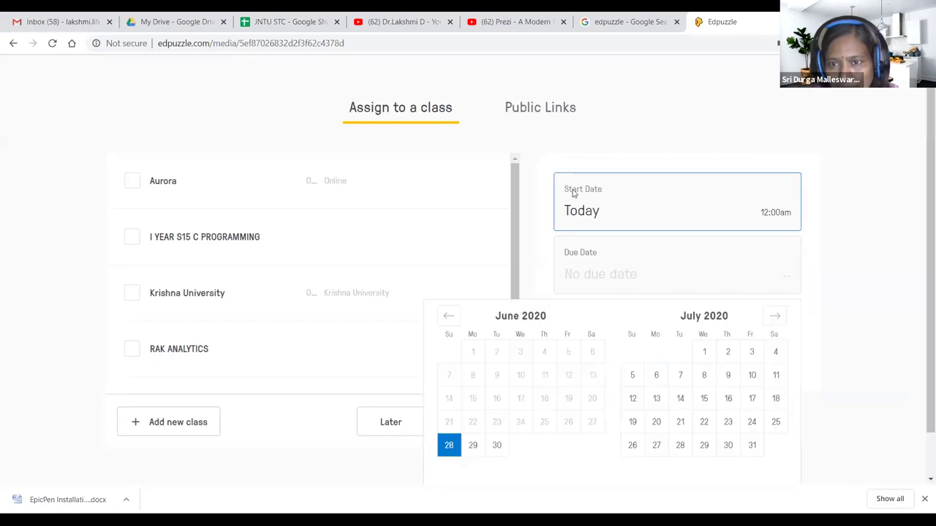
click(683, 379)
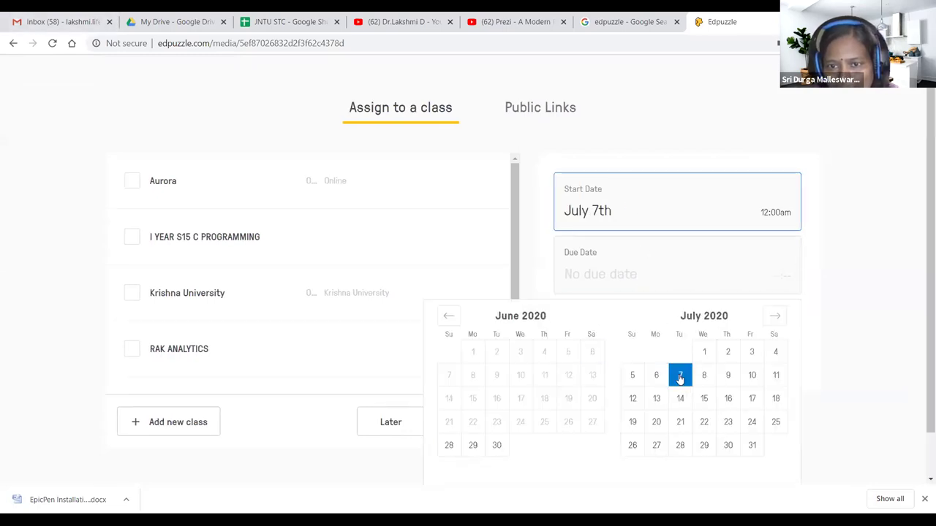
click(728, 422)
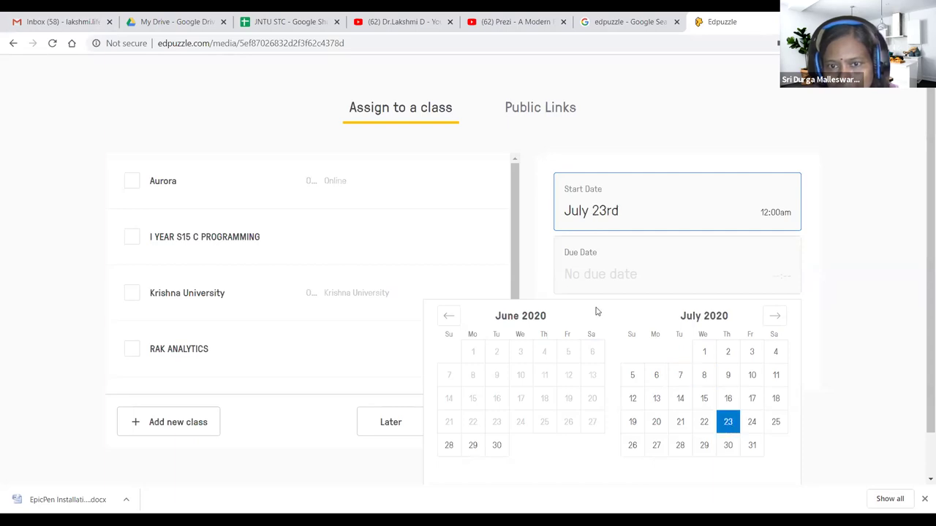
click(598, 275)
Step: Schedule the lesson from July 1st to July 15th, save the dates, and assign it to the RAK ANALYTICS class
click(597, 247)
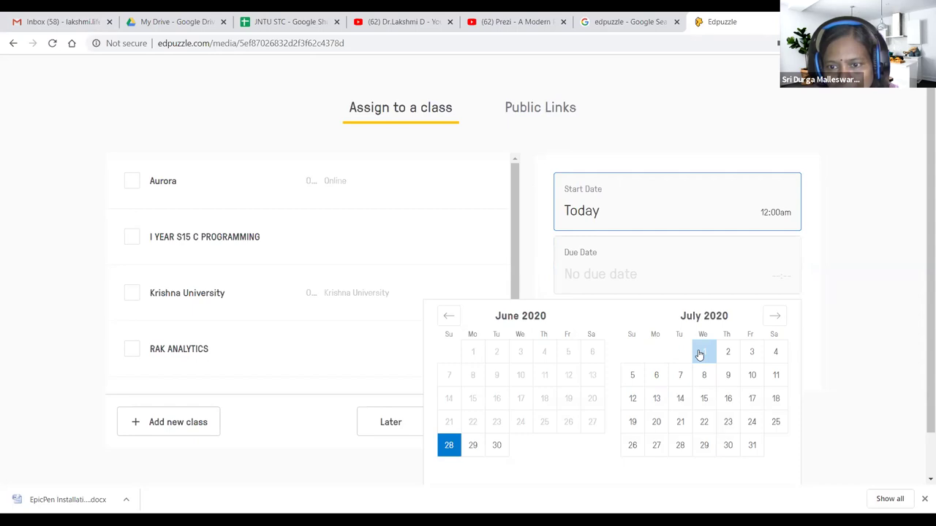
click(704, 352)
click(704, 398)
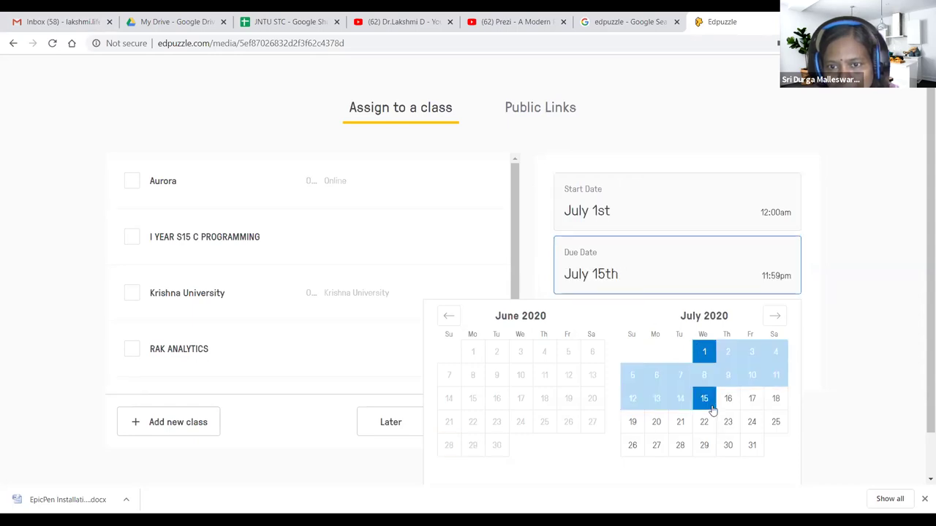
scroll(803, 429, down, 1)
click(777, 468)
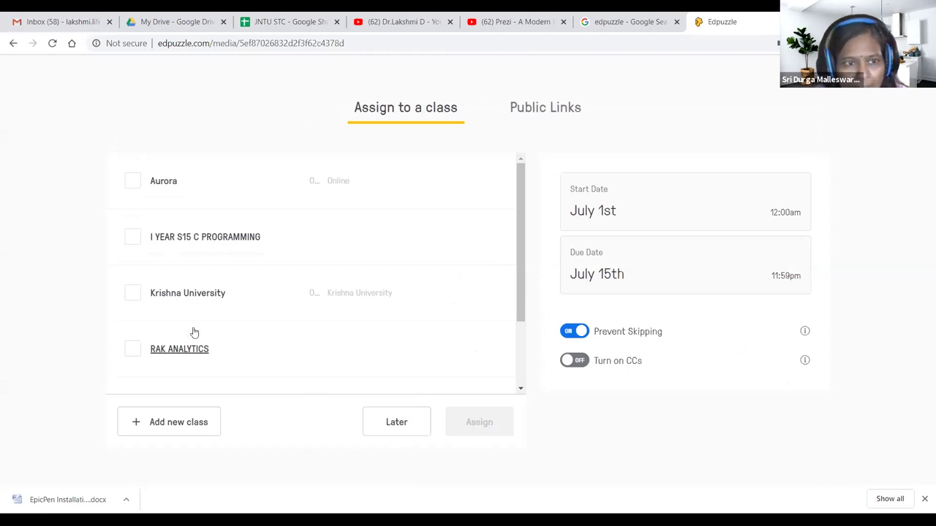
scroll(139, 348, down, 1)
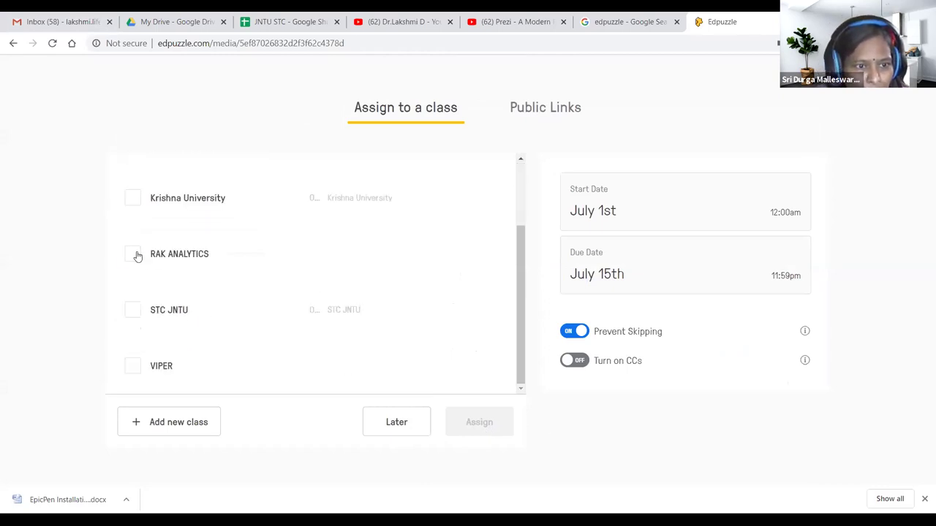
click(136, 252)
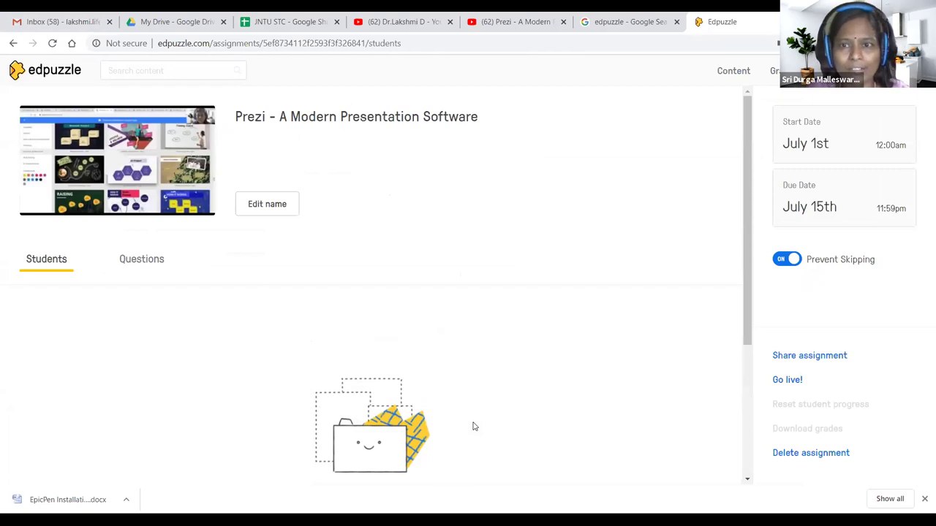
Step: Copy the direct assignment link from the scheduled assignment's sharing options and close them
drag(421, 37, 157, 44)
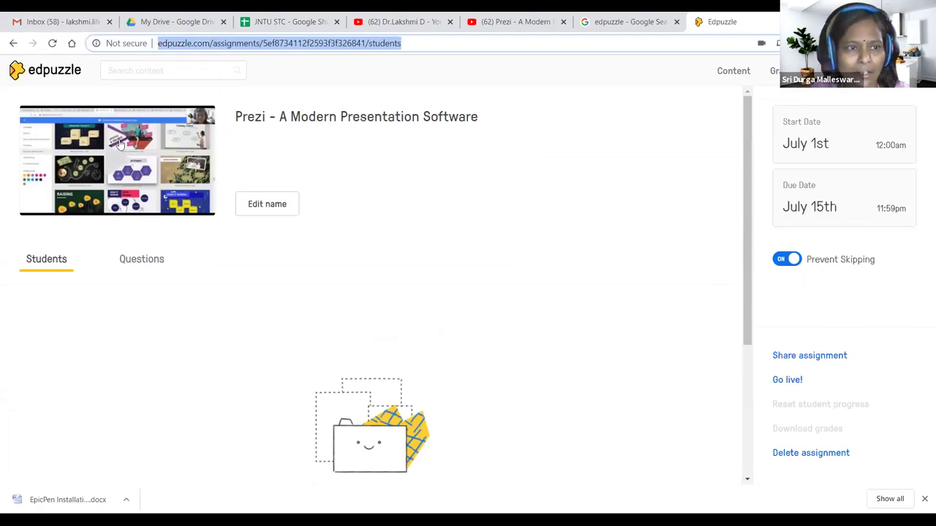
click(453, 323)
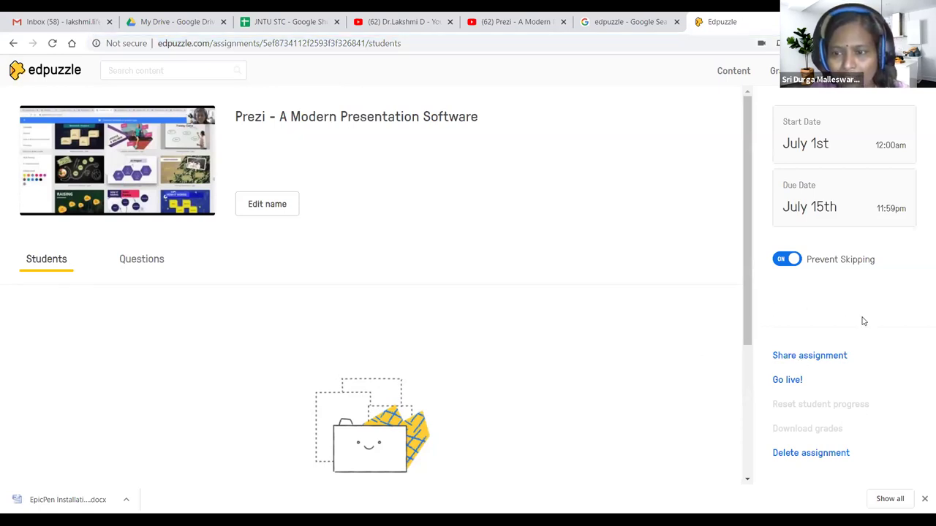
click(802, 357)
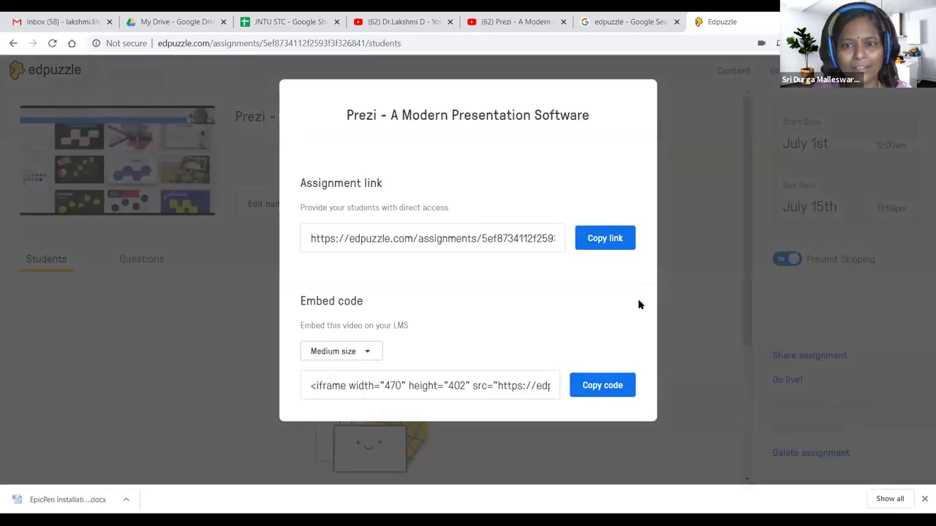
click(601, 244)
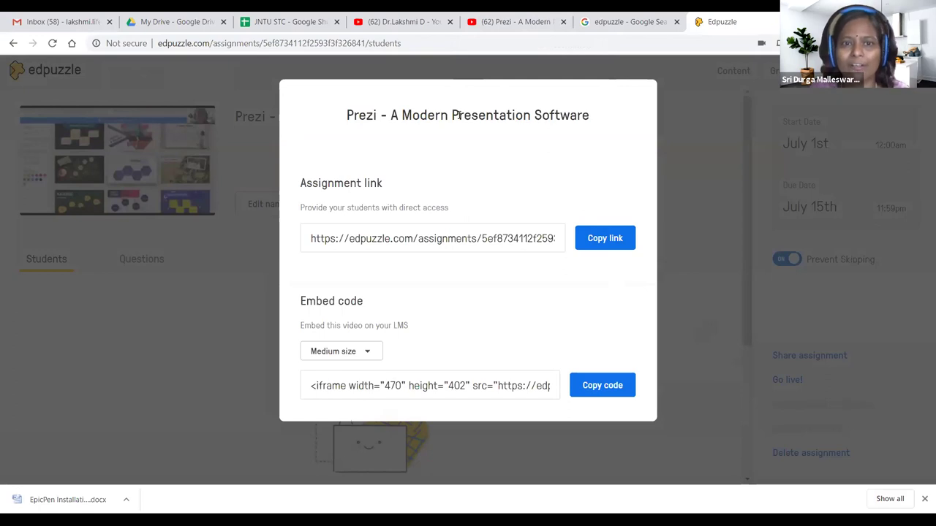
click(608, 244)
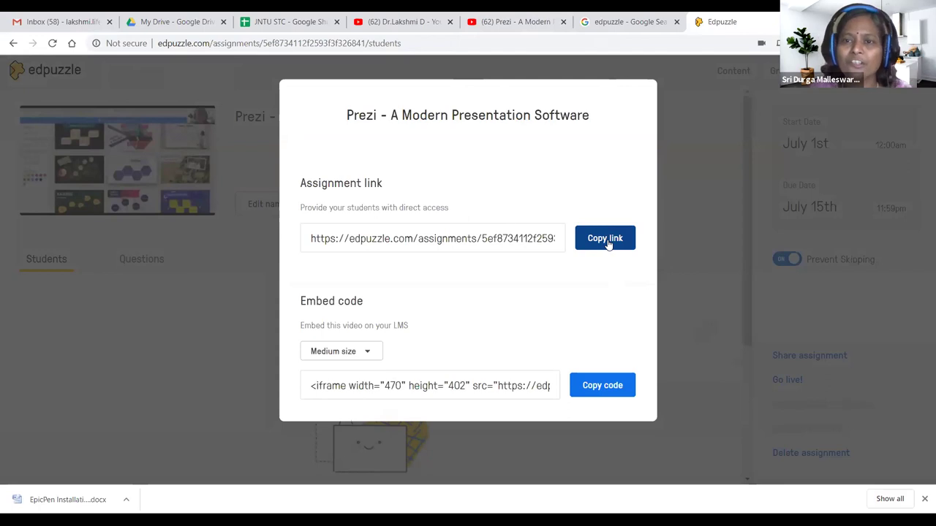
click(608, 245)
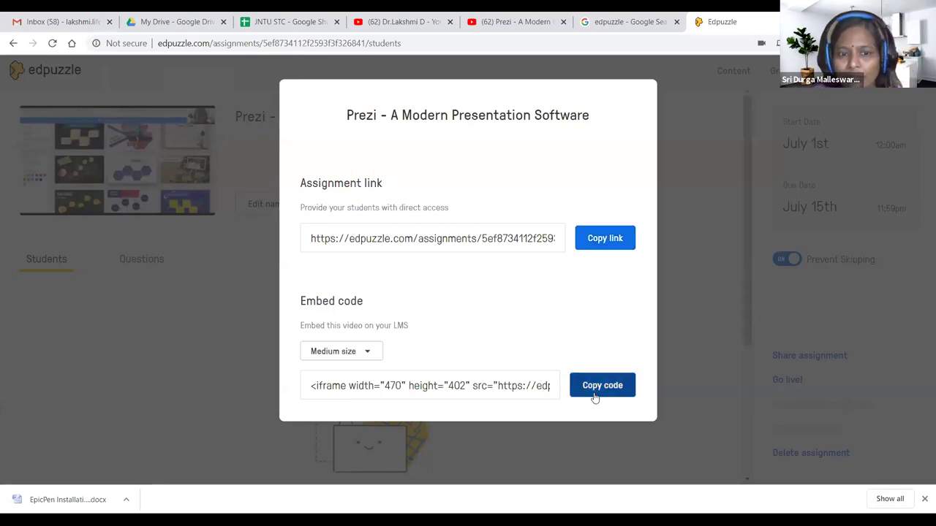
click(605, 248)
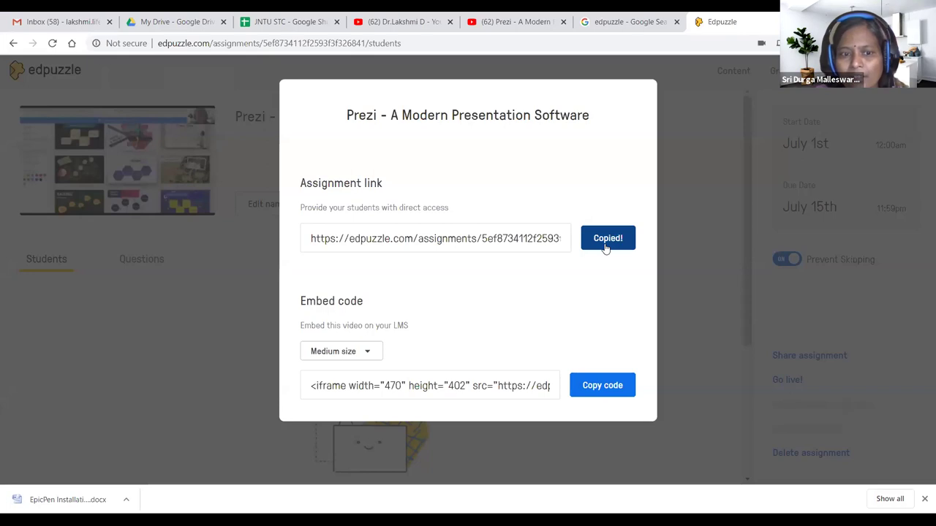
drag(374, 115, 357, 300)
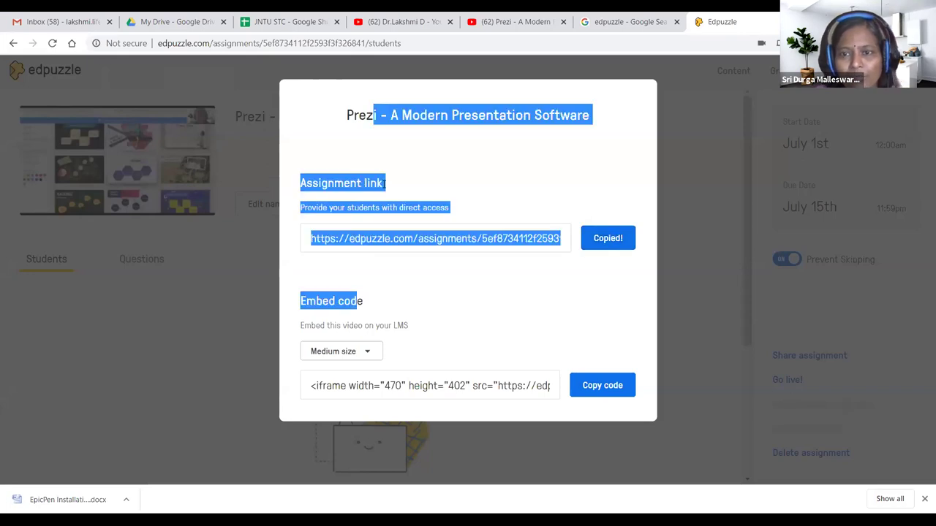
click(697, 216)
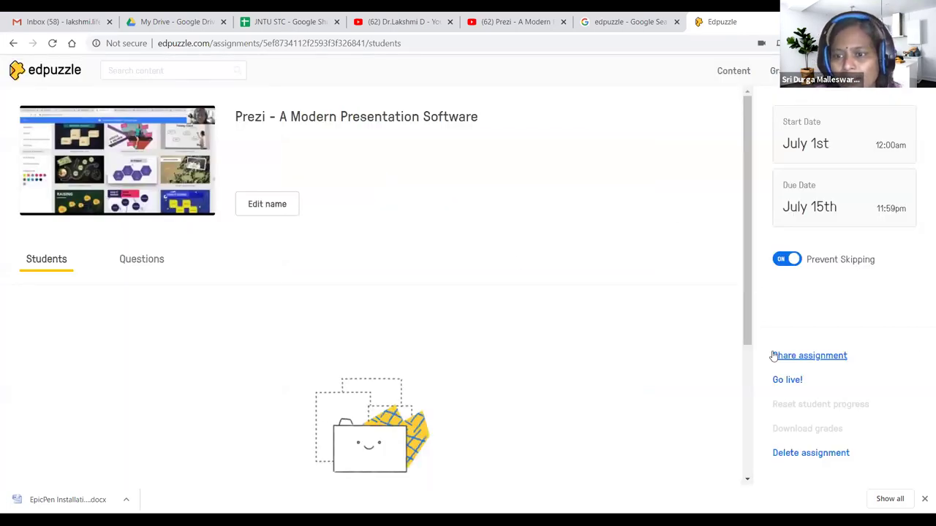
Step: Reopen the Prezi lesson from the content home page and assign it to RAK ANALYTICS starting today with no due date
click(738, 72)
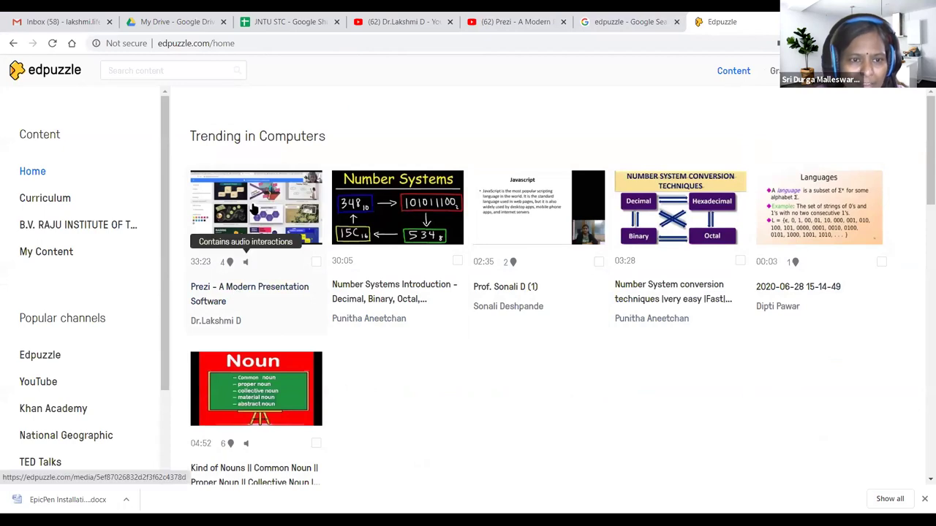
click(236, 291)
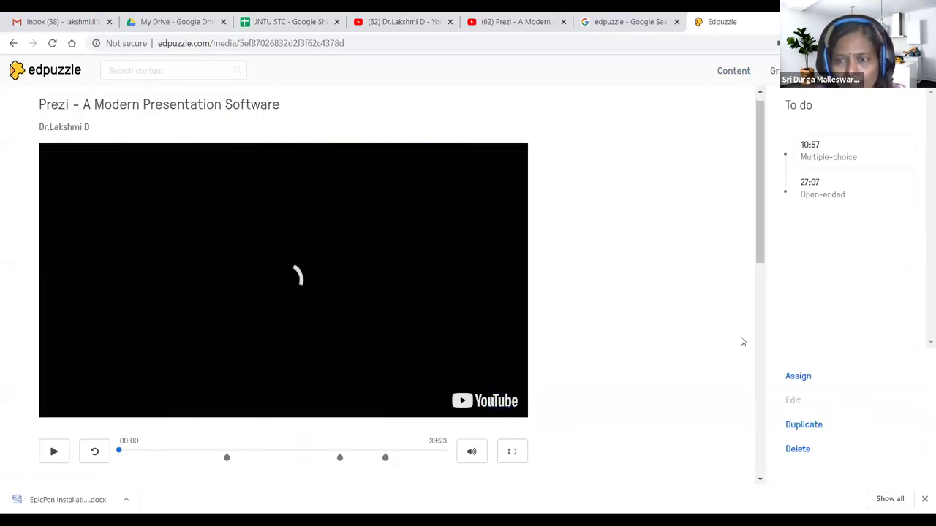
click(803, 377)
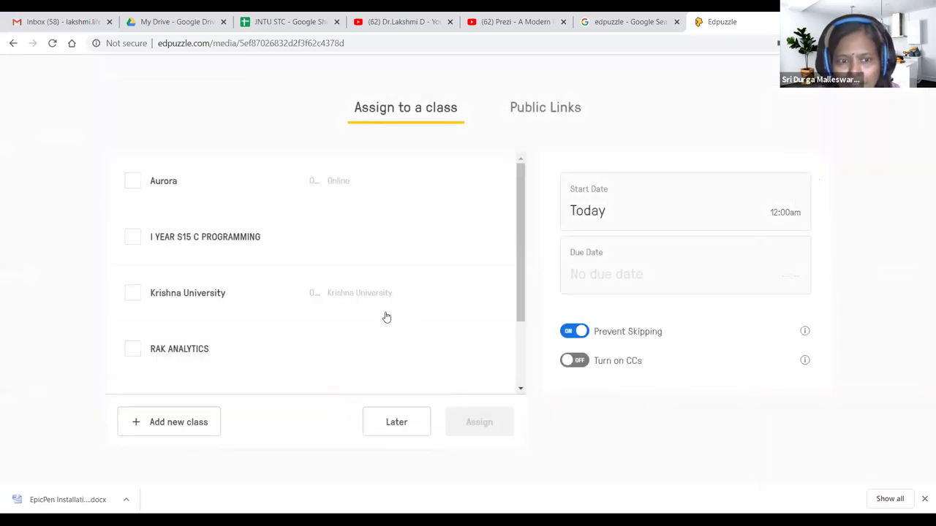
scroll(384, 318, down, 2)
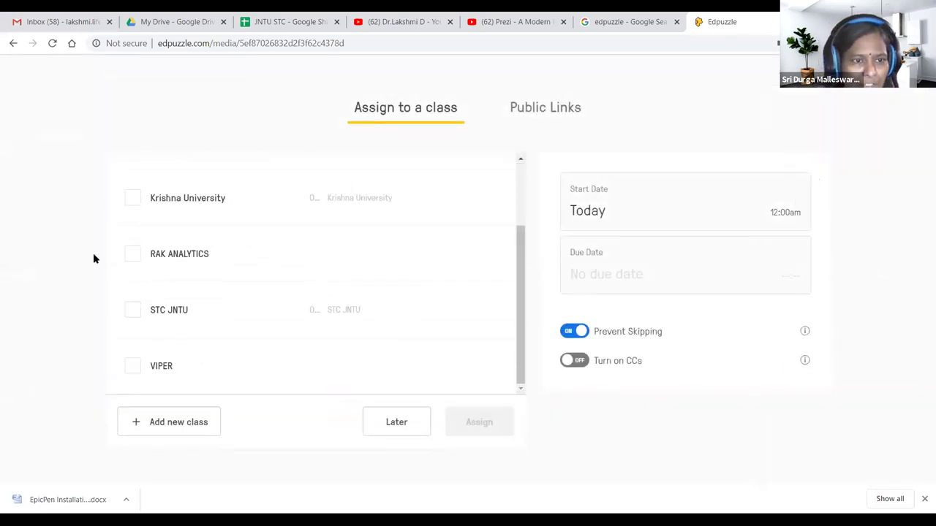
click(133, 254)
click(480, 429)
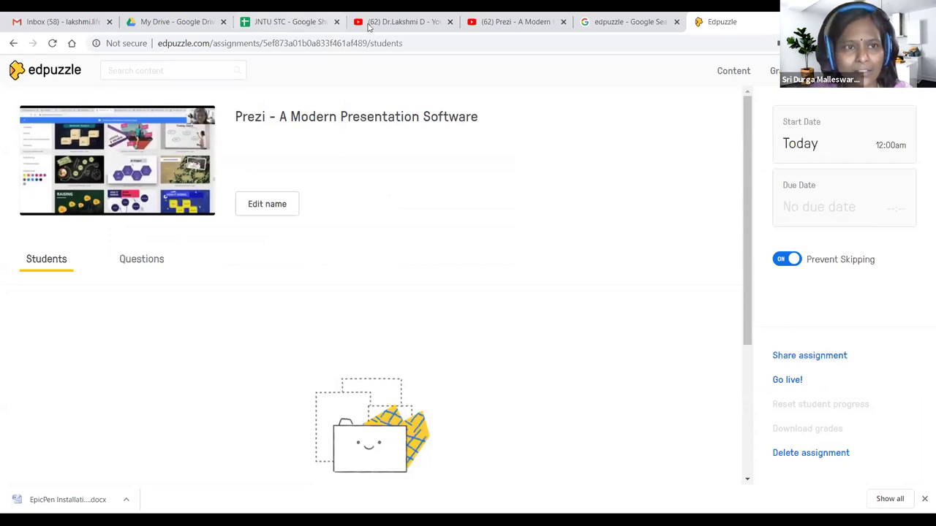
Step: Copy the direct link of the new assignment that starts today, and close its sharing options
click(124, 43)
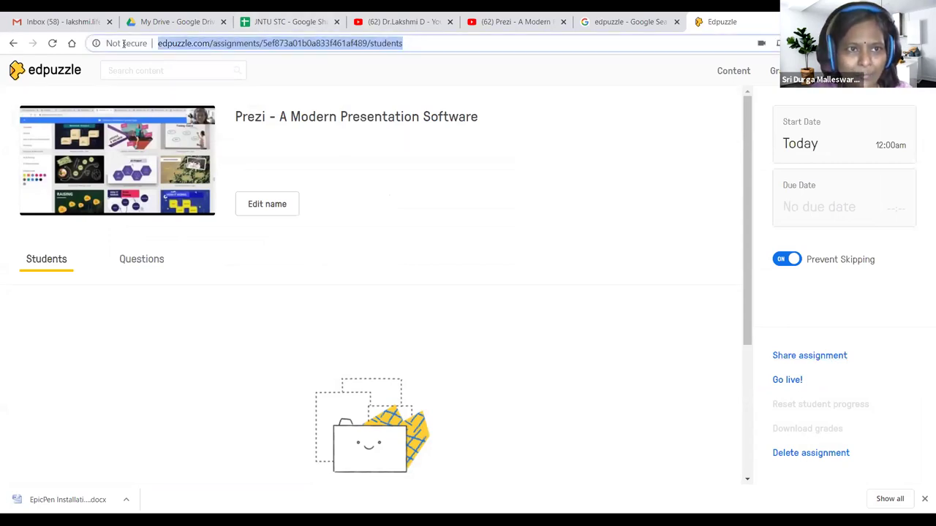
click(819, 358)
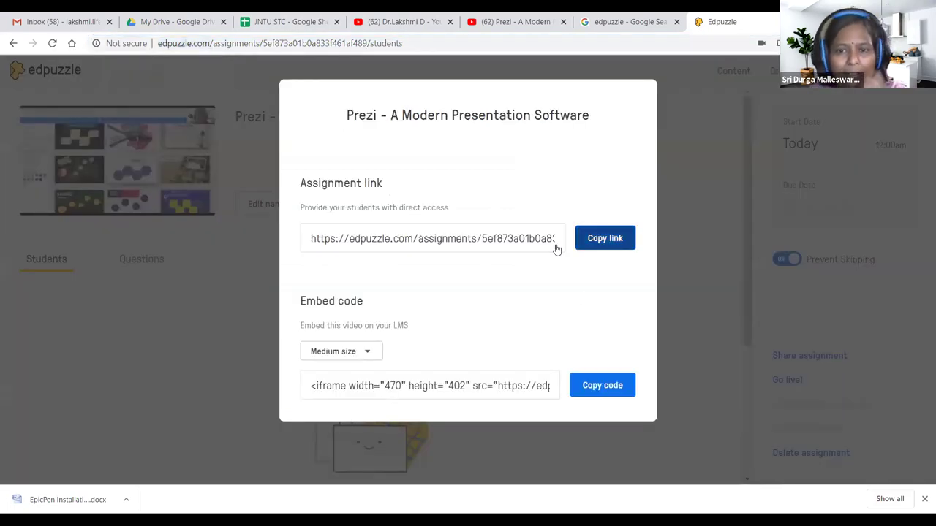
click(600, 247)
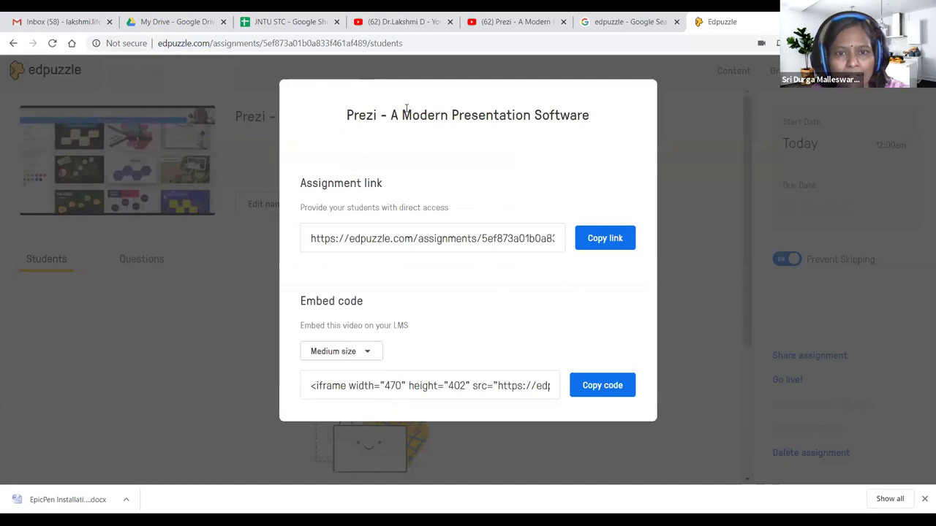
click(691, 181)
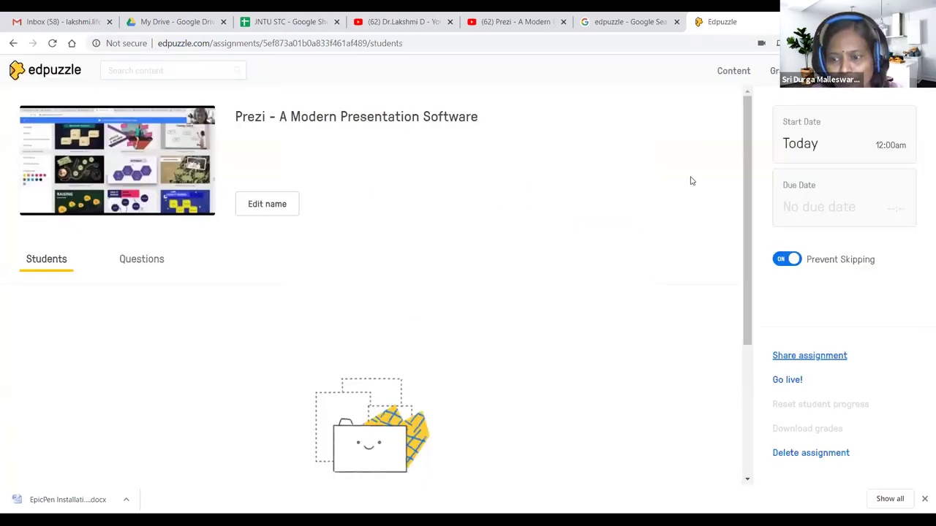